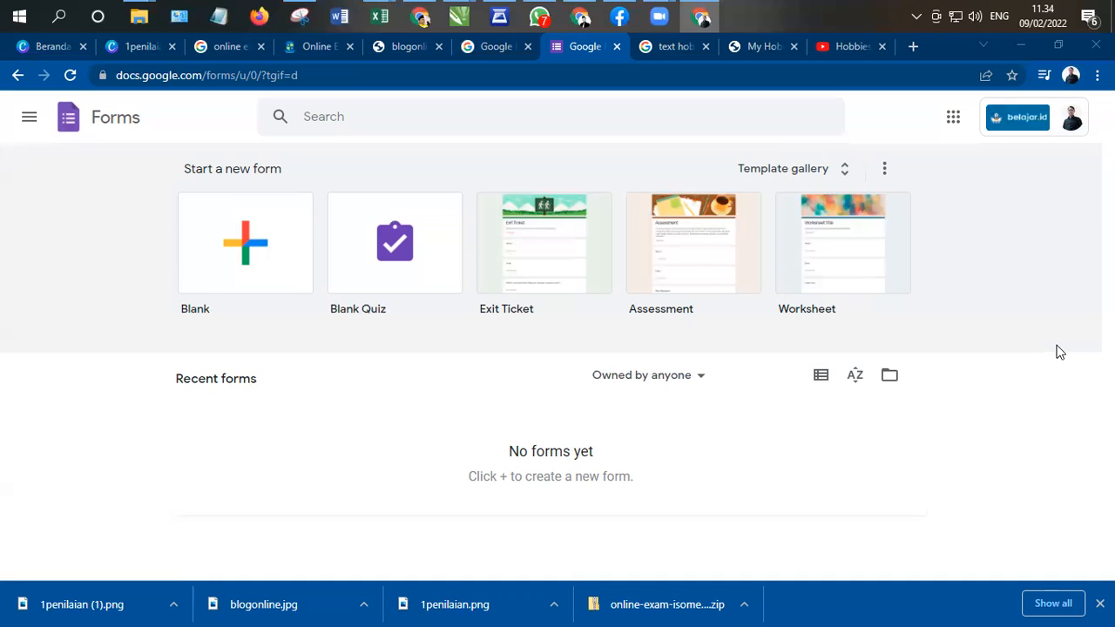
# - Create a blank form and title it "Hobbies (Reading Comprehension)"
pyautogui.click(224, 250)
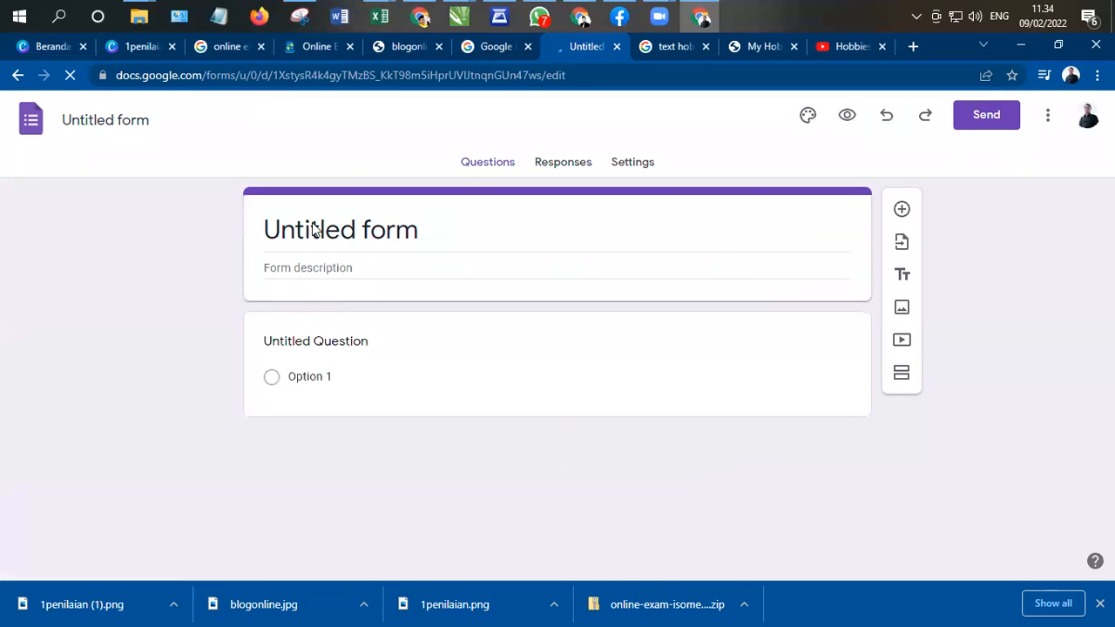
pyautogui.click(318, 228)
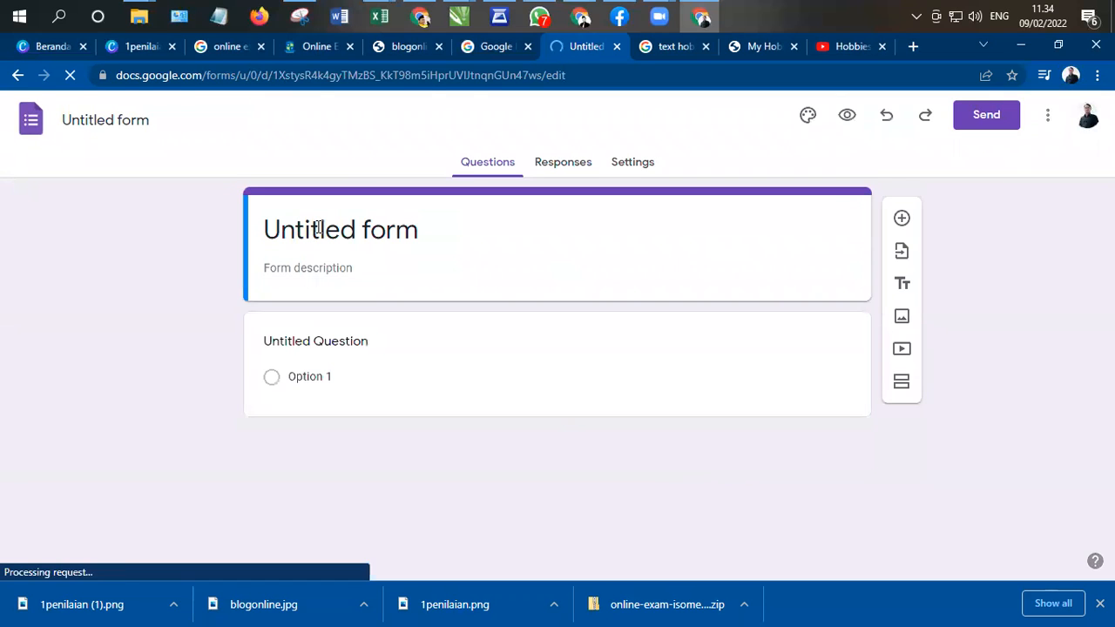
pyautogui.tripleClick(319, 228)
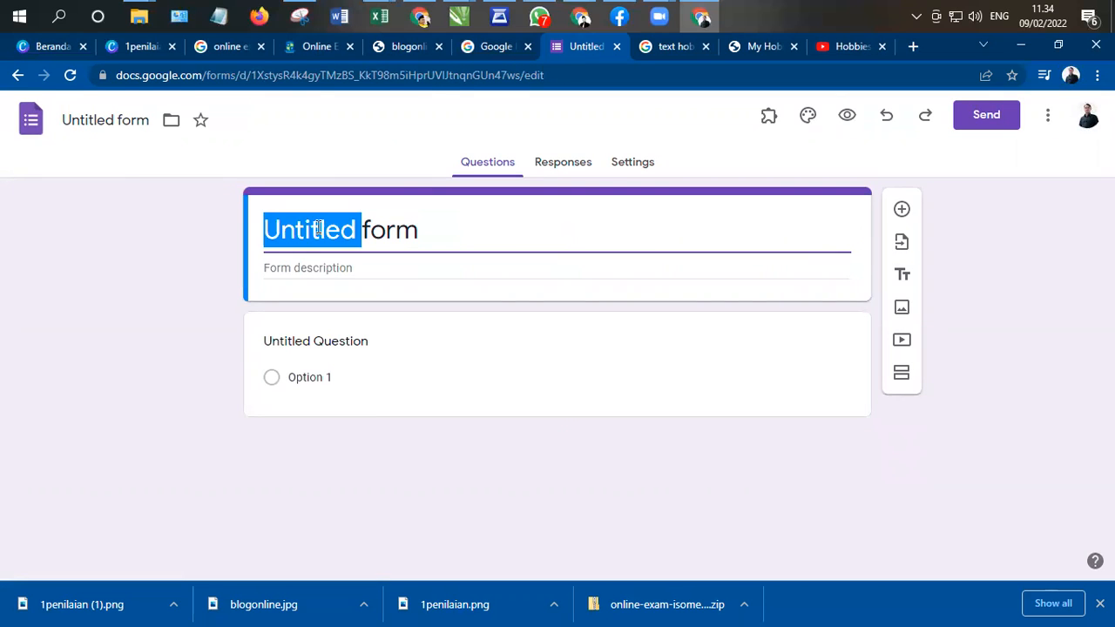
pyautogui.write('Hobb')
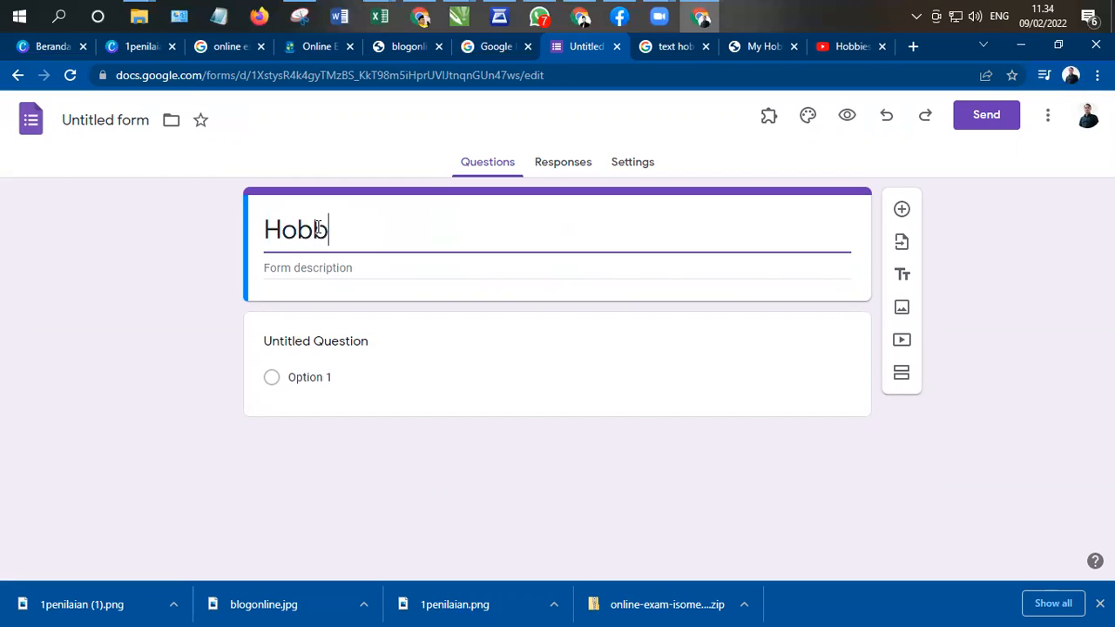
pyautogui.write('ies (')
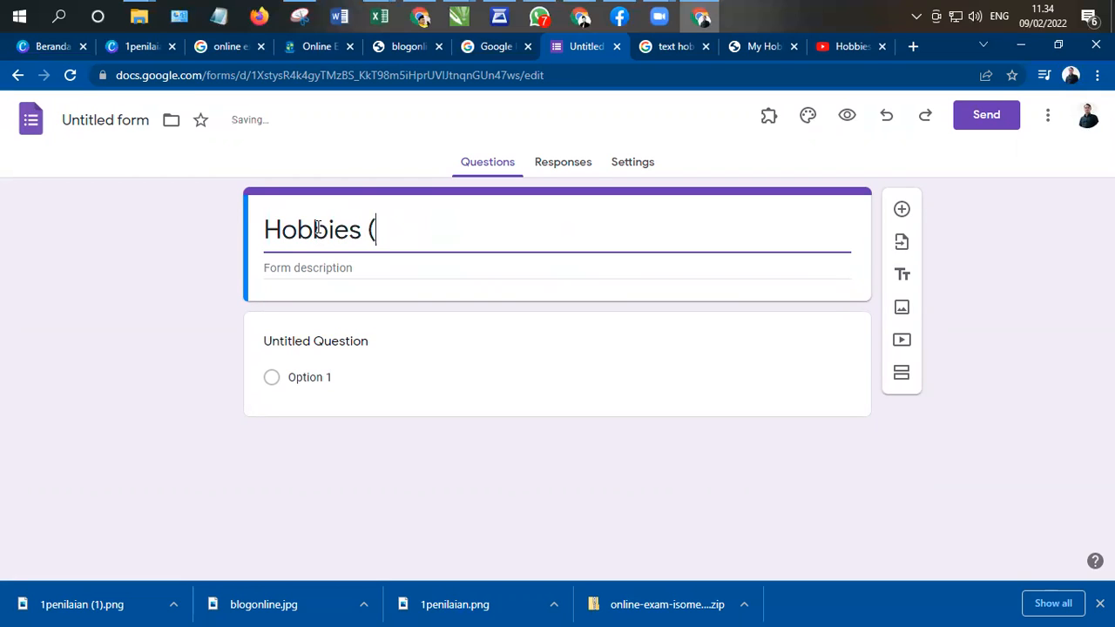
pyautogui.write('Read')
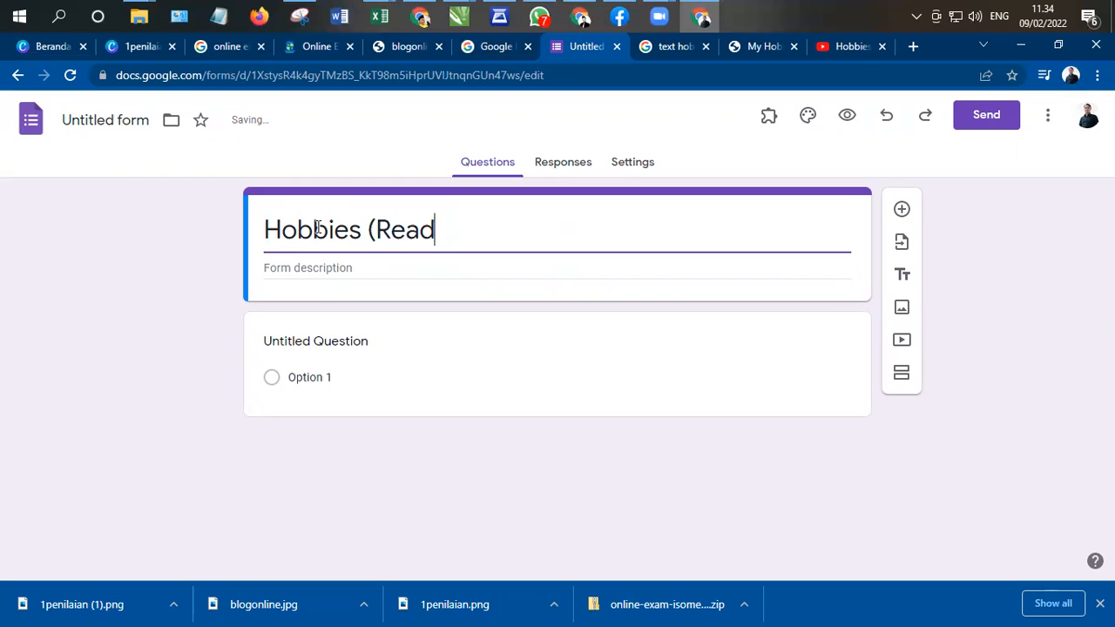
pyautogui.write('ing Compre')
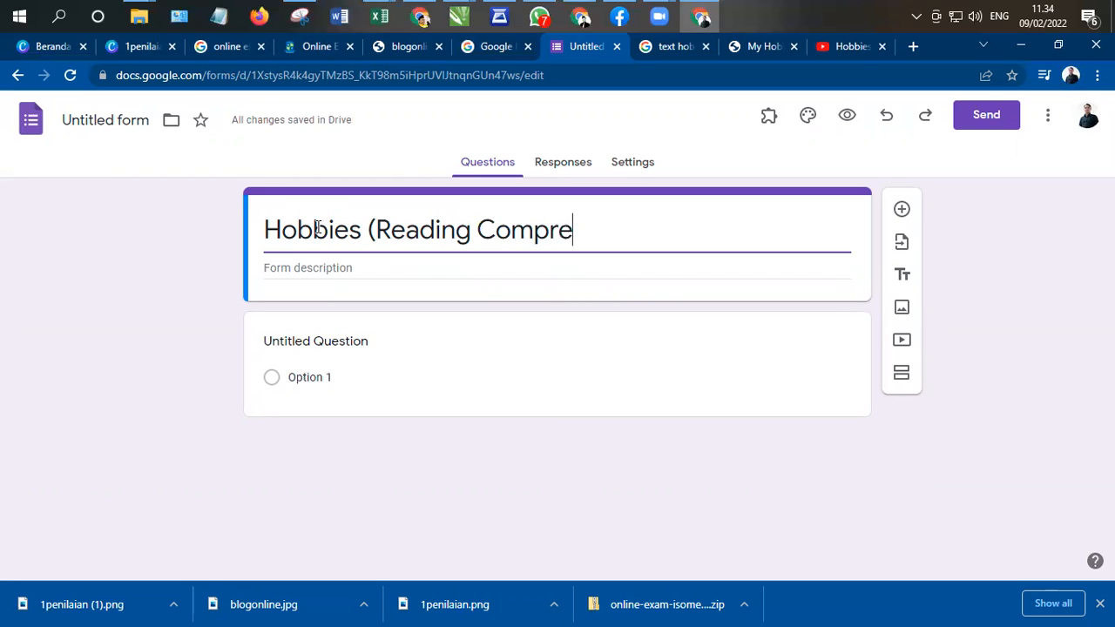
pyautogui.write('hen')
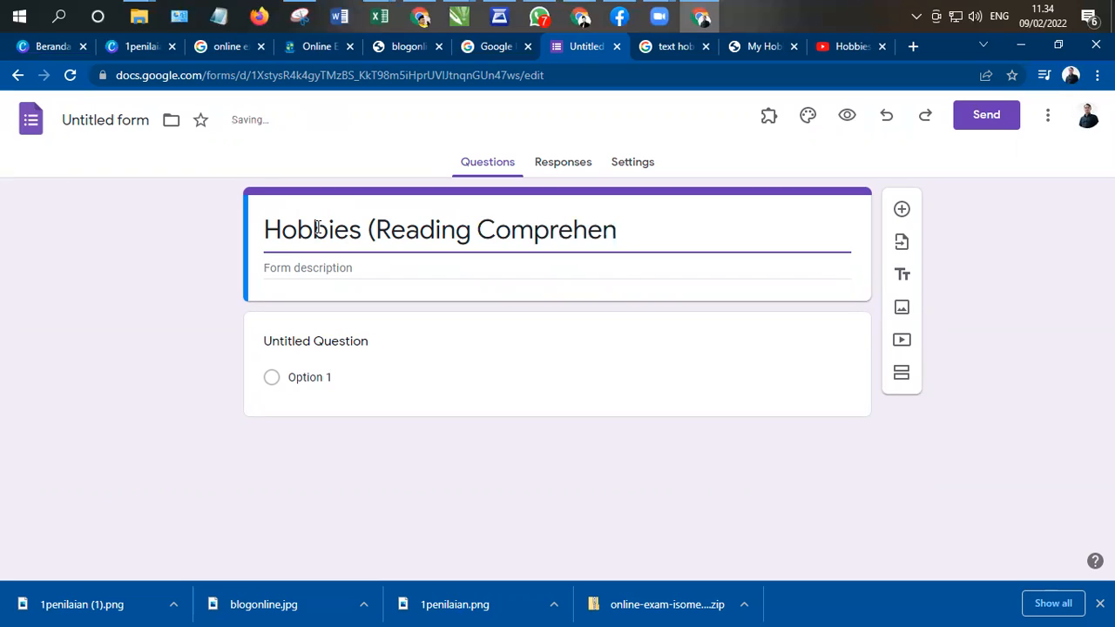
pyautogui.write('sion)')
# - Enter "3.1 ..." as the form description and name the form file after its title, Hobbies (Reading Comprehension)
pyautogui.click(323, 271)
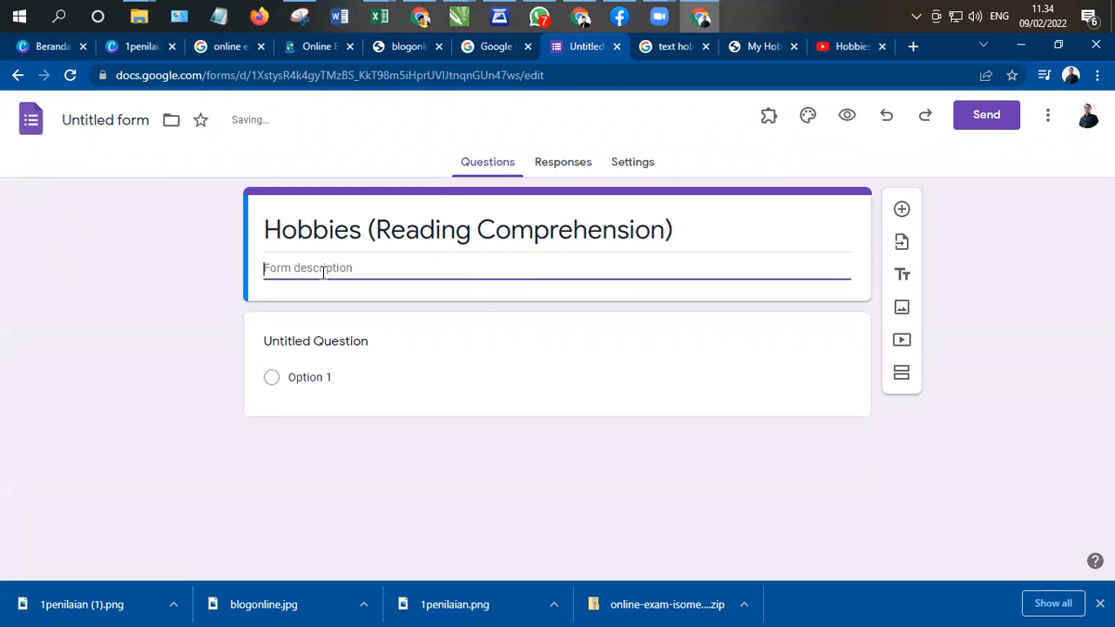
pyautogui.write('3.1 ...')
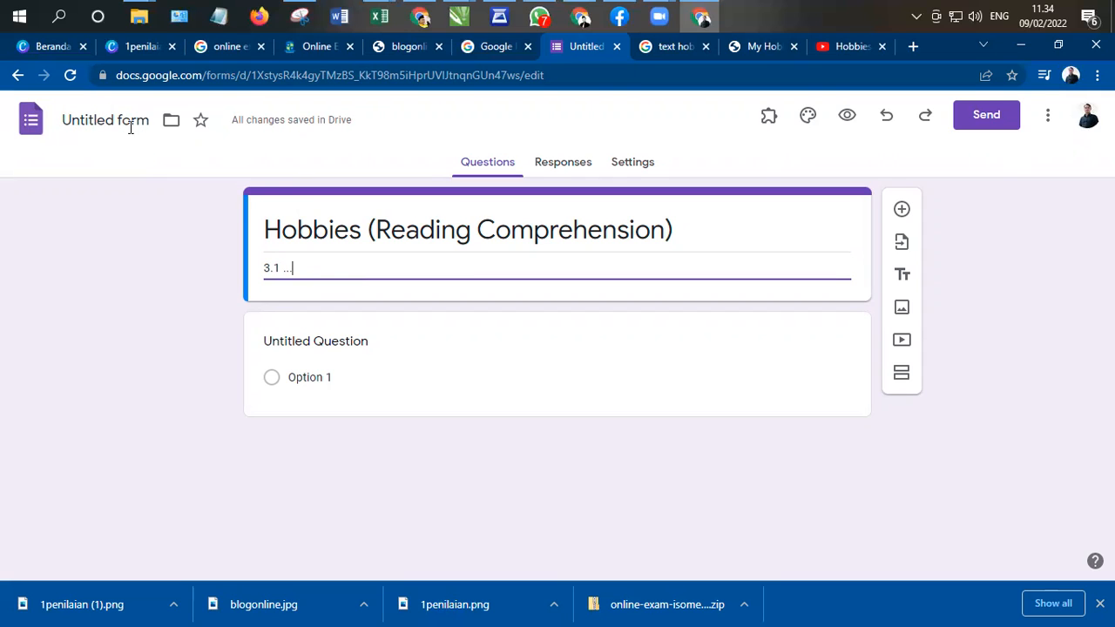
pyautogui.click(85, 119)
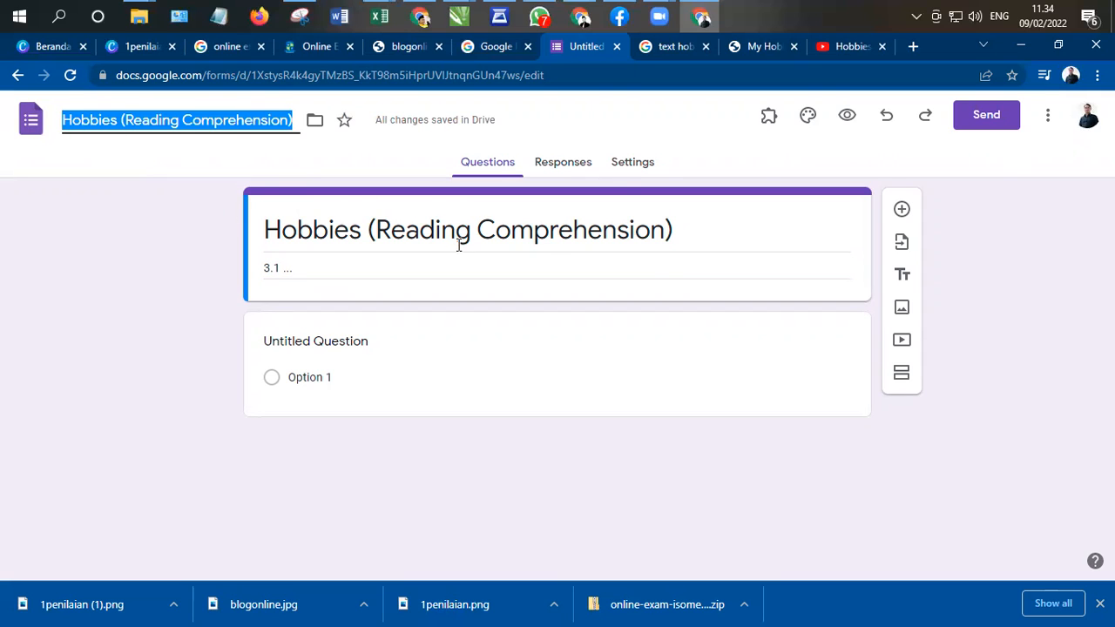
pyautogui.click(982, 241)
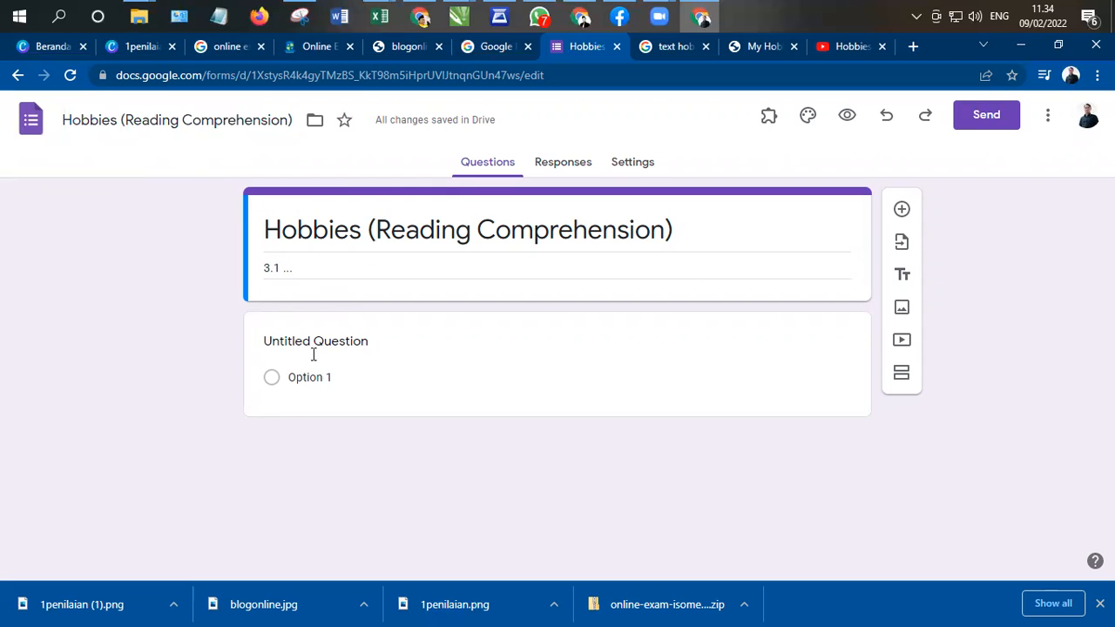
# - Make the form a quiz with grades released immediately after each submission
pyautogui.click(634, 167)
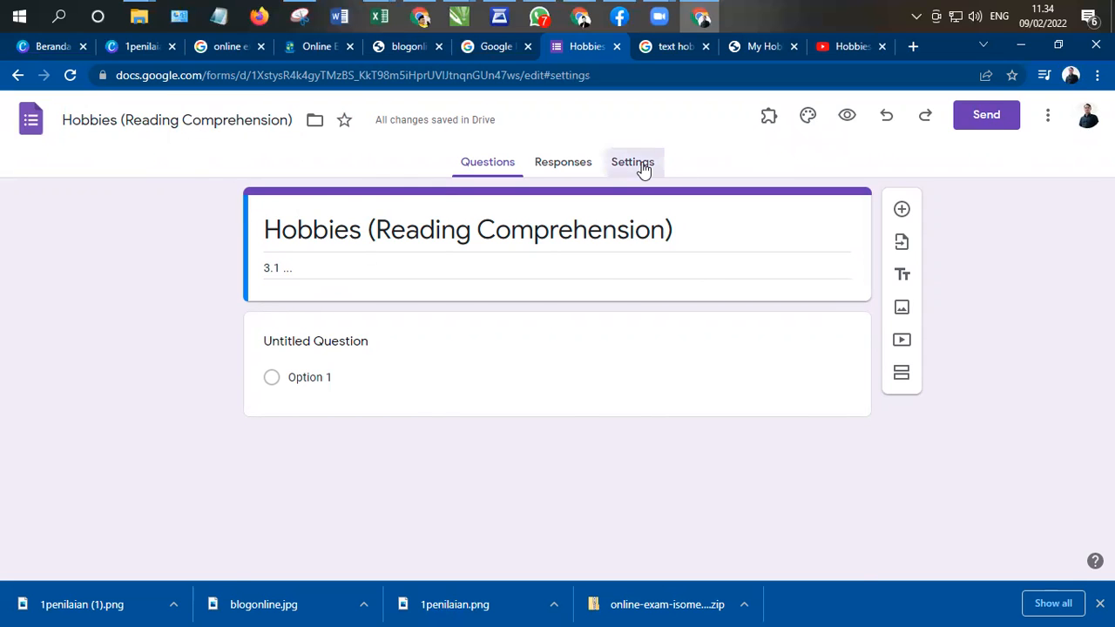
pyautogui.click(798, 304)
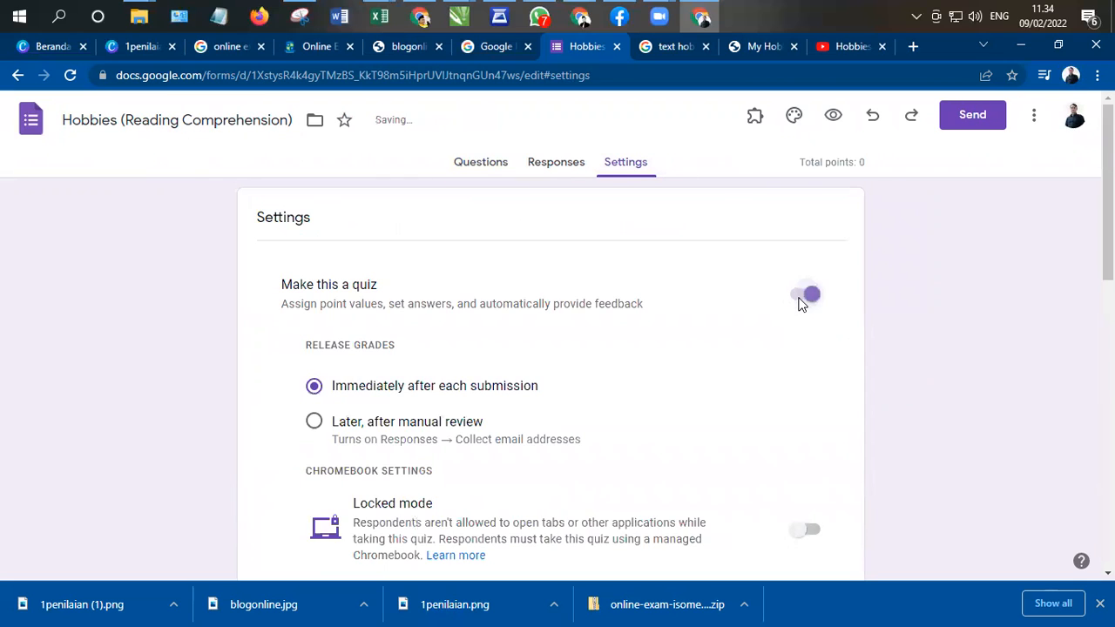
pyautogui.scroll(-2, 416, 262)
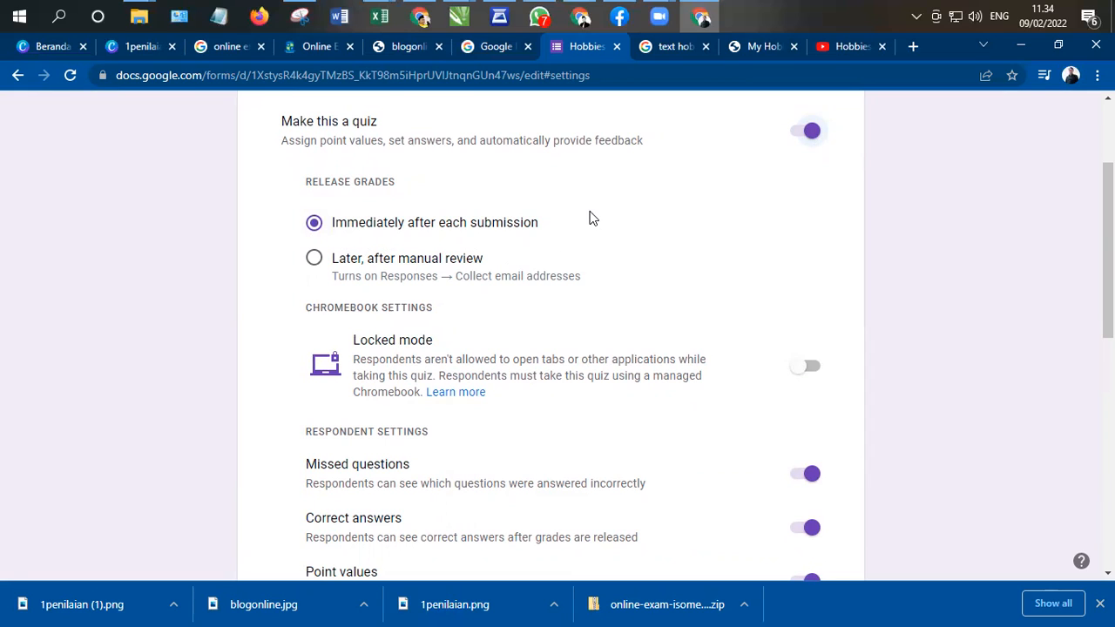
pyautogui.click(315, 259)
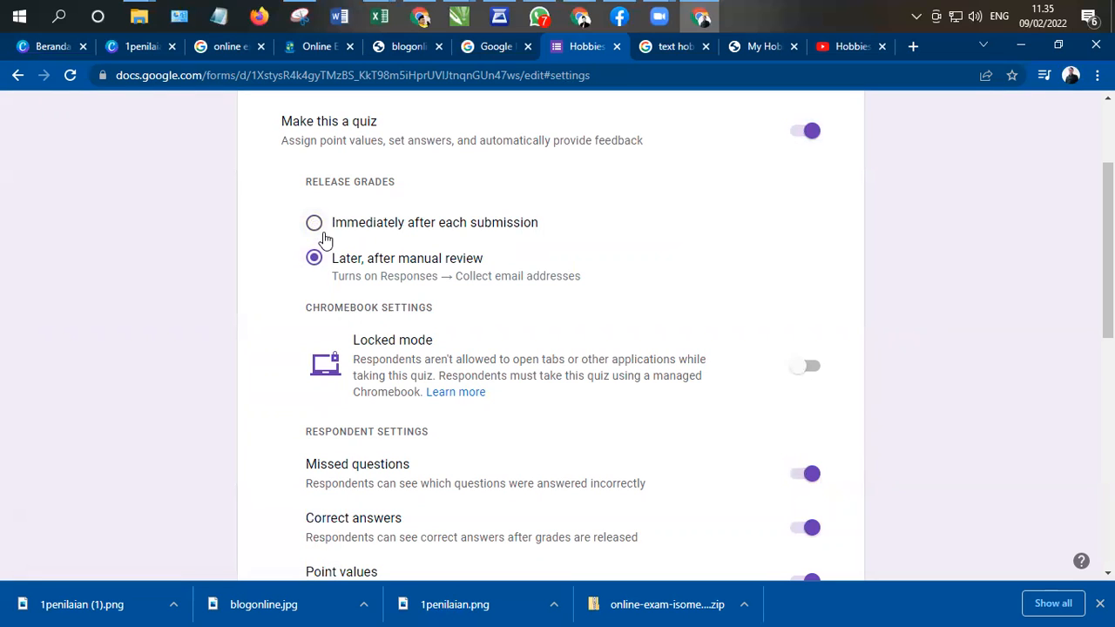
pyautogui.click(314, 227)
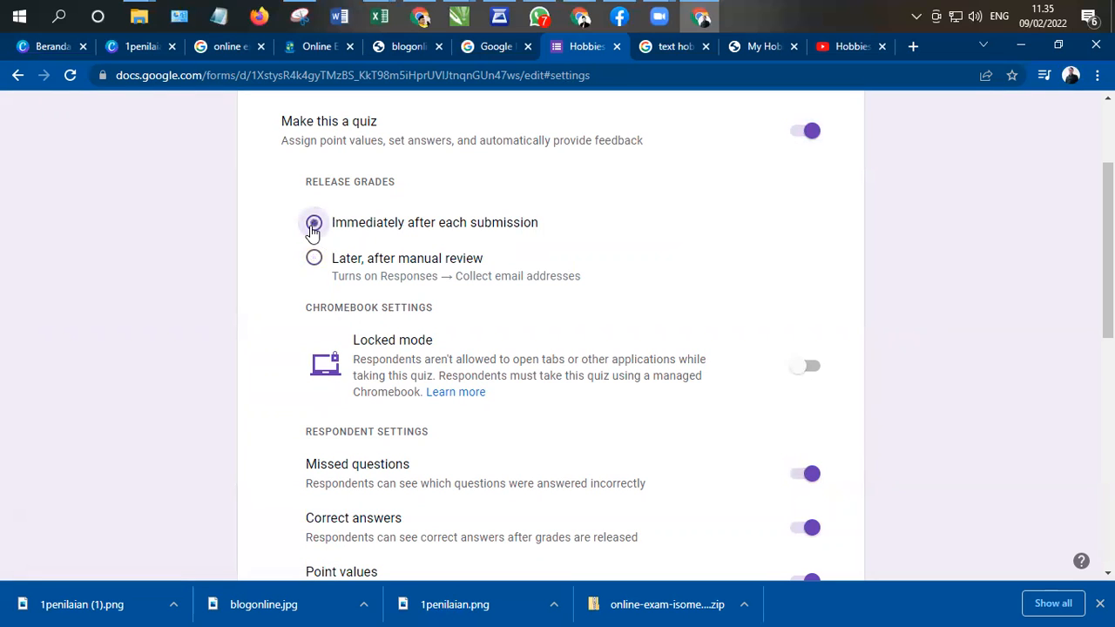
# - Try switching Locked mode on in the Chromebook settings and switch it back off
pyautogui.scroll(-1, 517, 286)
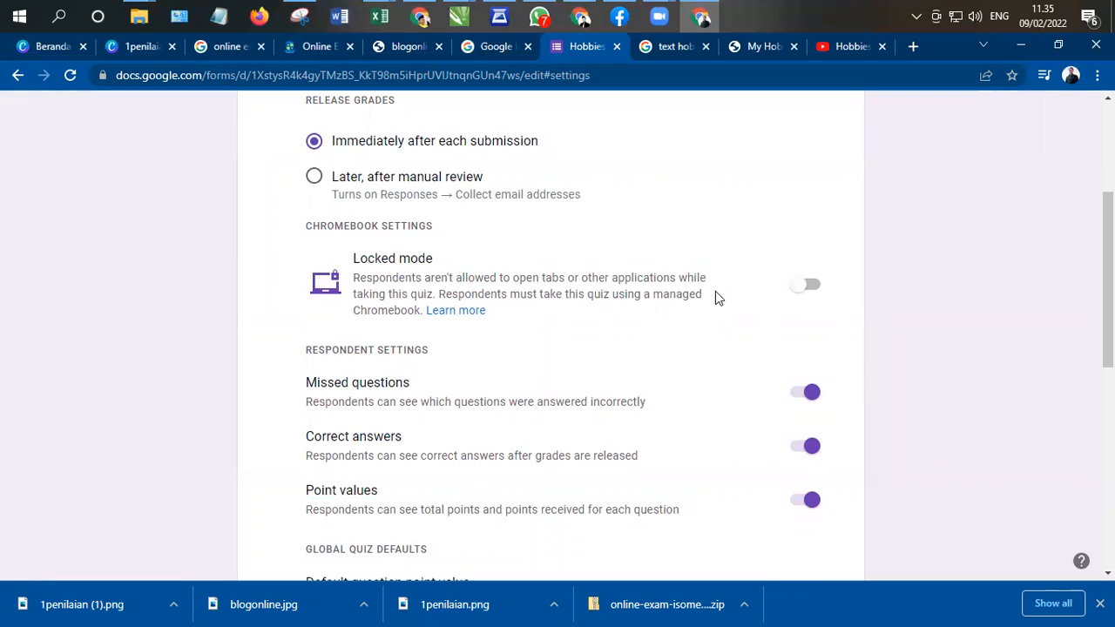
pyautogui.moveTo(356, 315); pyautogui.dragTo(424, 319)
pyautogui.click(805, 285)
pyautogui.click(805, 285)
# - Try turning off the Missed questions and Correct answers respondent settings and turn both back on
pyautogui.scroll(-1, 459, 267)
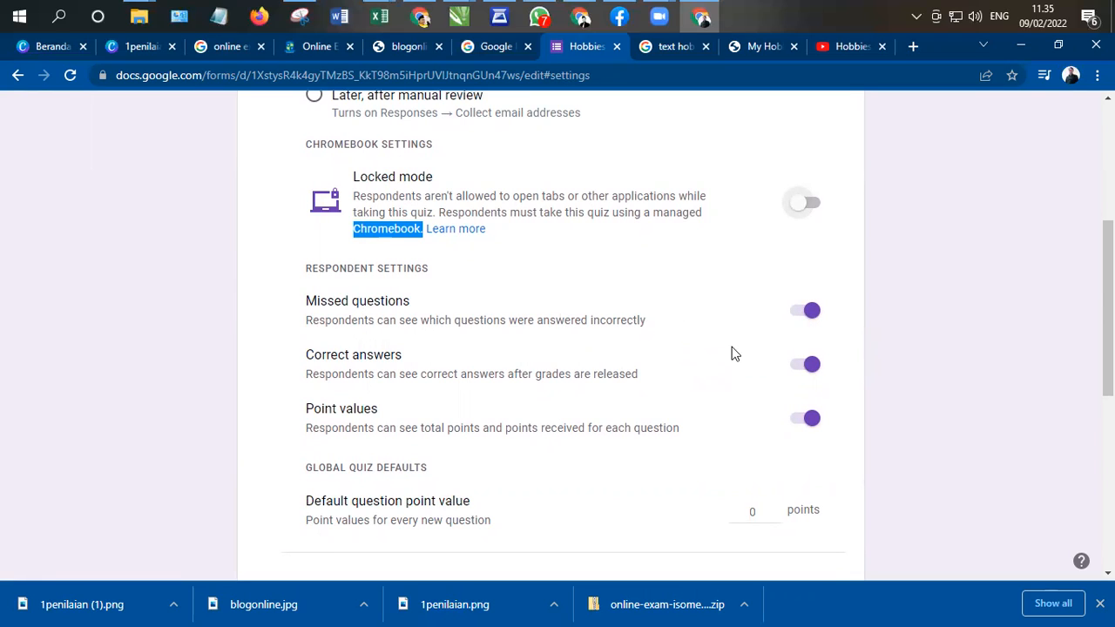
pyautogui.click(808, 319)
pyautogui.click(797, 318)
pyautogui.click(809, 367)
pyautogui.click(802, 371)
# - Select the default question point value in the global quiz defaults
pyautogui.scroll(-2, 555, 351)
pyautogui.scroll(1, 767, 305)
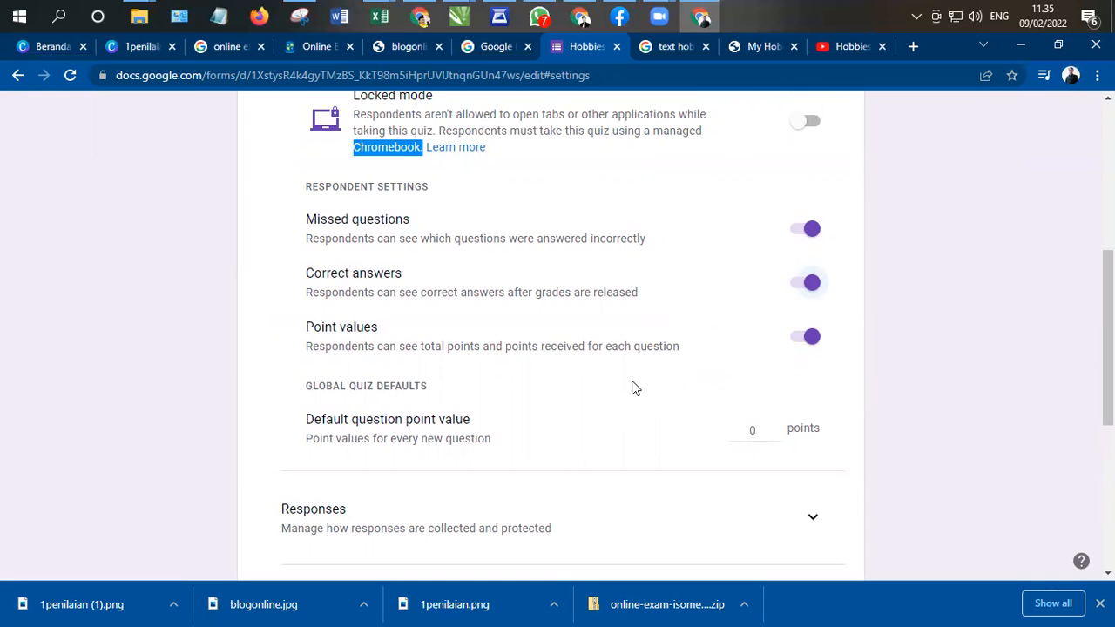
pyautogui.scroll(-1, 630, 389)
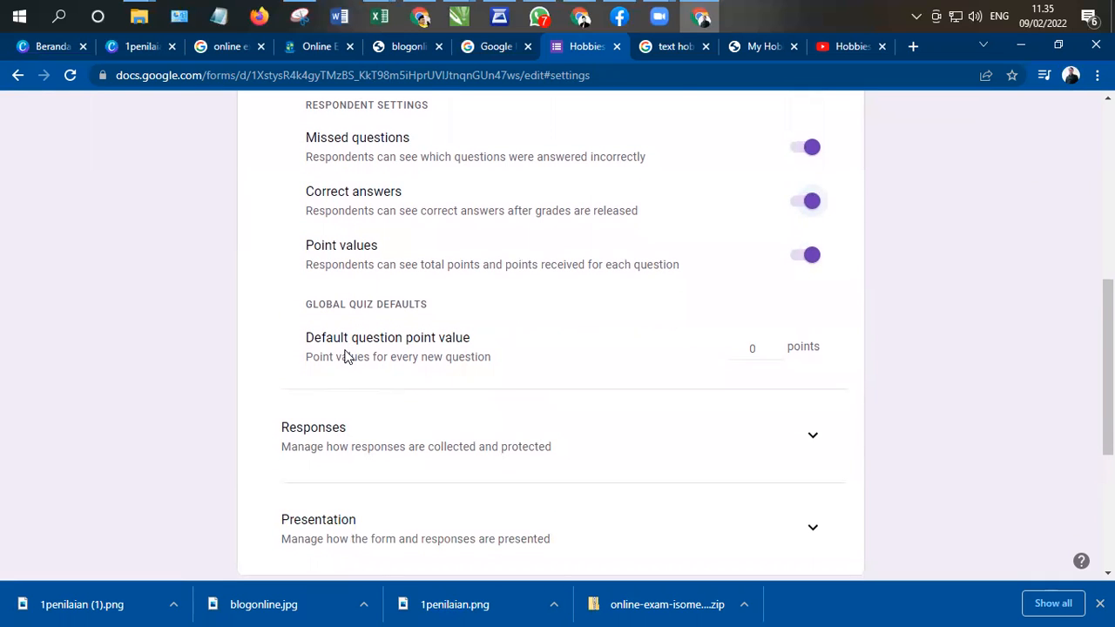
pyautogui.moveTo(764, 348); pyautogui.dragTo(713, 356)
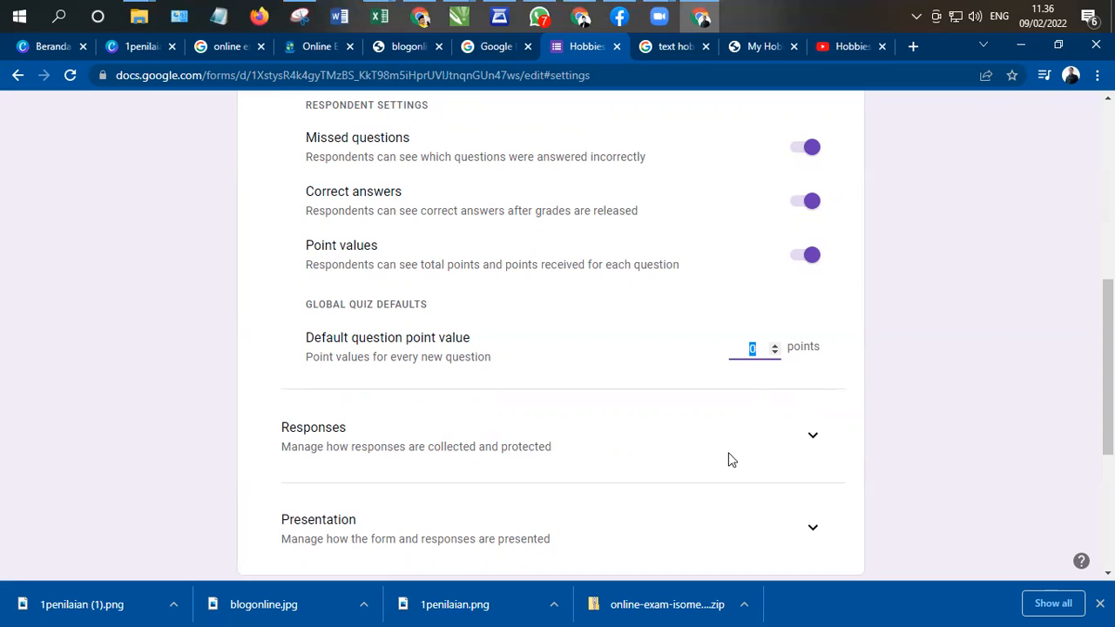
# - Expand the Responses settings and turn off the restriction to users in Kementerian Pendidikan dan Kebudayaan Indonesia (SD) and its trusted organizations
pyautogui.scroll(-1, 690, 535)
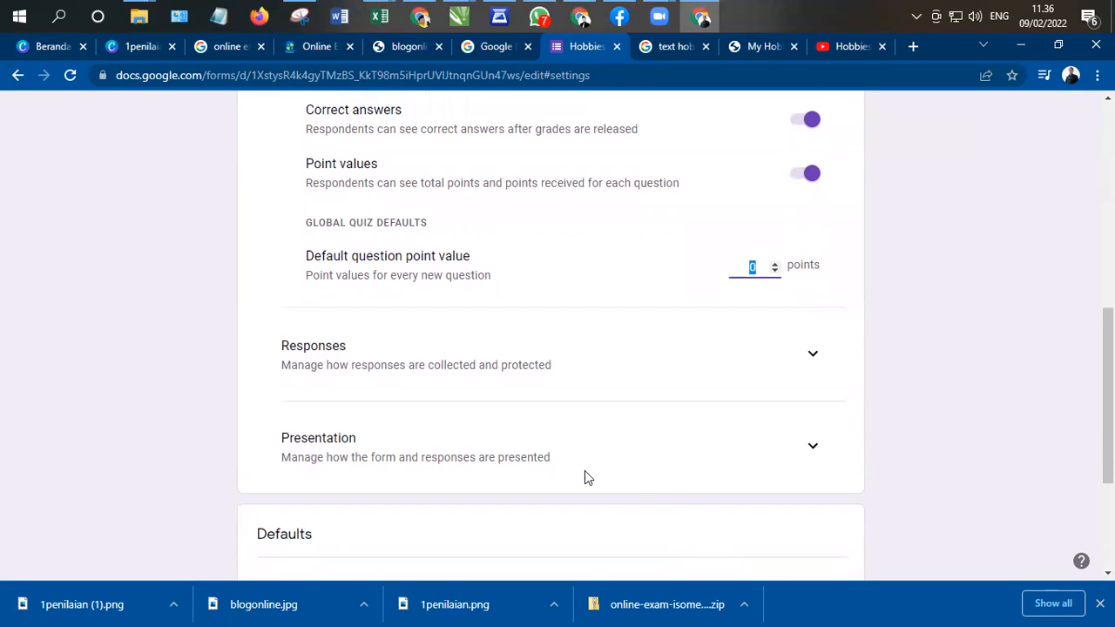
pyautogui.click(812, 356)
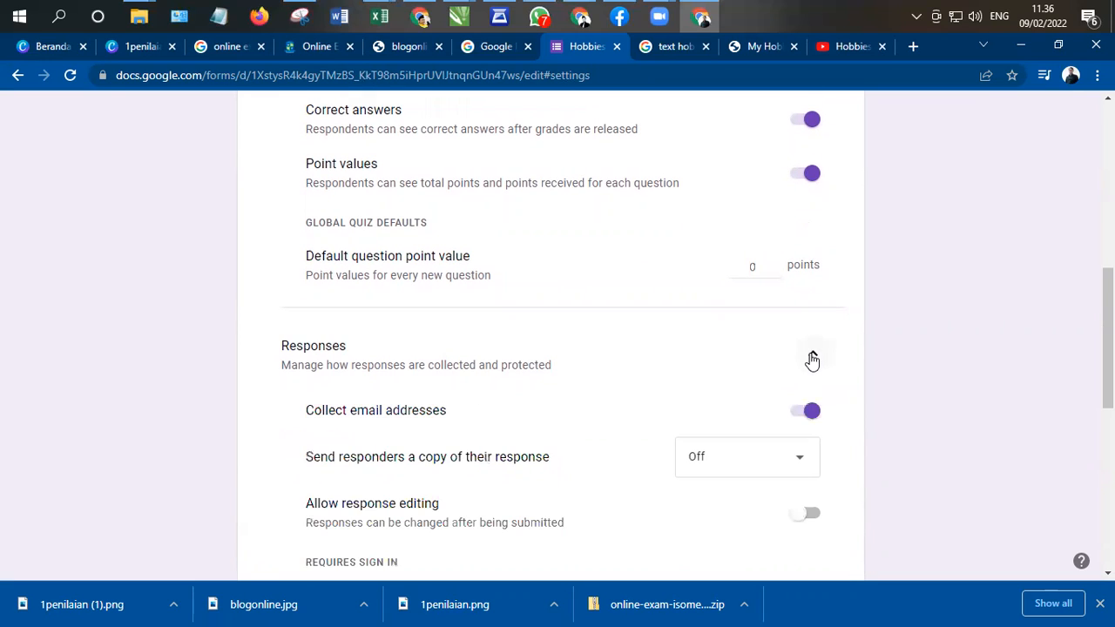
pyautogui.scroll(-1, 540, 393)
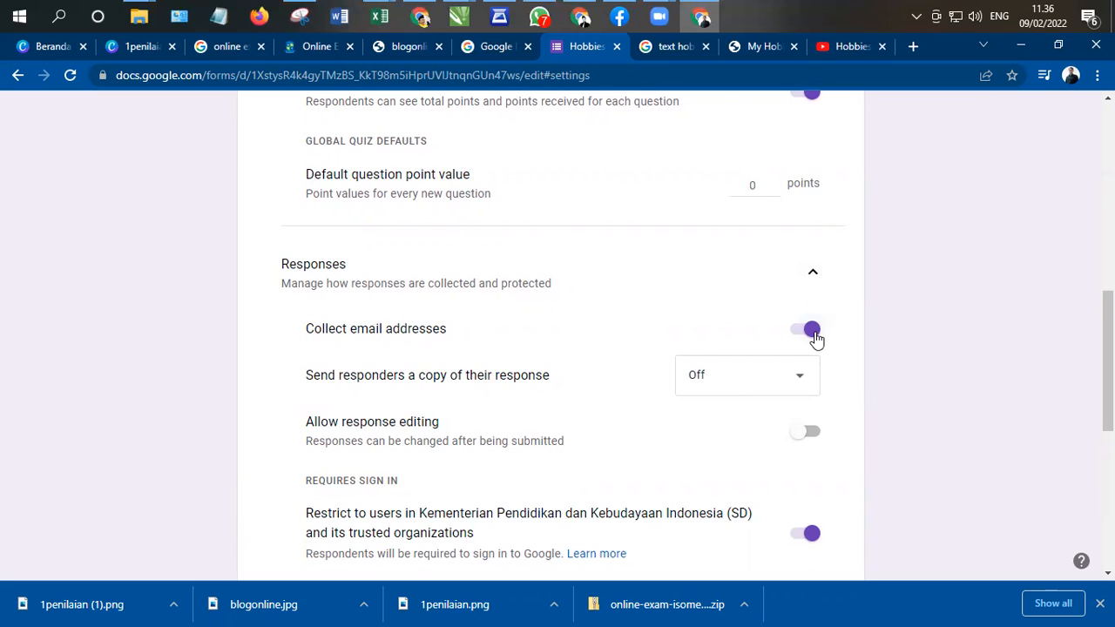
pyautogui.scroll(-1, 734, 366)
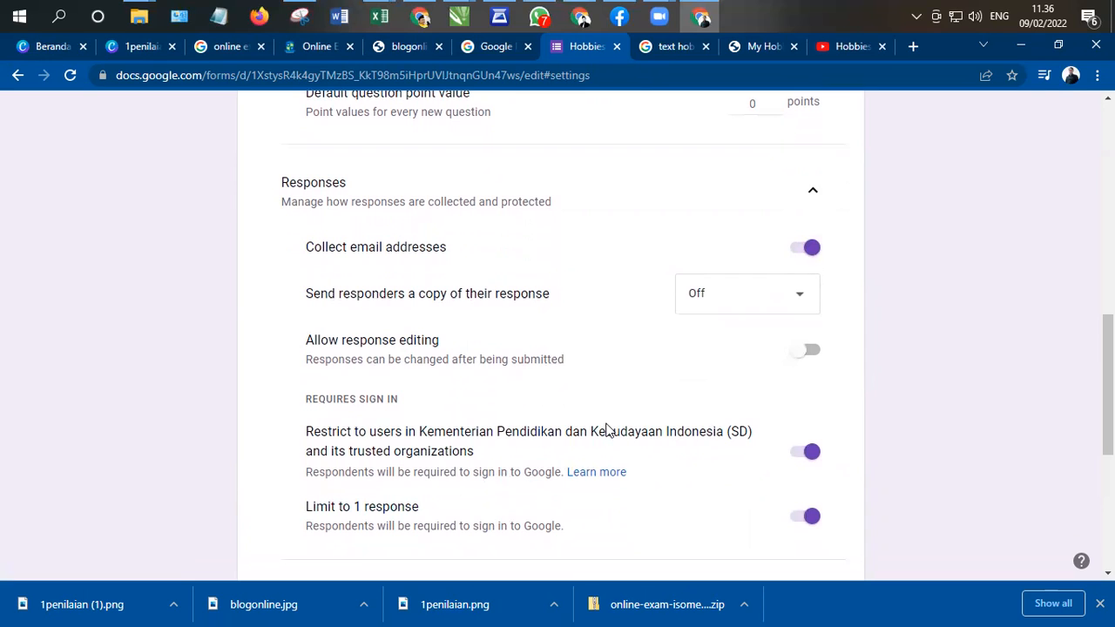
pyautogui.scroll(-1, 711, 430)
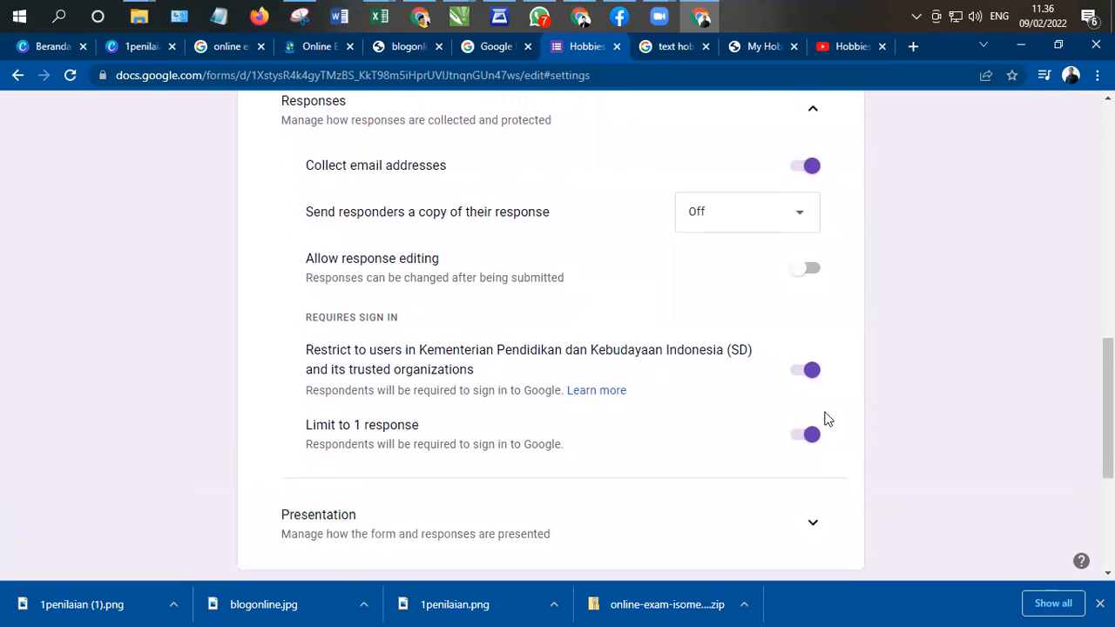
pyautogui.click(810, 373)
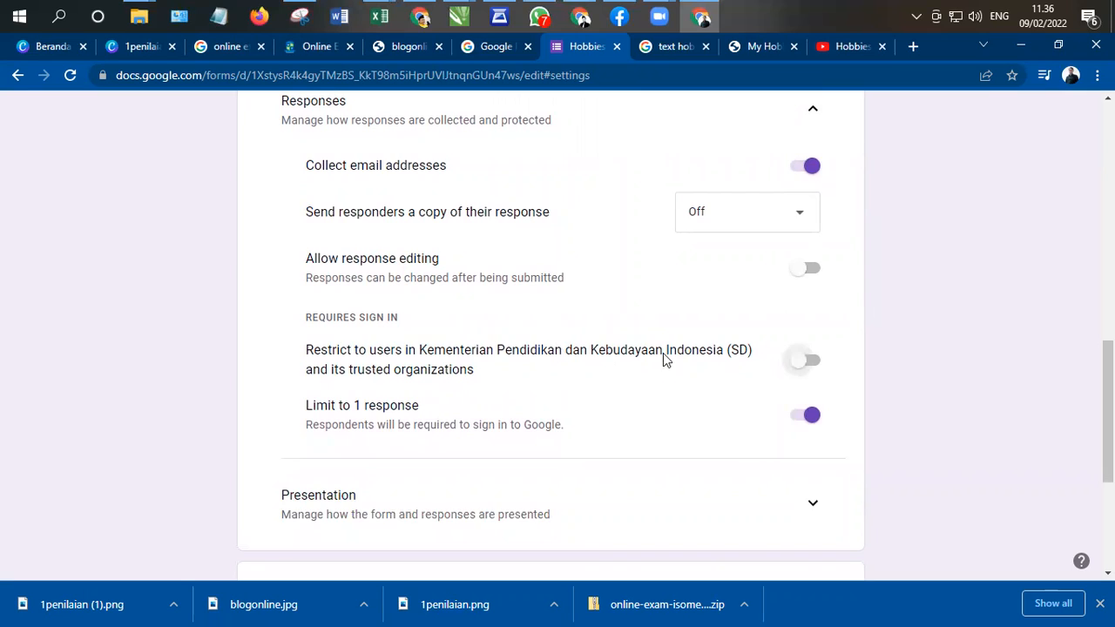
pyautogui.scroll(1, 865, 312)
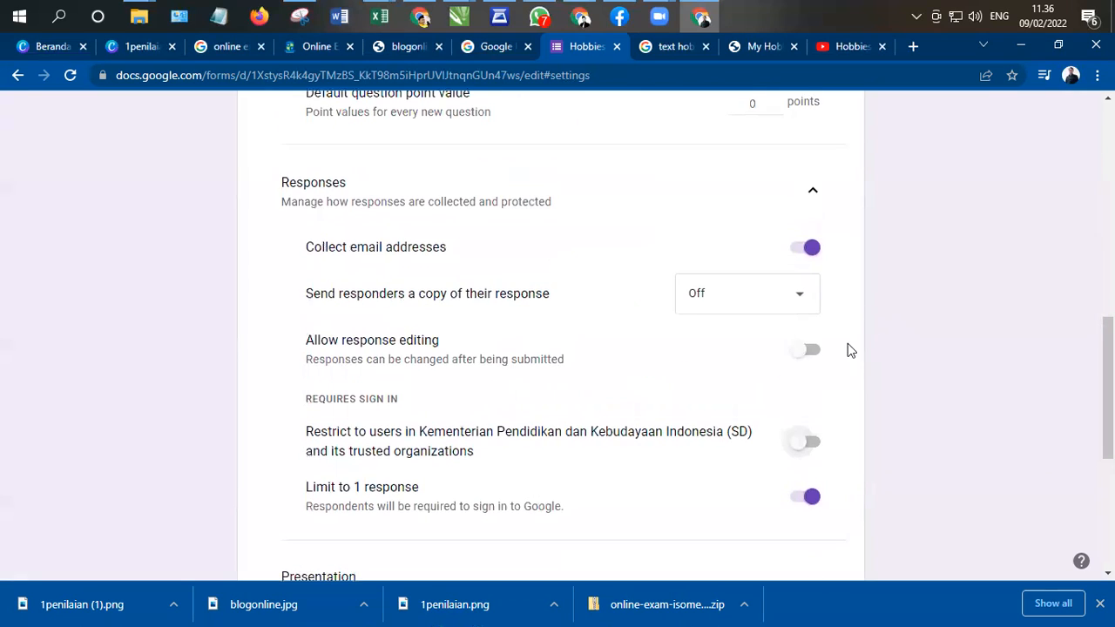
pyautogui.click(804, 447)
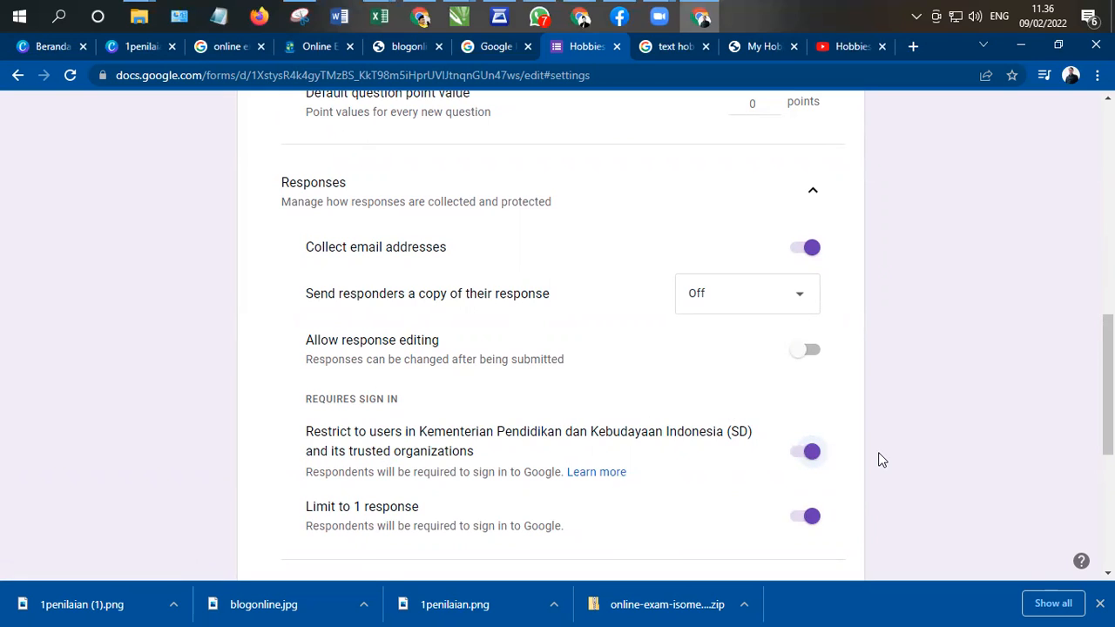
pyautogui.click(804, 454)
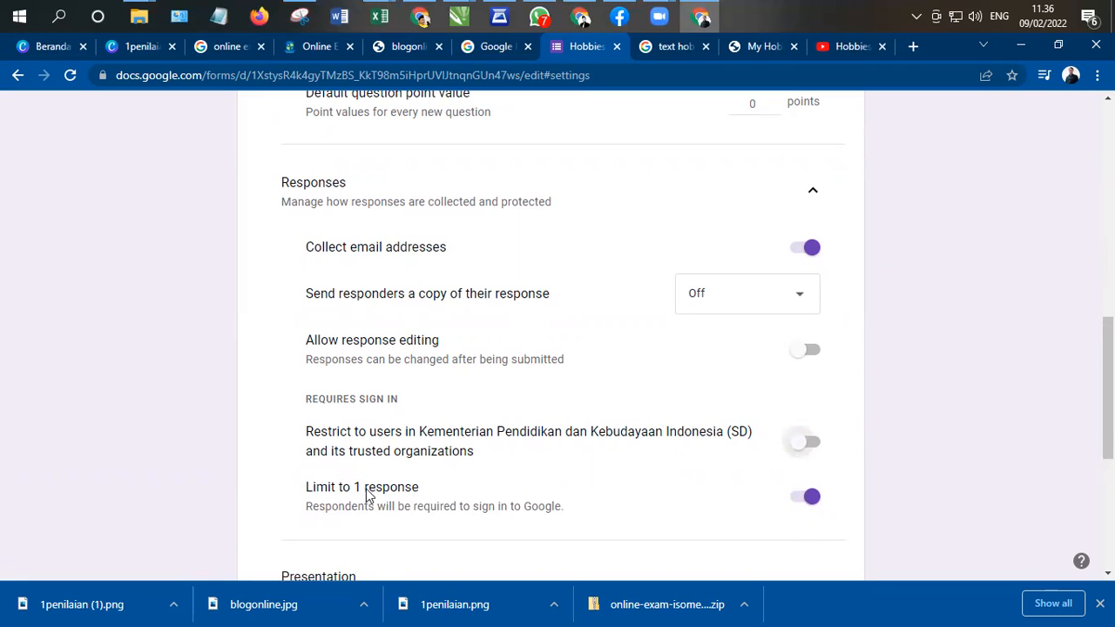
# - Switch Limit to 1 response off and back on, and turn off the collection of email addresses
pyautogui.click(805, 499)
pyautogui.click(797, 497)
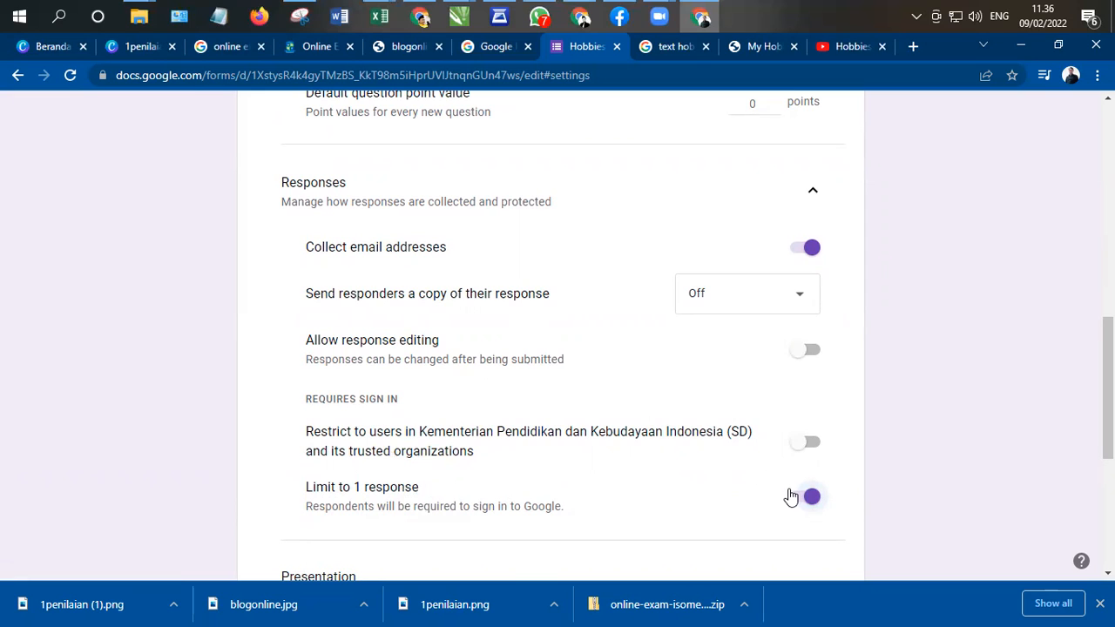
pyautogui.click(811, 250)
pyautogui.scroll(-2, 466, 398)
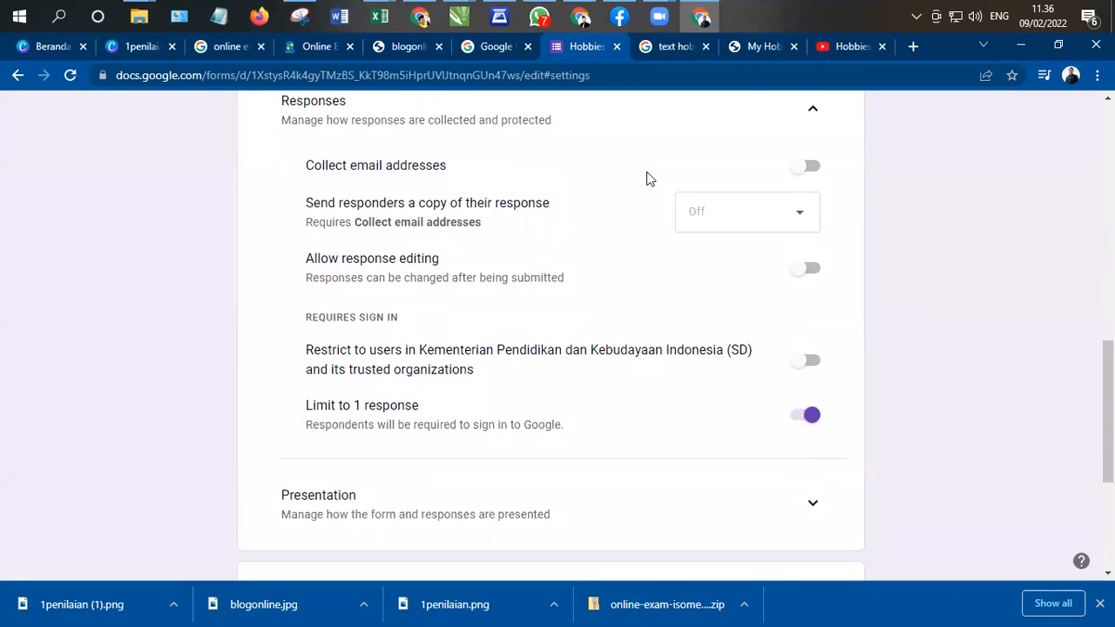
pyautogui.scroll(-1, 801, 244)
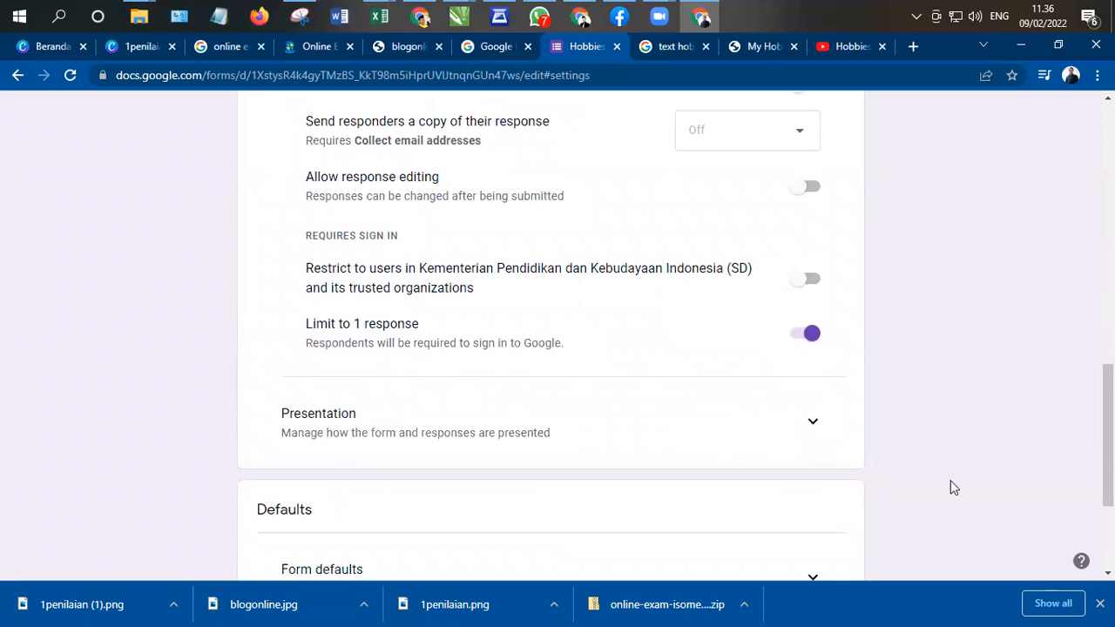
pyautogui.scroll(3, 740, 392)
pyautogui.scroll(-5, 665, 411)
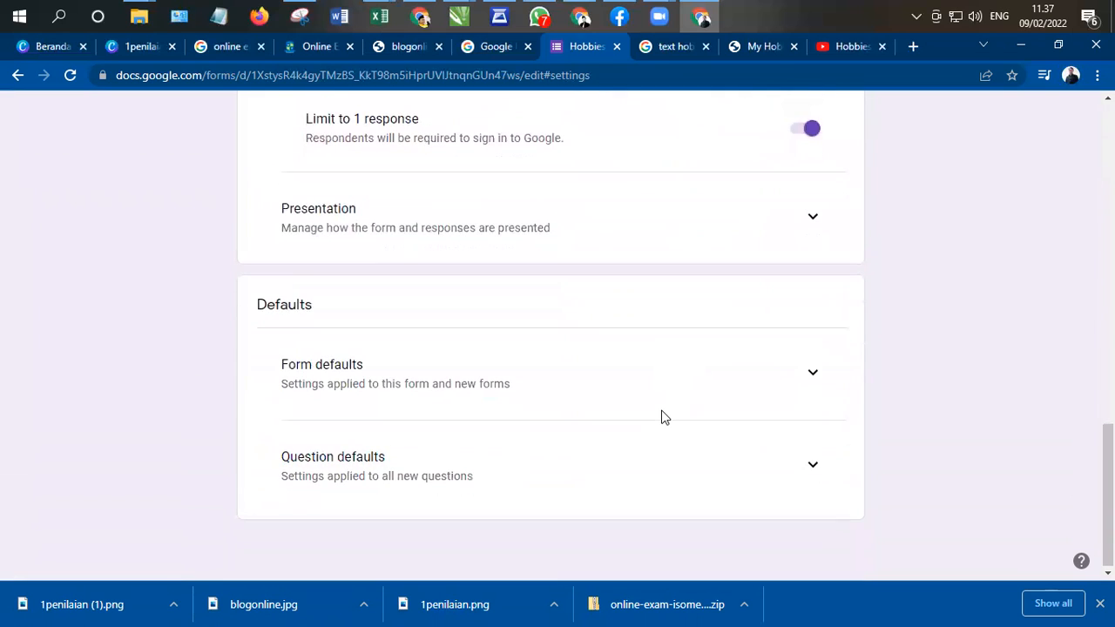
# - Review the form's quiz settings once more and return to the form's questions
pyautogui.scroll(15, 662, 416)
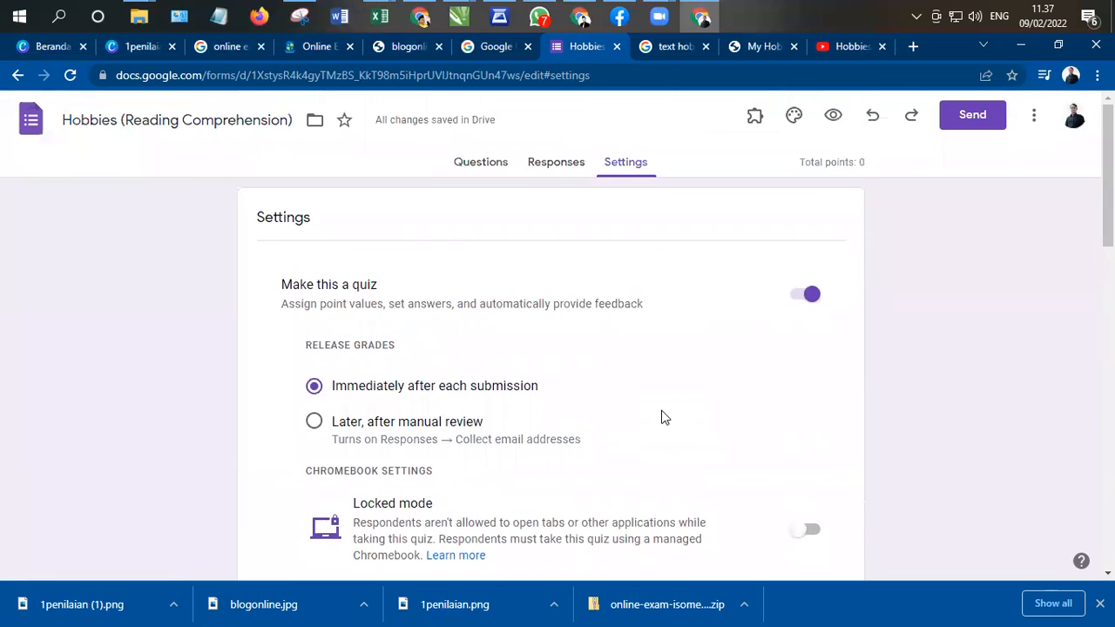
pyautogui.click(485, 165)
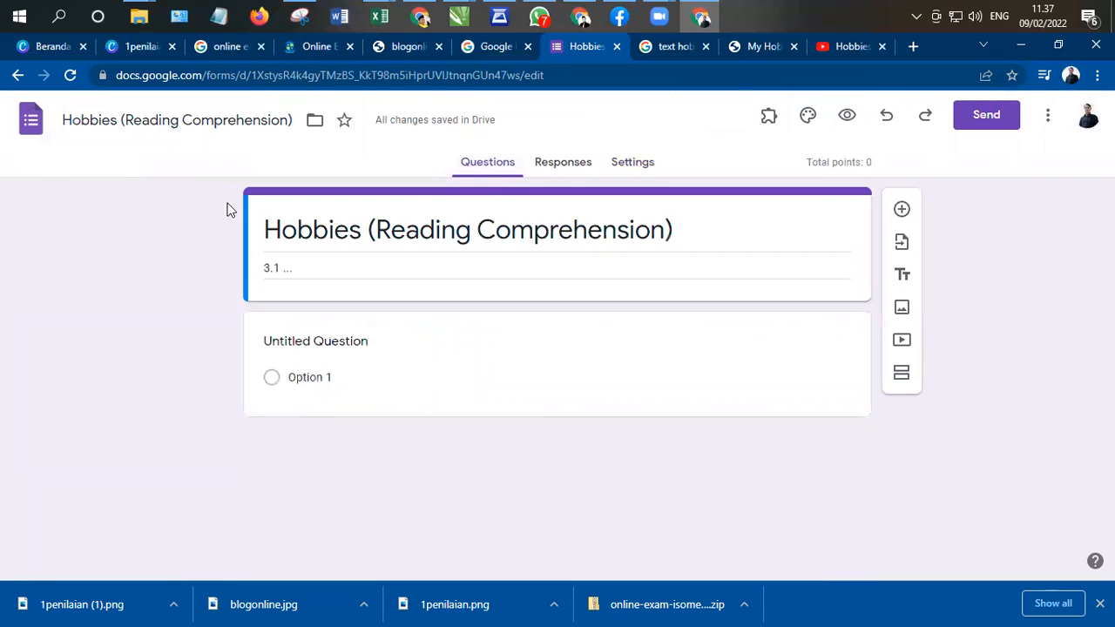
pyautogui.click(632, 165)
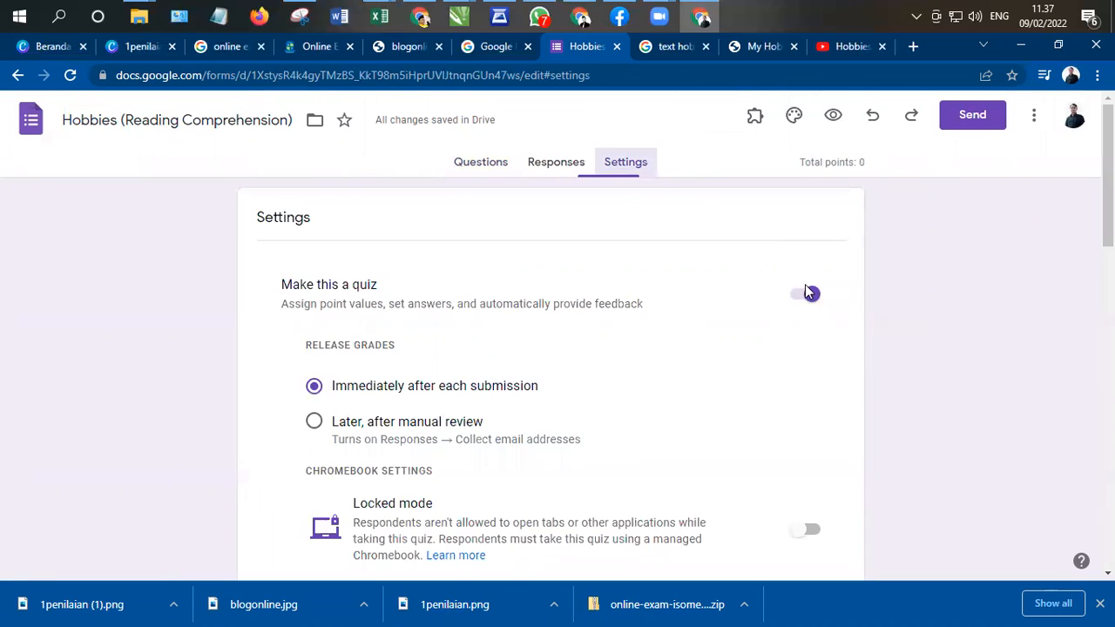
pyautogui.scroll(-2, 769, 397)
pyautogui.scroll(-2, 769, 404)
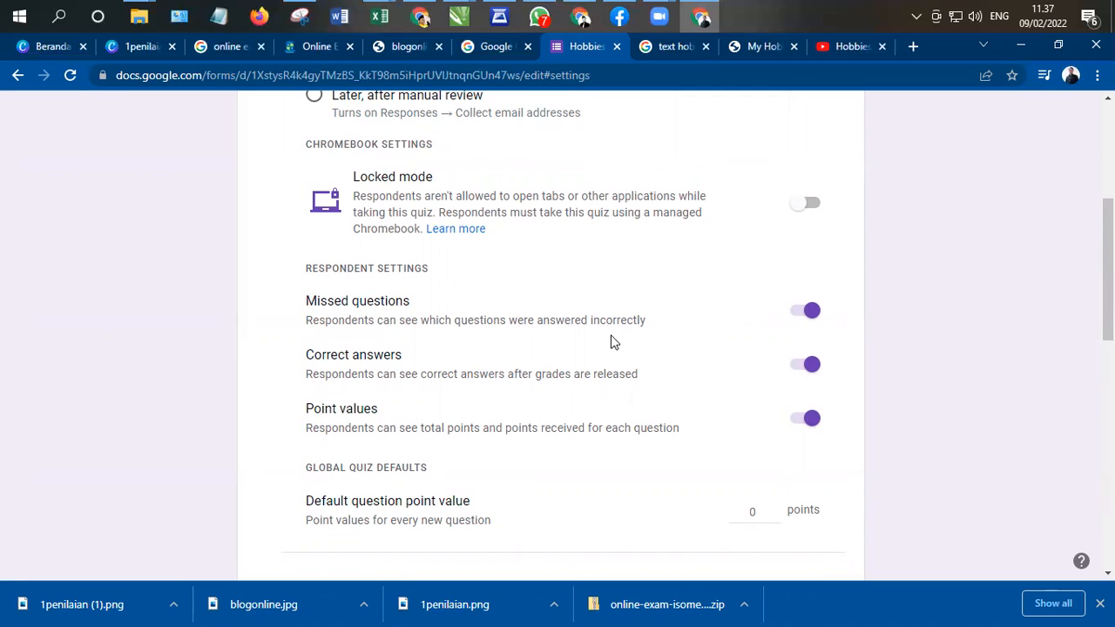
pyautogui.scroll(4, 611, 341)
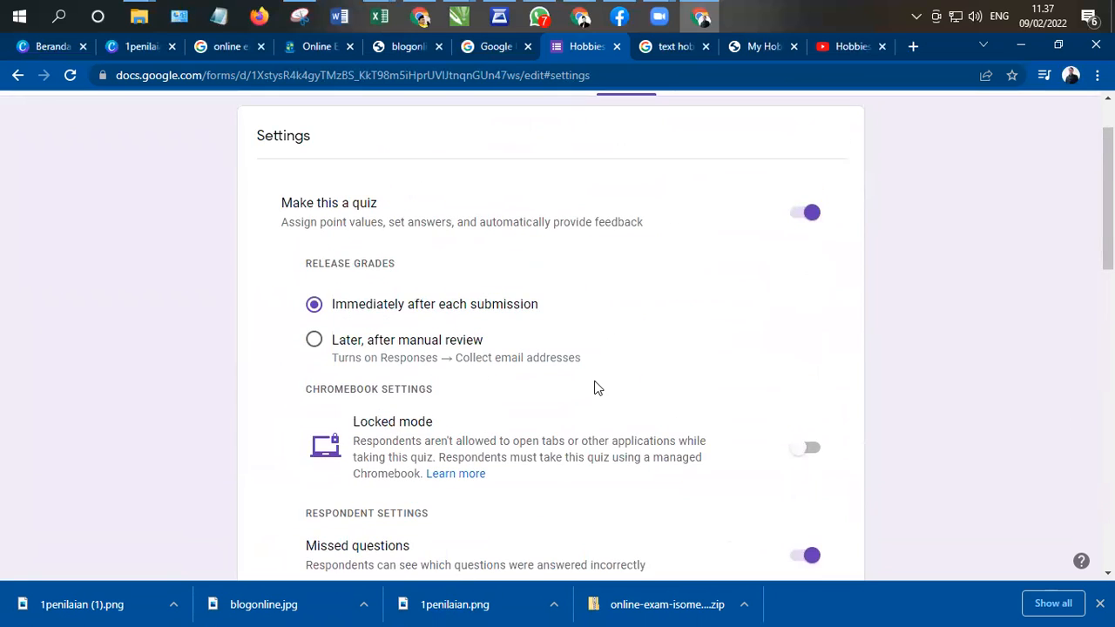
pyautogui.click(475, 165)
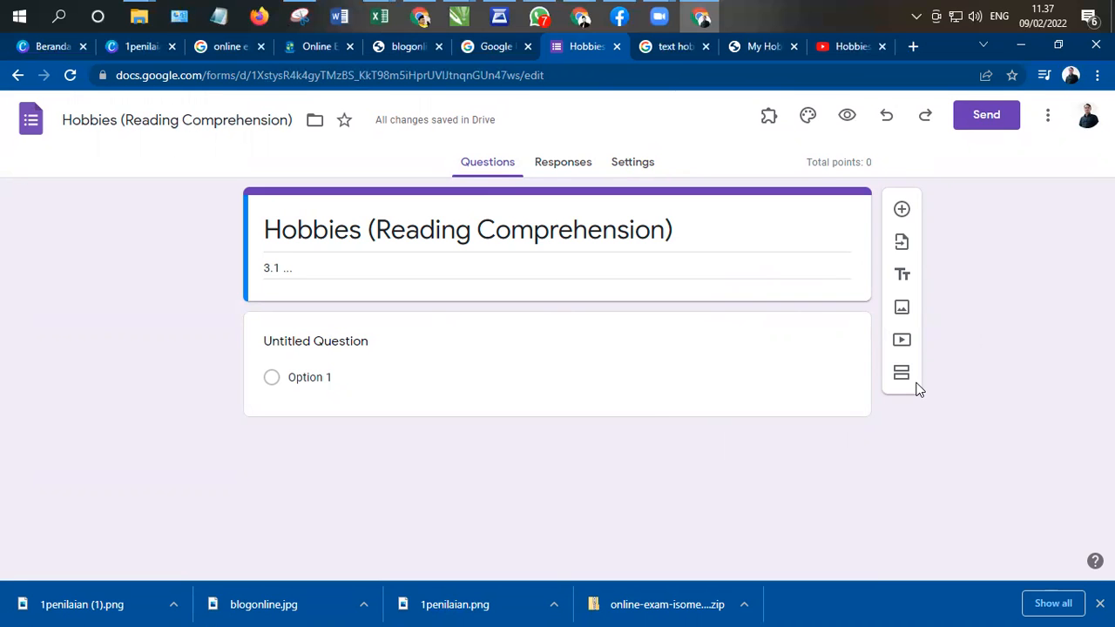
# - Close the Snipping Tool window and upload the image file "text" from Downloads into the form below the title
pyautogui.click(307, 19)
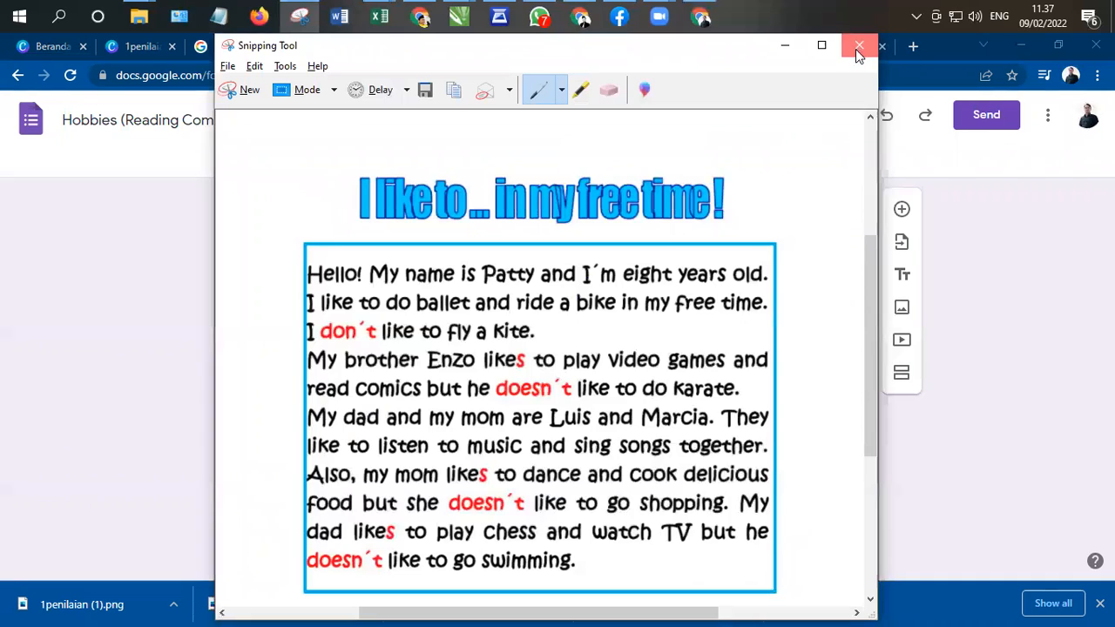
pyautogui.click(859, 46)
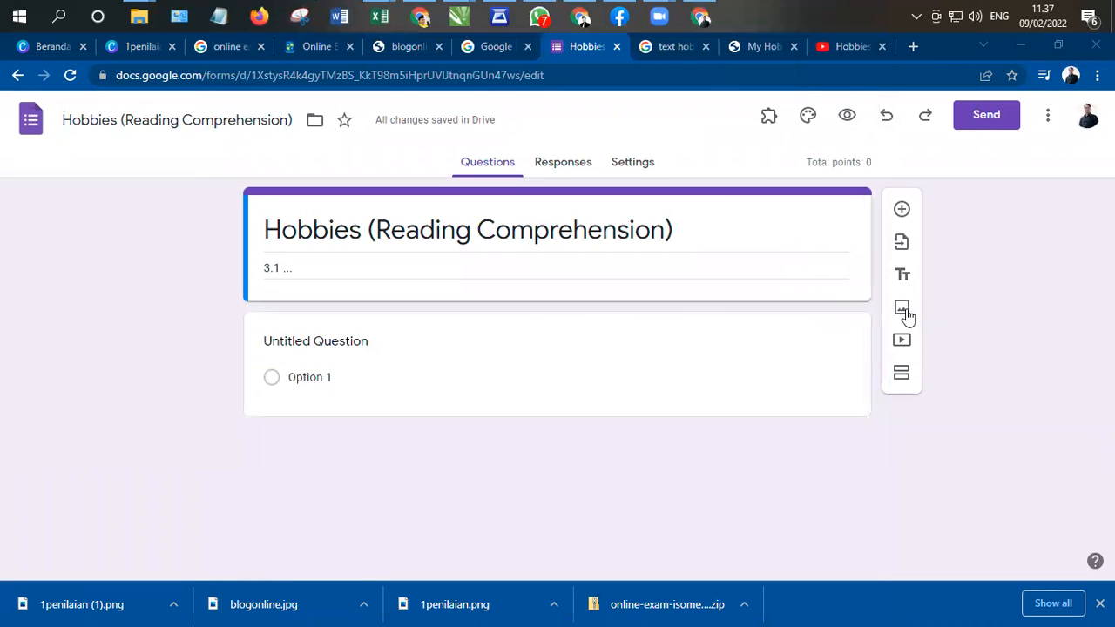
pyautogui.click(901, 309)
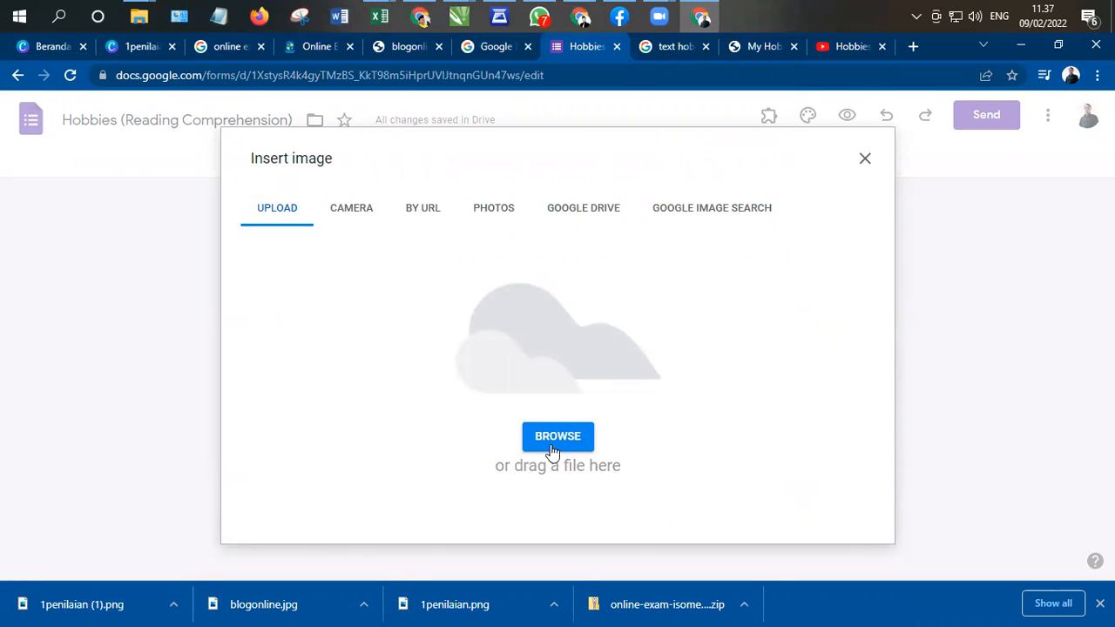
pyautogui.click(554, 444)
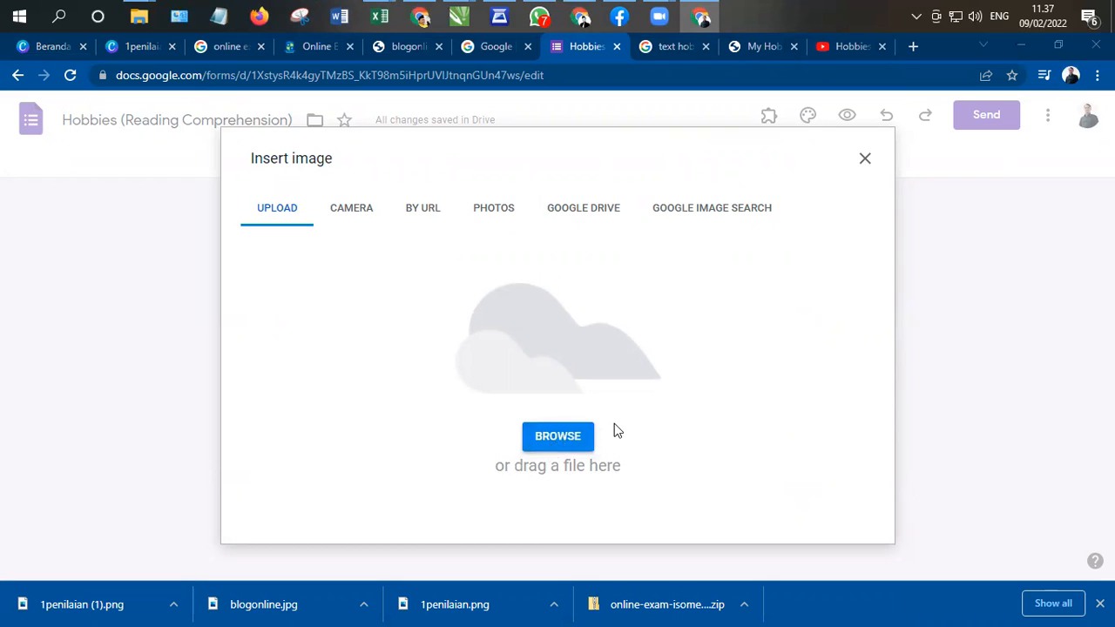
pyautogui.click(319, 301)
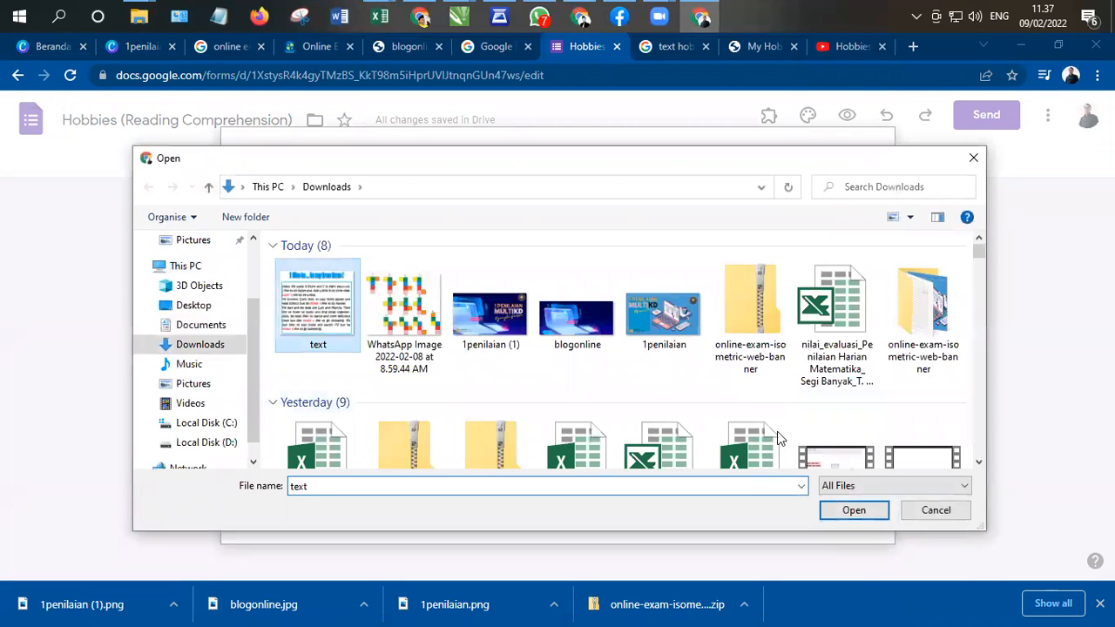
pyautogui.click(854, 510)
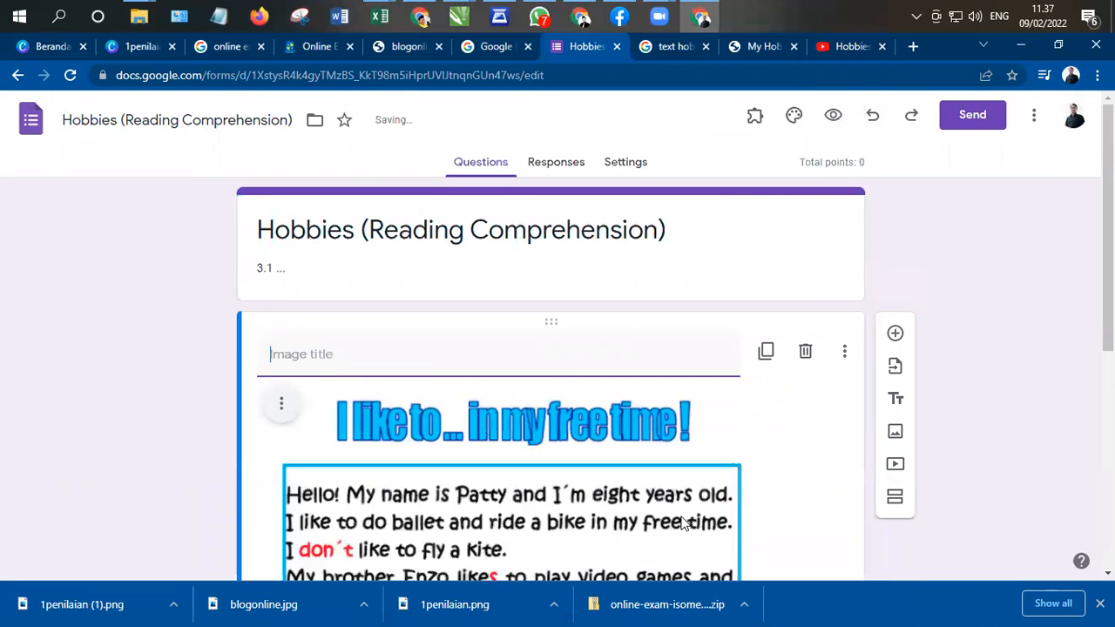
# - Look over the inserted reading passage image and its placement between the form header and the untitled question
pyautogui.scroll(-3, 737, 368)
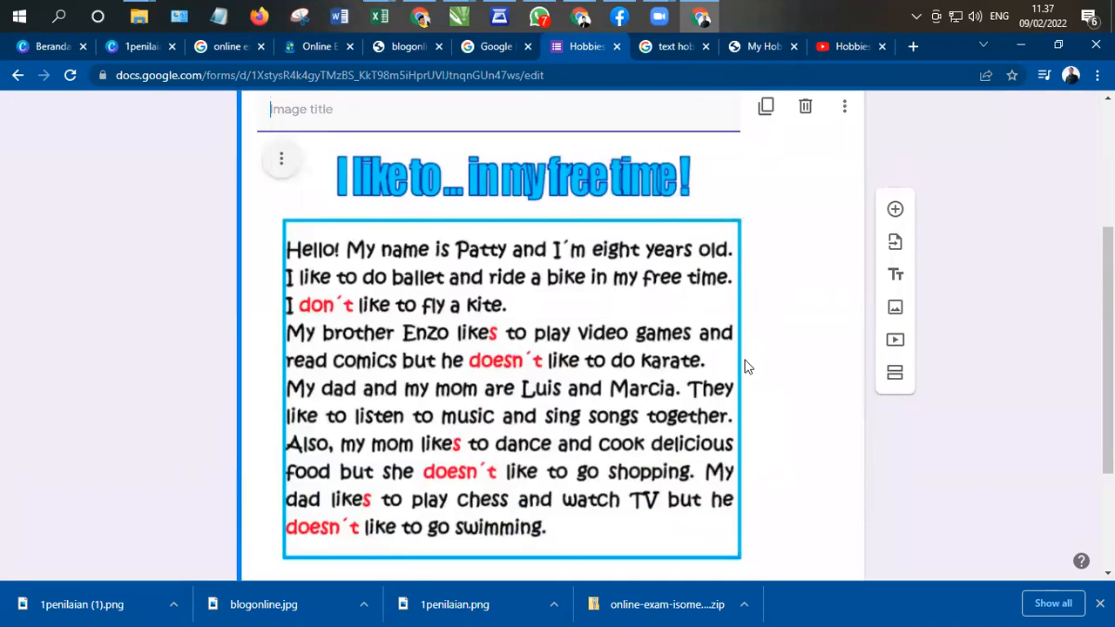
pyautogui.scroll(-2, 746, 367)
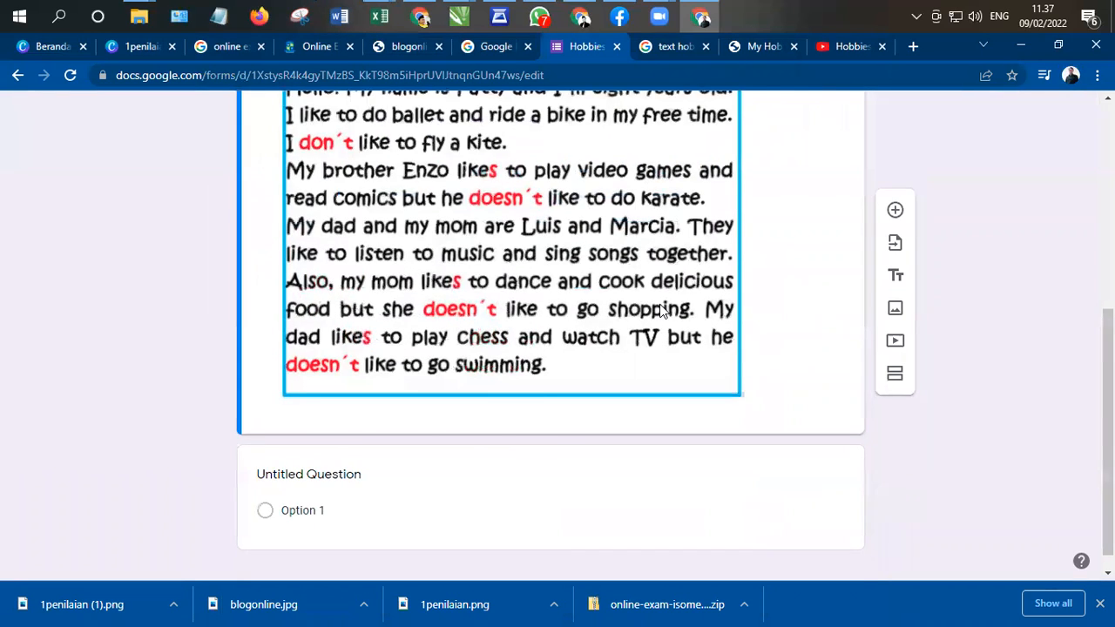
pyautogui.scroll(2, 637, 316)
pyautogui.scroll(-2, 637, 315)
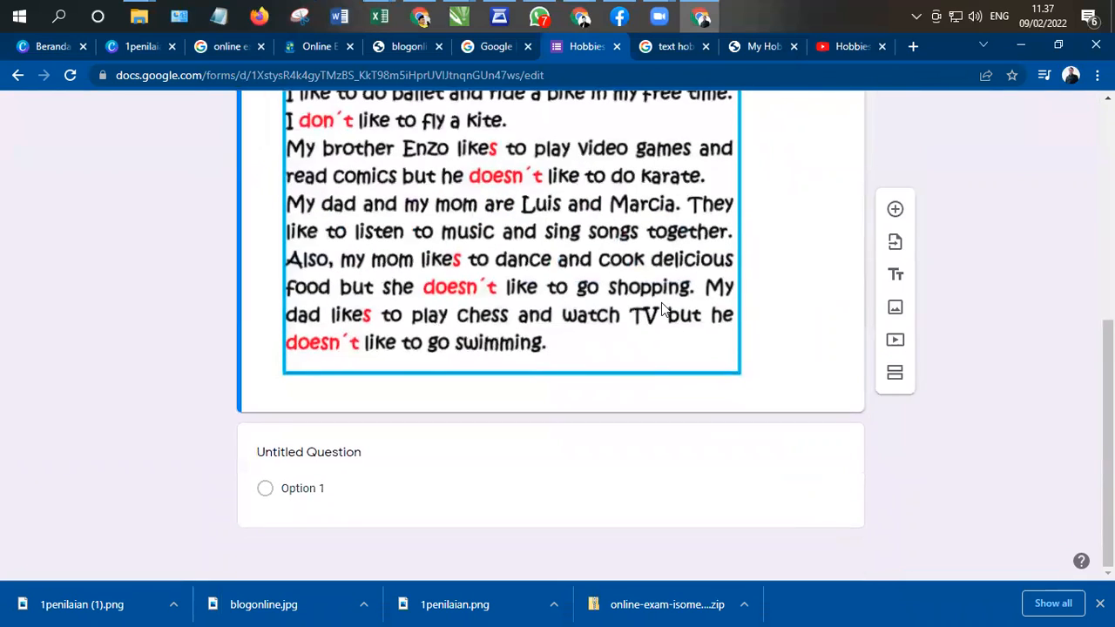
pyautogui.scroll(2, 715, 287)
pyautogui.scroll(3, 736, 231)
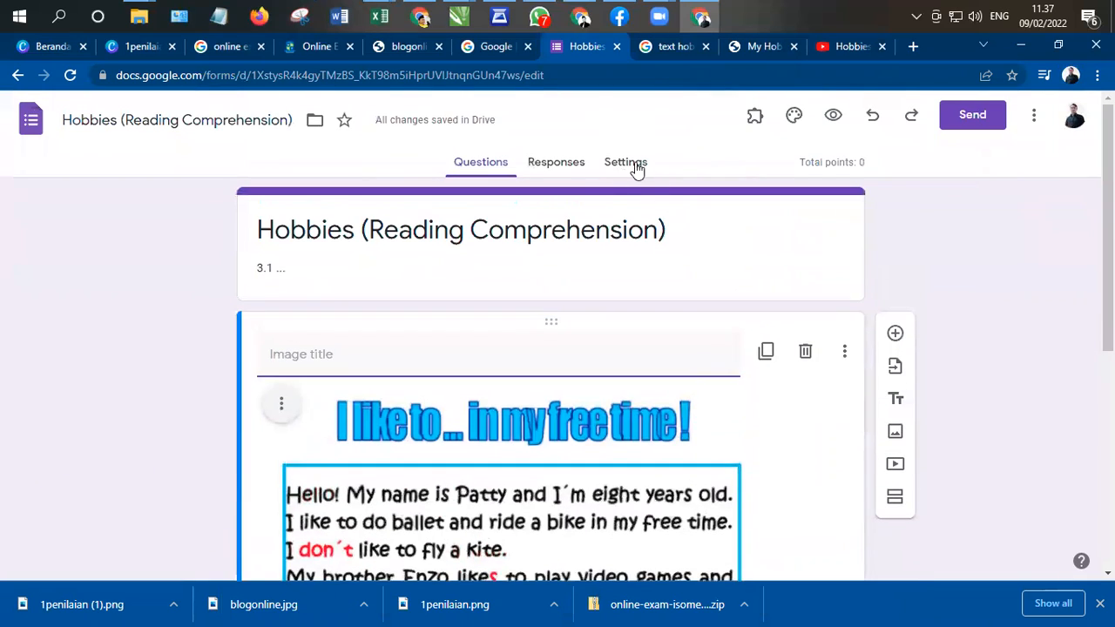
pyautogui.click(634, 165)
pyautogui.click(477, 165)
pyautogui.scroll(-4, 583, 299)
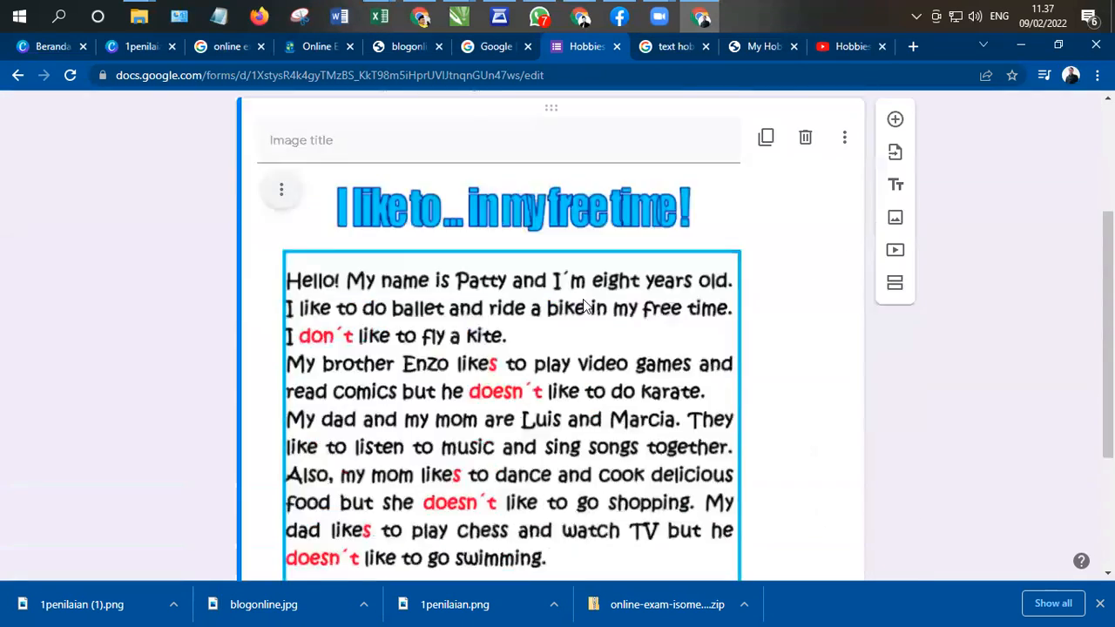
pyautogui.scroll(-1, 582, 314)
pyautogui.scroll(3, 575, 237)
pyautogui.scroll(-3, 635, 304)
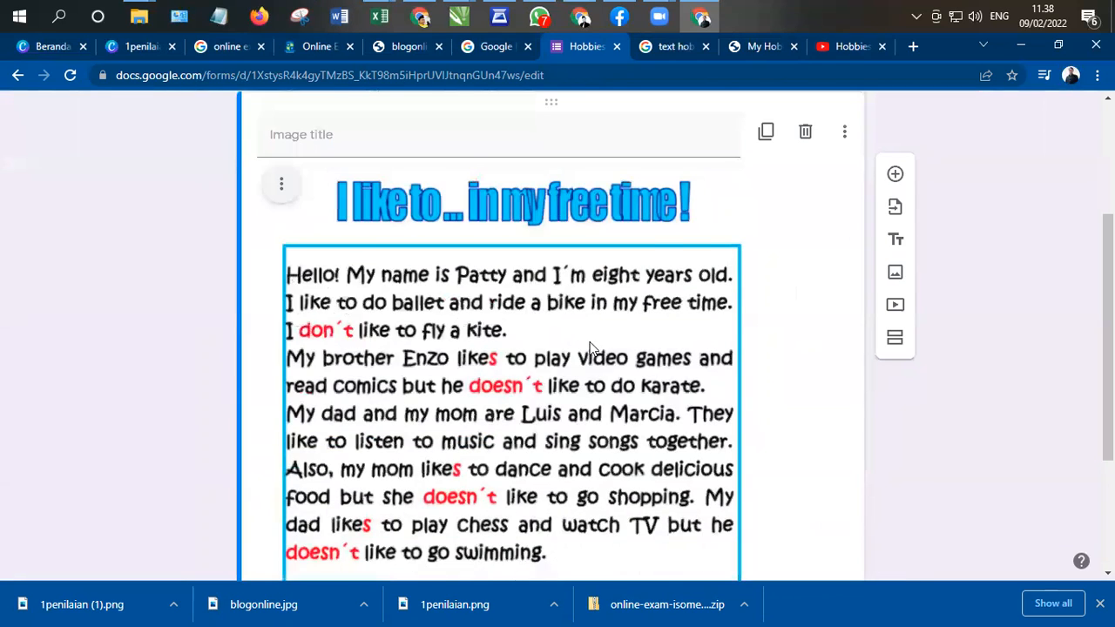
# - Replace the untitled multiple choice question's text with "What is Patty's hobby?"
pyautogui.click(356, 449)
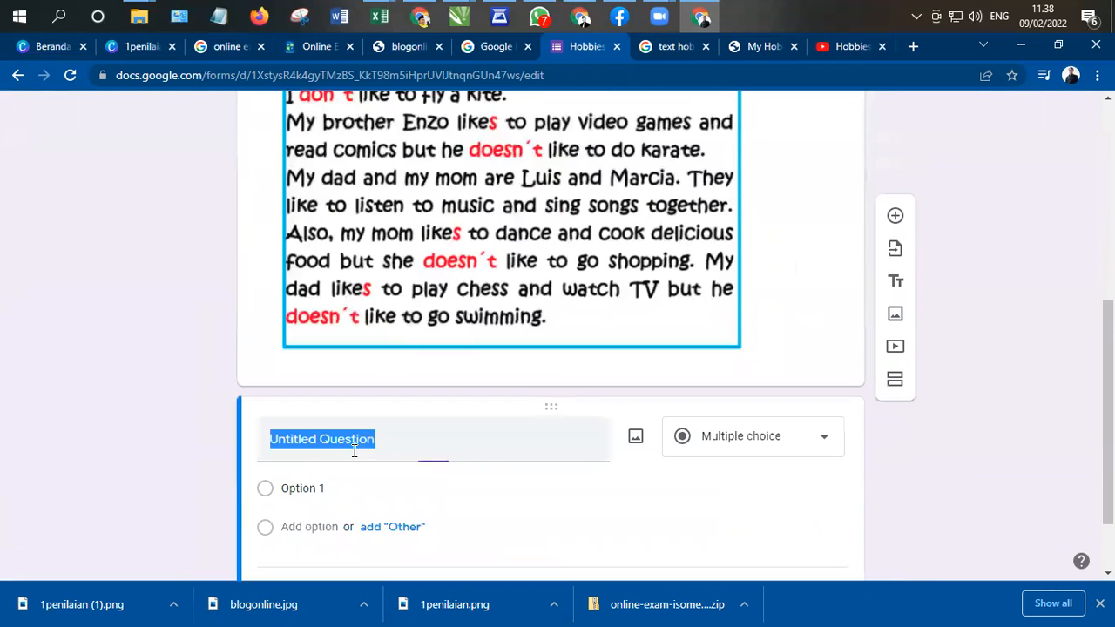
pyautogui.scroll(-1, 514, 450)
pyautogui.scroll(2, 558, 460)
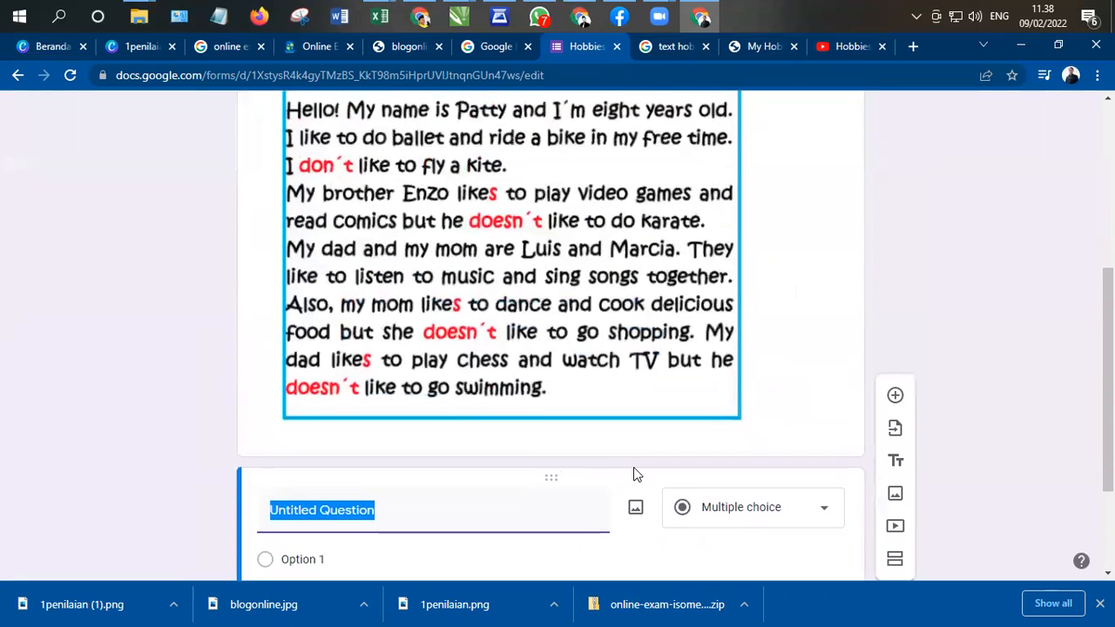
pyautogui.write('Wha')
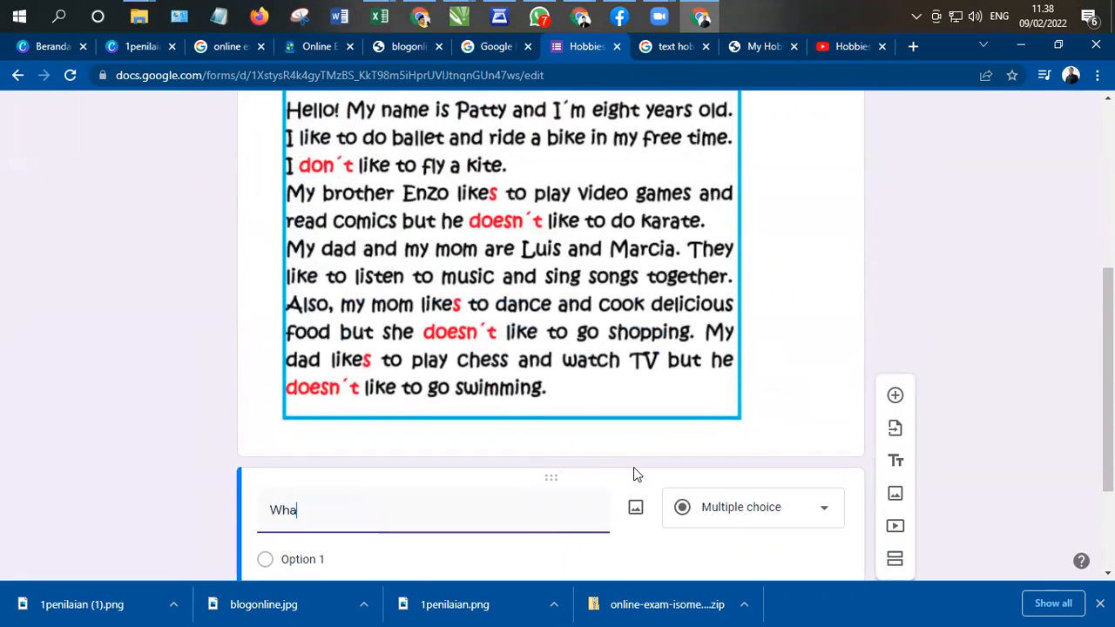
pyautogui.write("t is Patty's hobbi")
pyautogui.press('BackSpace')
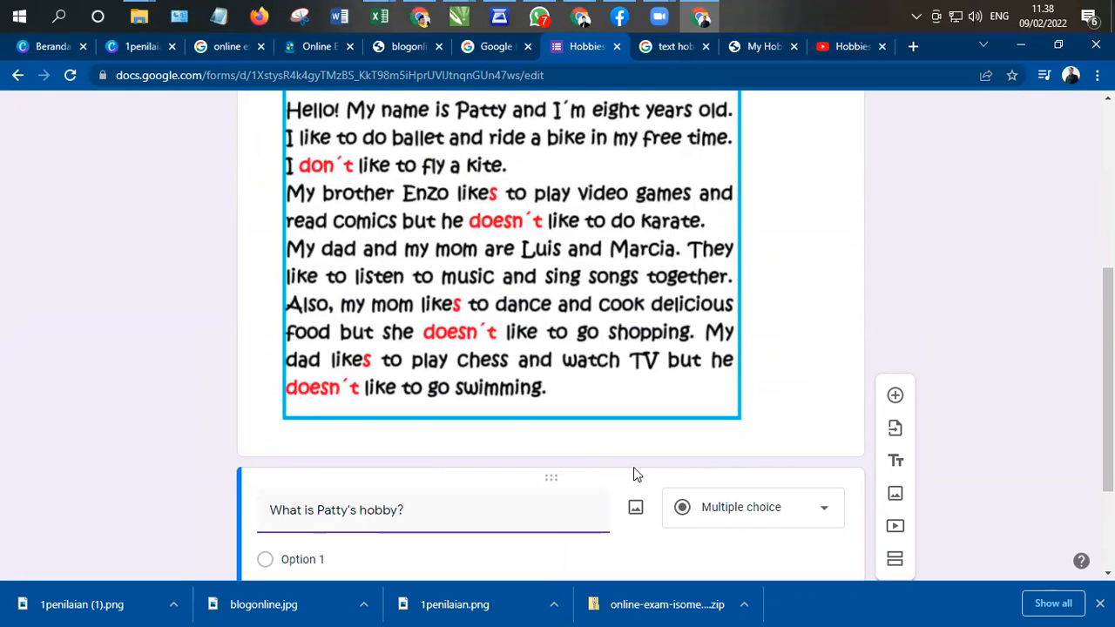
# - Check the passage and set the question's first answer option to "Dancing"
pyautogui.scroll(4, 479, 413)
pyautogui.scroll(-4, 505, 468)
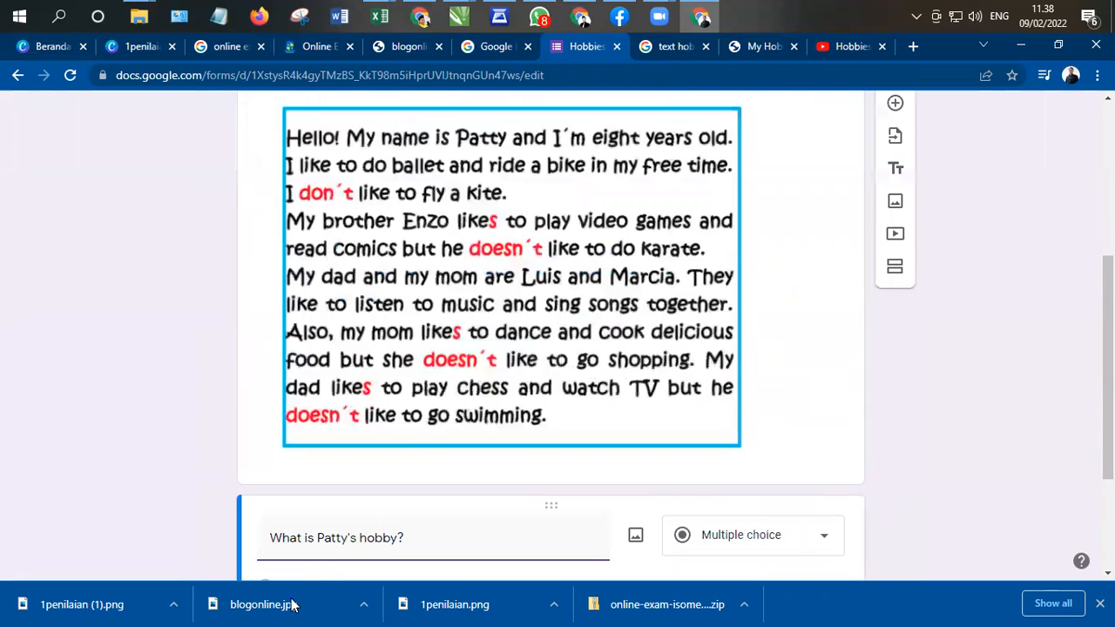
pyautogui.scroll(-1, 315, 566)
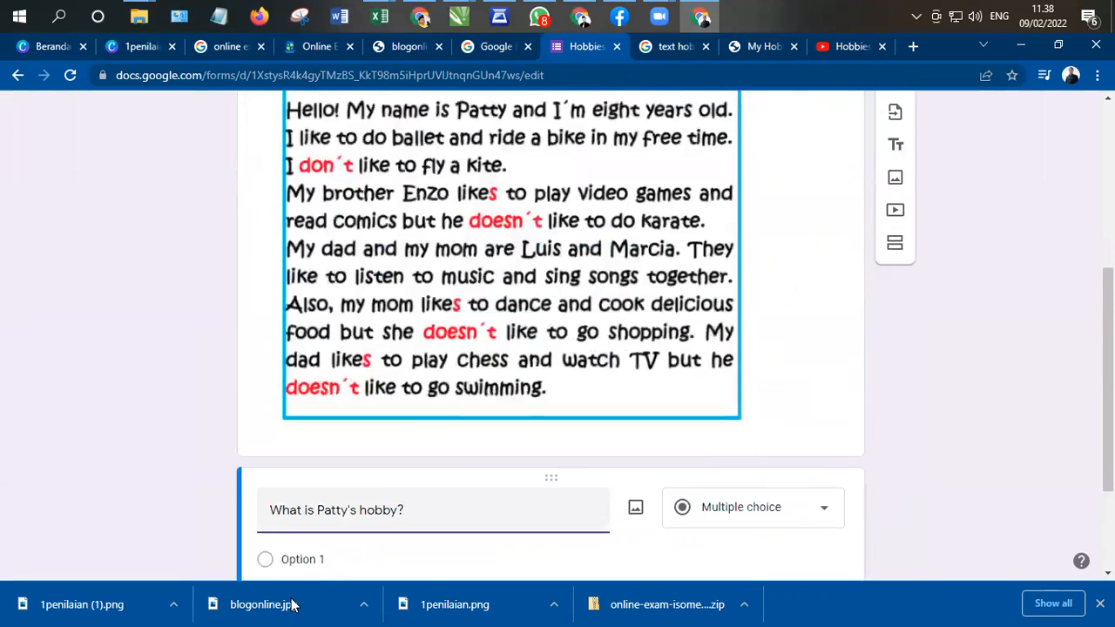
pyautogui.scroll(-3, 312, 417)
pyautogui.click(309, 399)
pyautogui.write('BallD')
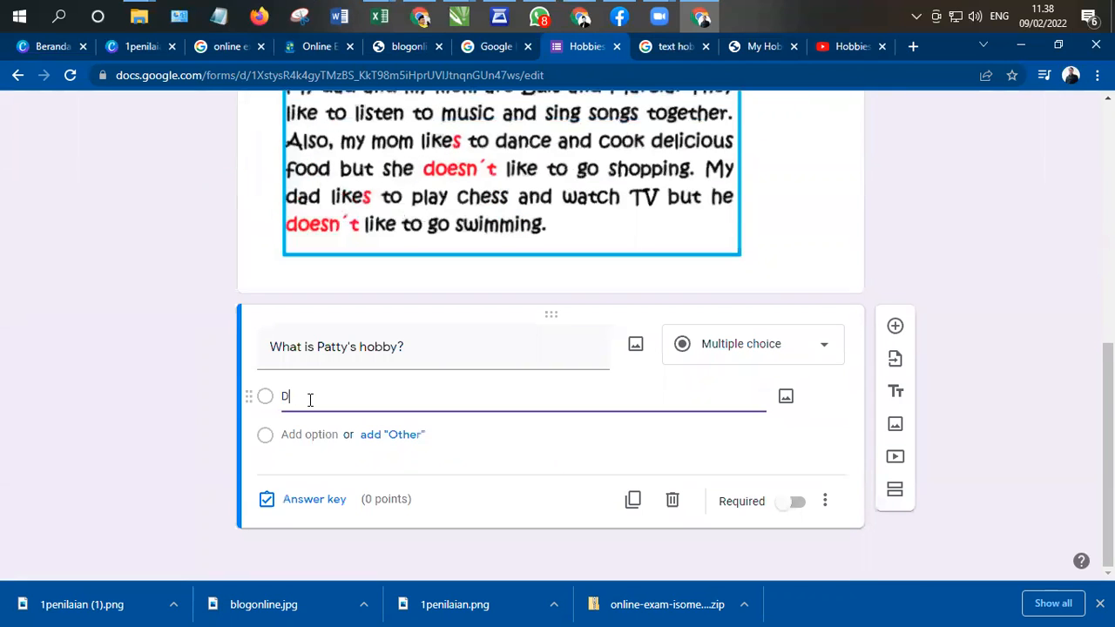
pyautogui.write('ancing')
# - Add "Riding a bike" and "Playing kite" as the second and third answer options
pyautogui.press('Return')
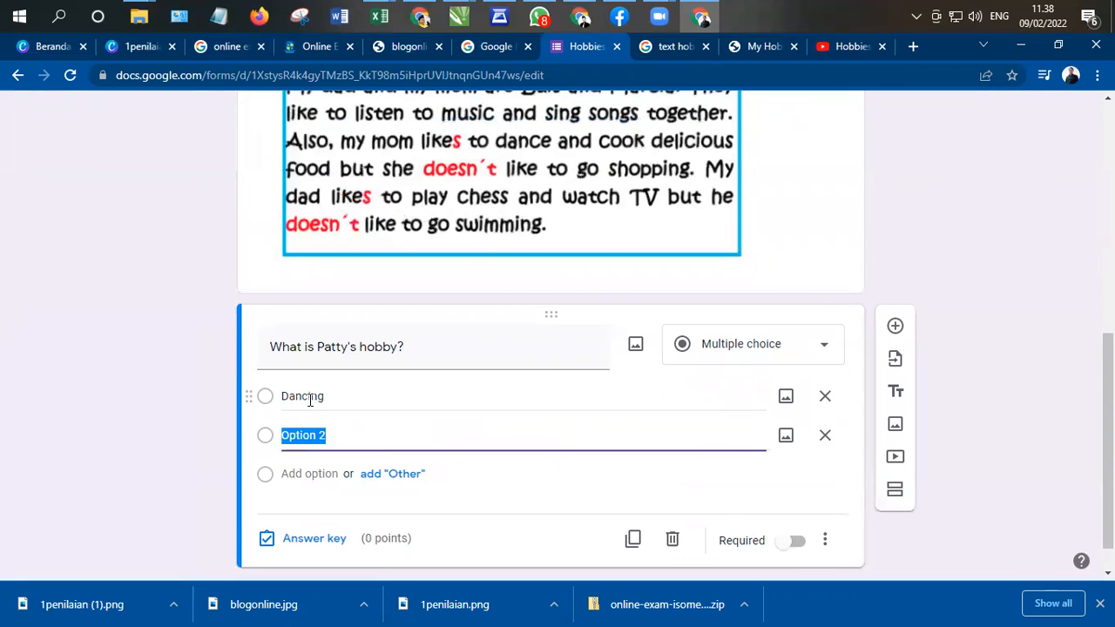
pyautogui.write('Riding')
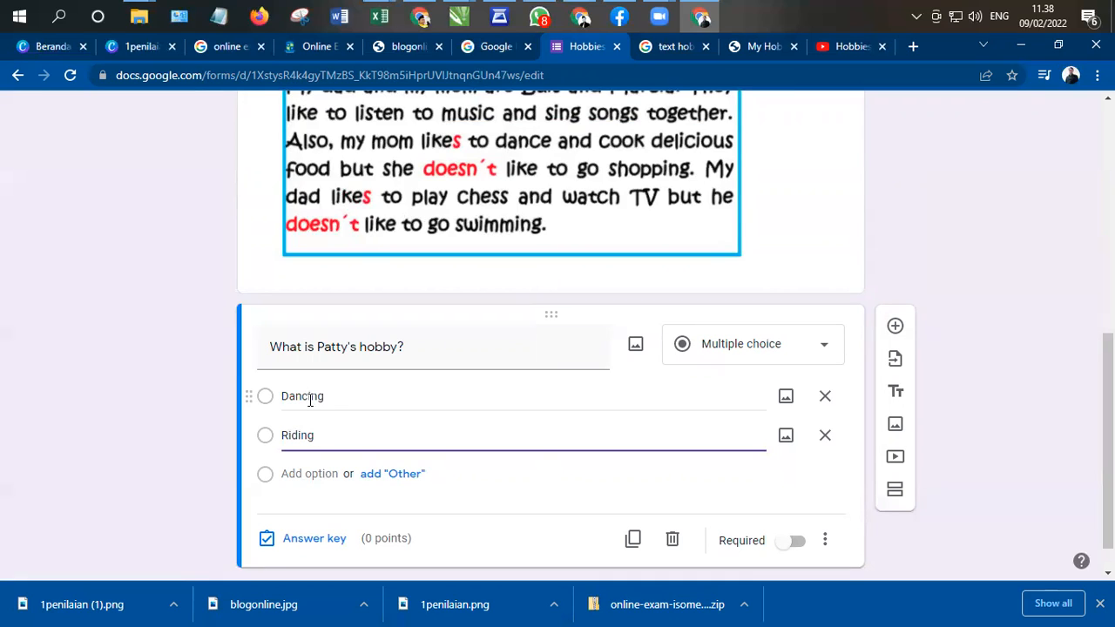
pyautogui.write(' O')
pyautogui.write('a bik')
pyautogui.write('e')
pyautogui.press('Return')
pyautogui.write('Playing')
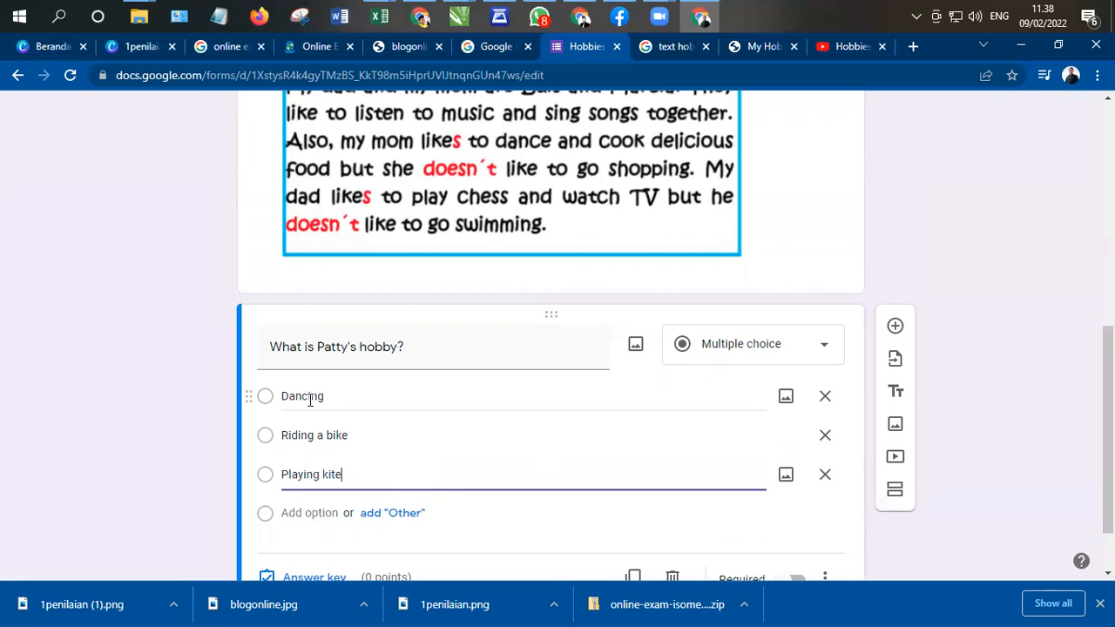
# - Reword the third answer option to "Flying a kite" to match the passage
pyautogui.scroll(4, 584, 354)
pyautogui.scroll(-1, 584, 355)
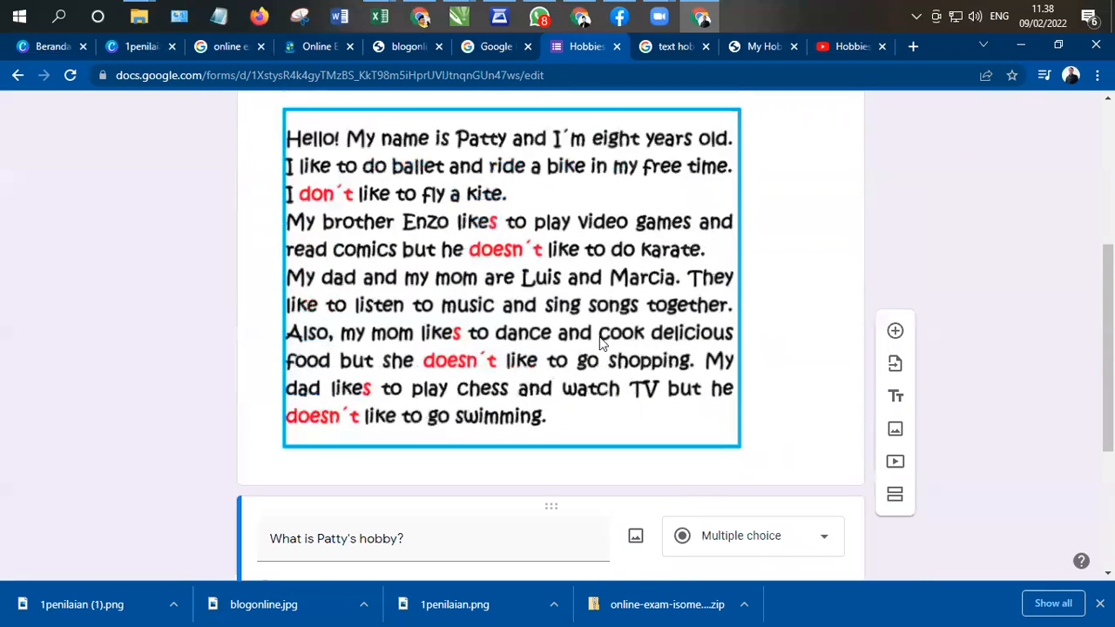
pyautogui.scroll(1, 602, 339)
pyautogui.scroll(-4, 496, 338)
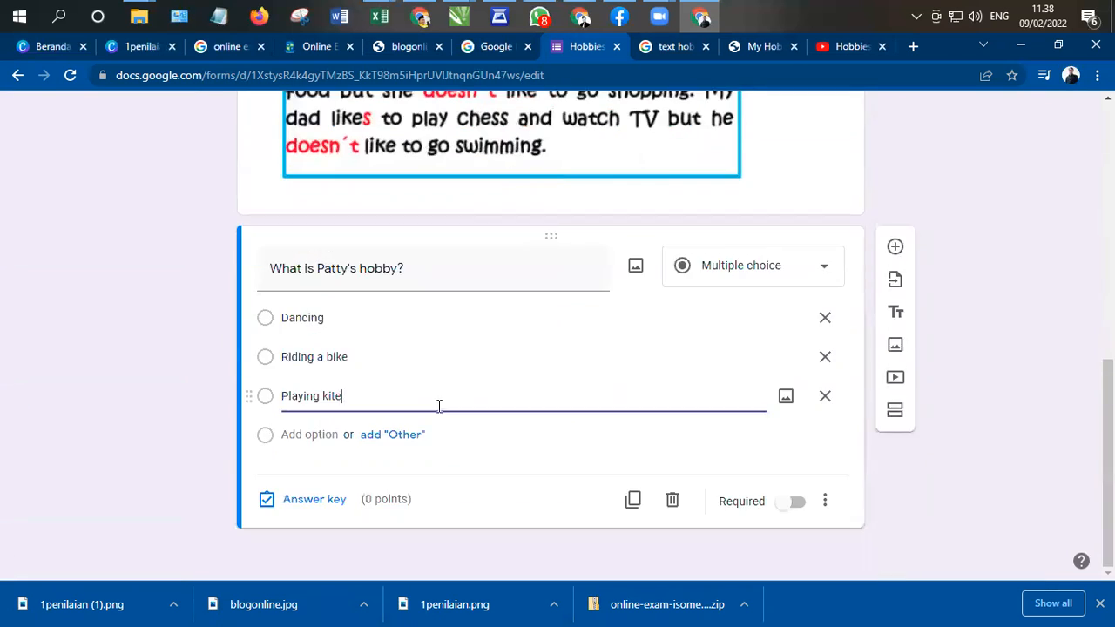
pyautogui.moveTo(319, 397); pyautogui.dragTo(242, 388)
pyautogui.write('Flying a')
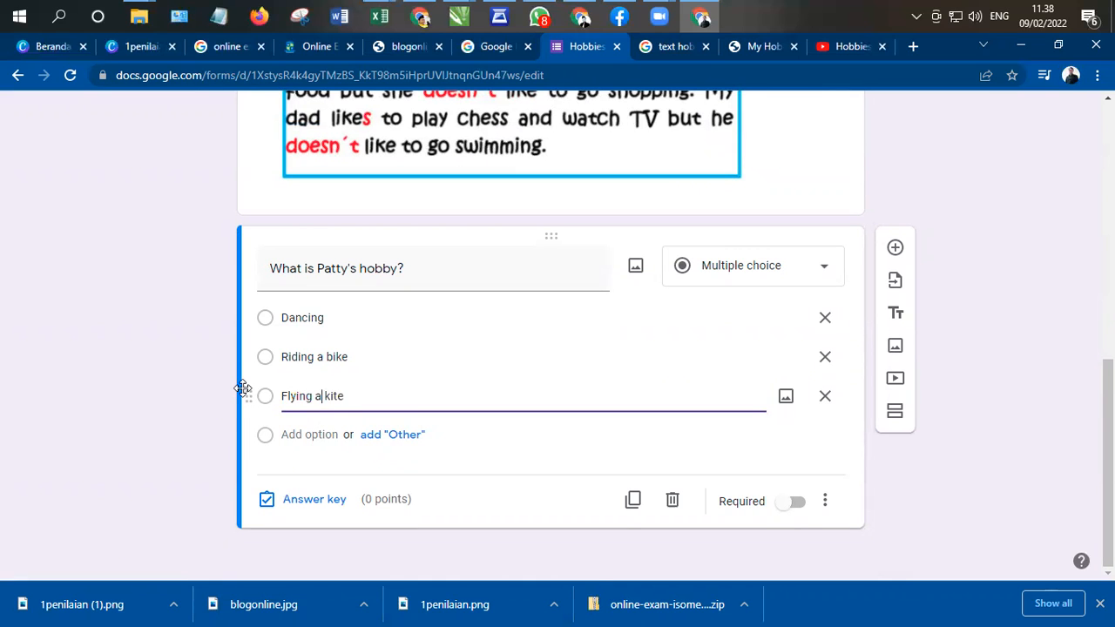
# - Check the passage, mark "Riding a bike" as the correct answer to the hobby question, and give it 10 points
pyautogui.scroll(4, 876, 281)
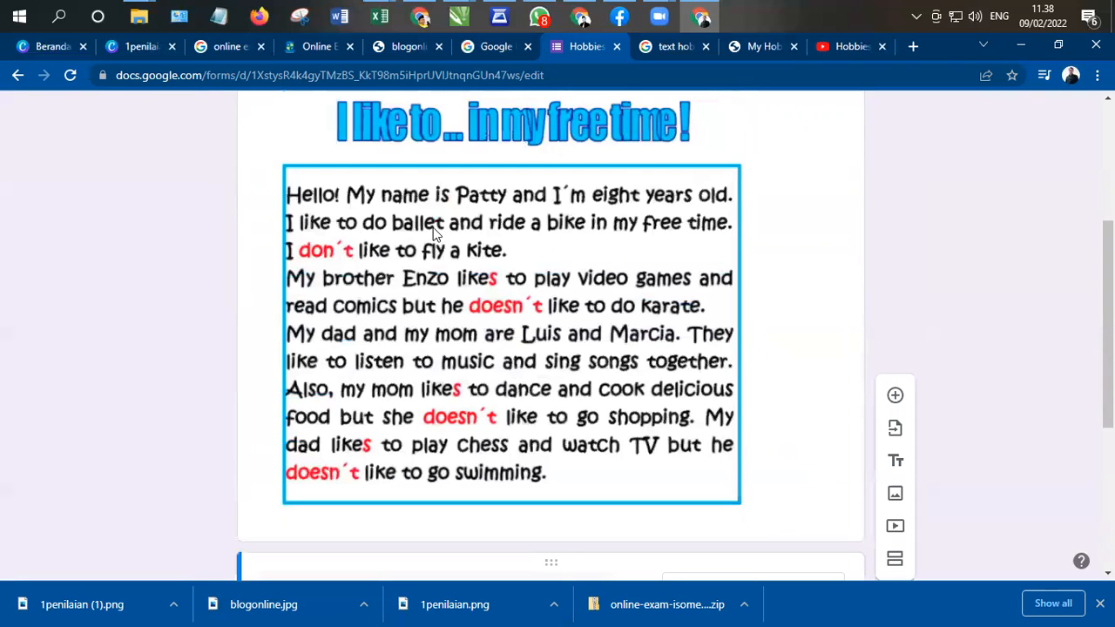
pyautogui.scroll(-4, 460, 326)
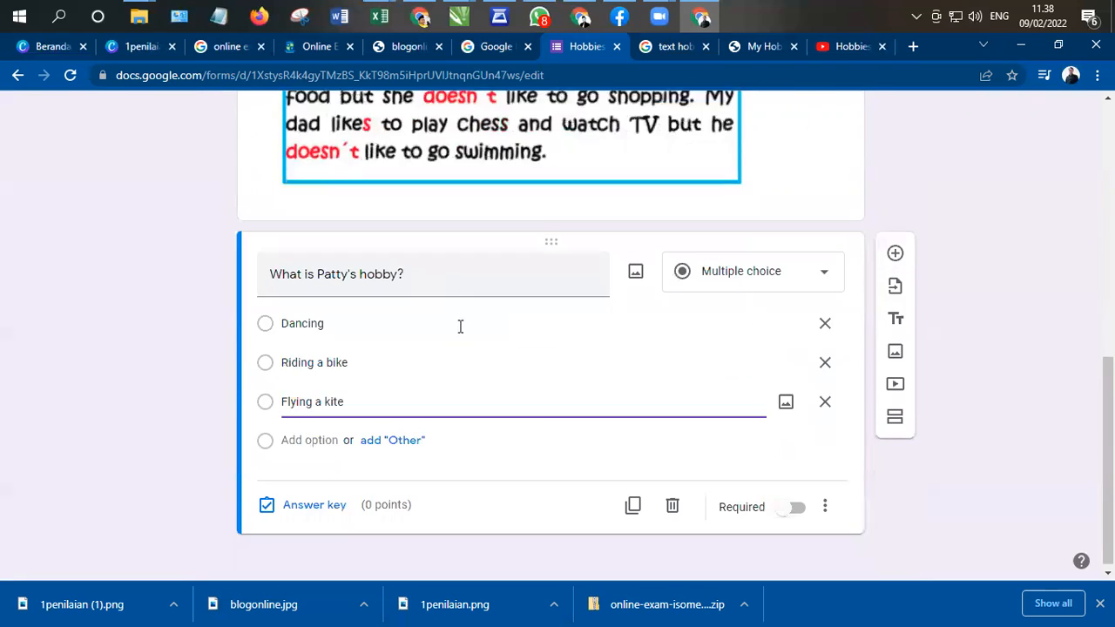
pyautogui.scroll(4, 517, 219)
pyautogui.scroll(-4, 474, 330)
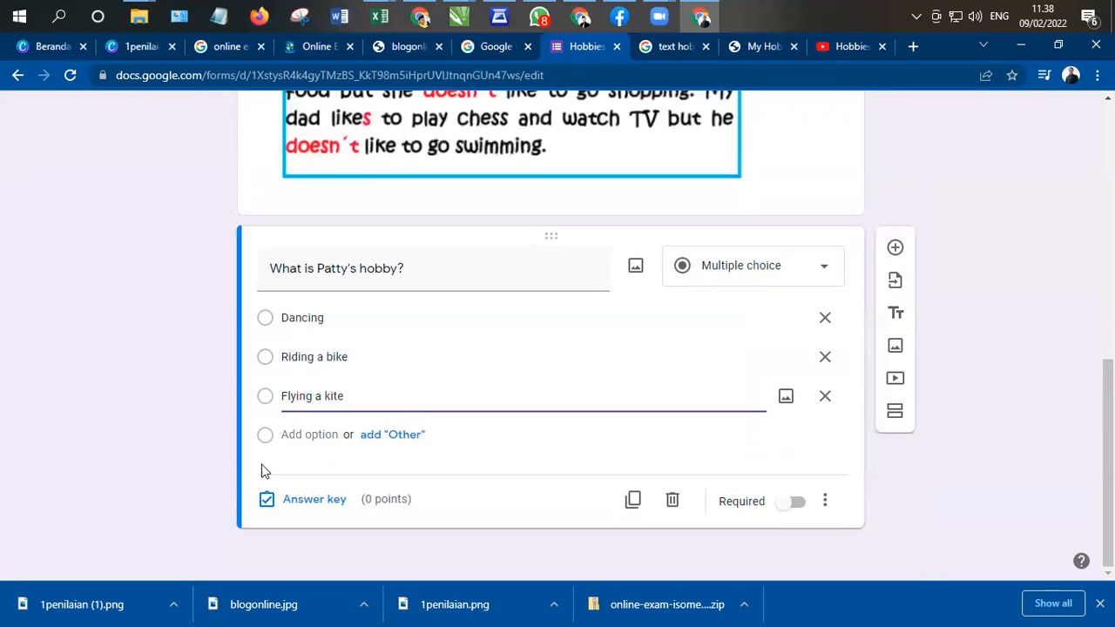
pyautogui.click(314, 505)
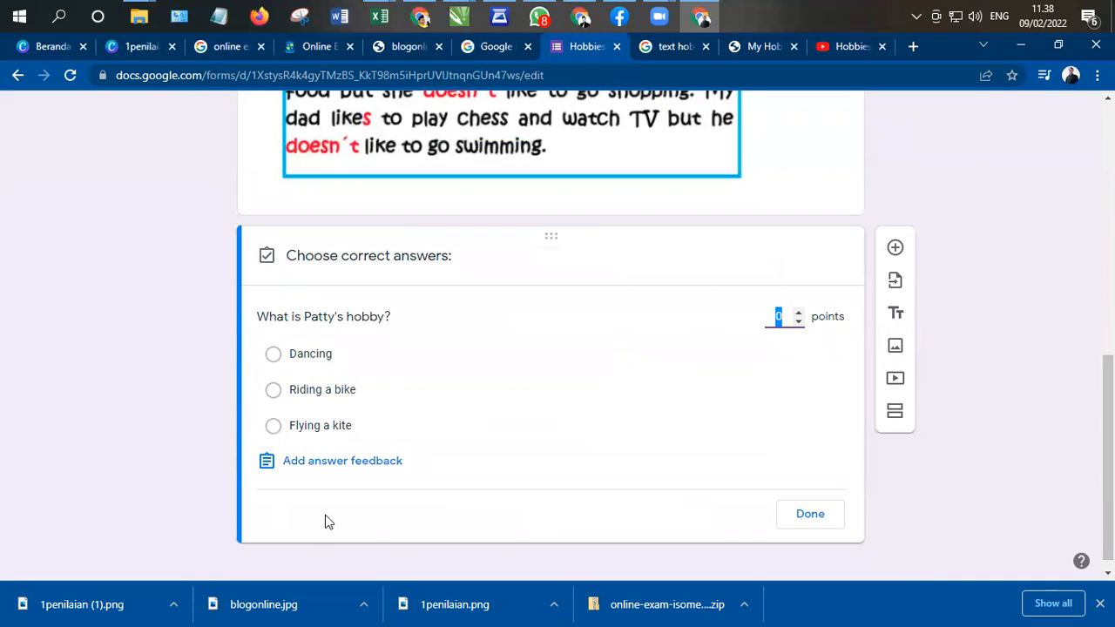
pyautogui.click(274, 390)
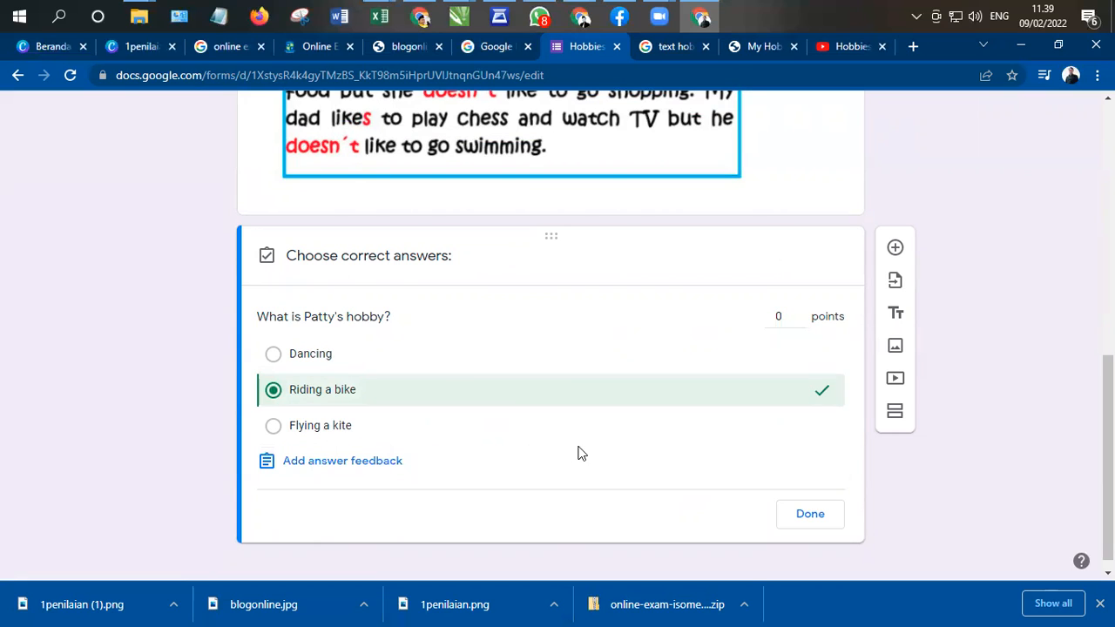
pyautogui.click(790, 317)
pyautogui.click(809, 514)
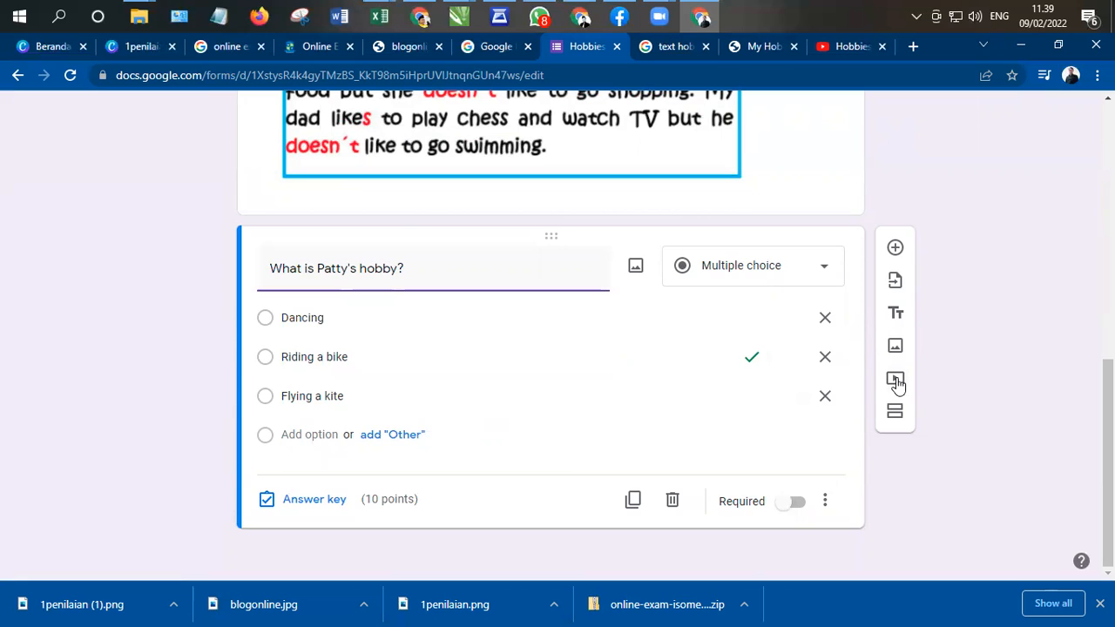
# - Add a new multiple choice question below with the text "Who like to dance?"
pyautogui.click(896, 248)
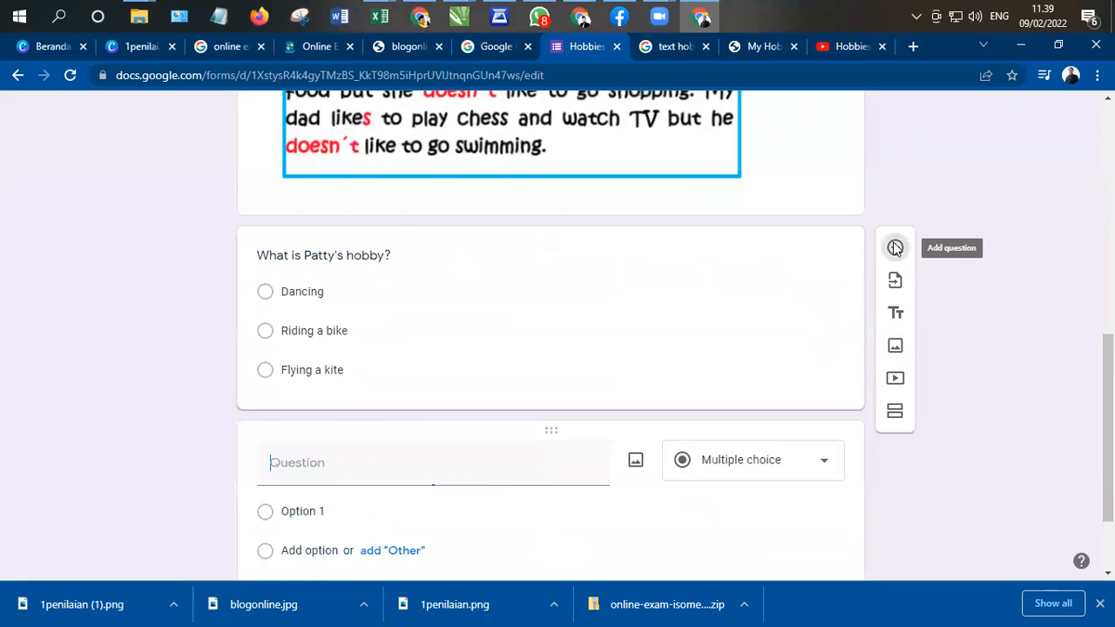
pyautogui.write('Who like to')
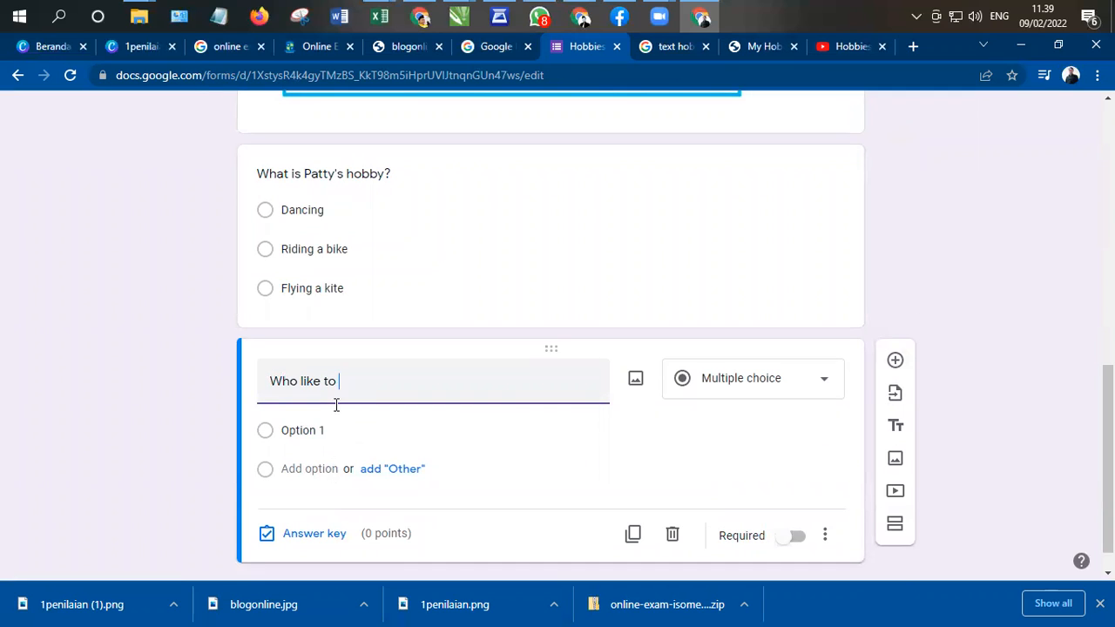
pyautogui.write('n')
# - Give the dance question three answer options: "Patty", "Enzo" and "Mom"
pyautogui.click(323, 433)
pyautogui.write('Patty')
pyautogui.press('Return')
pyautogui.write('En')
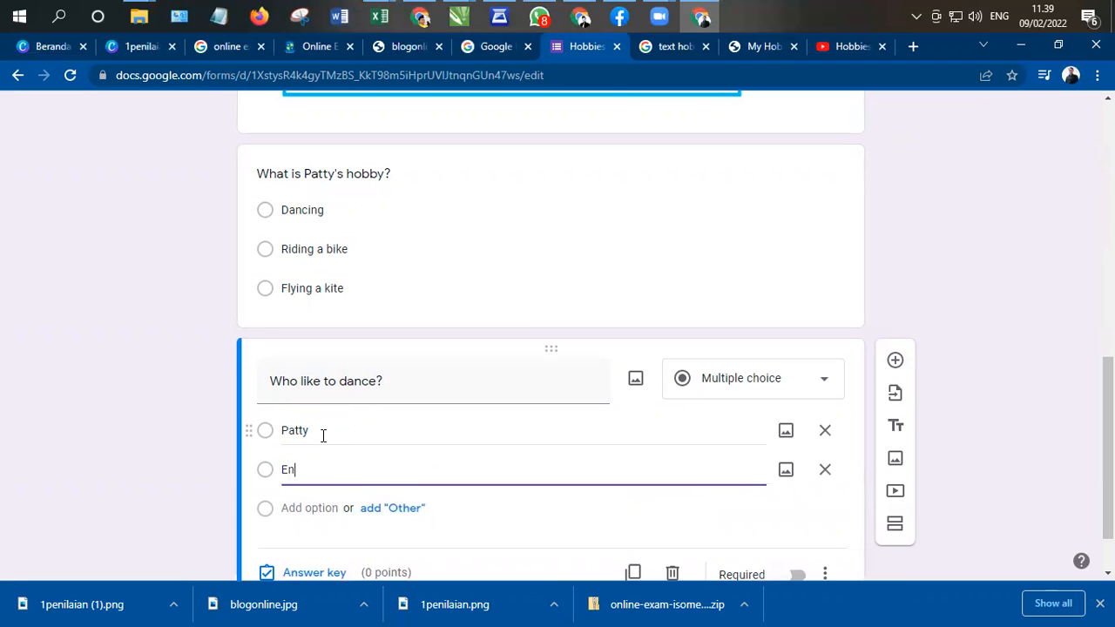
pyautogui.write('zo')
pyautogui.press('Return')
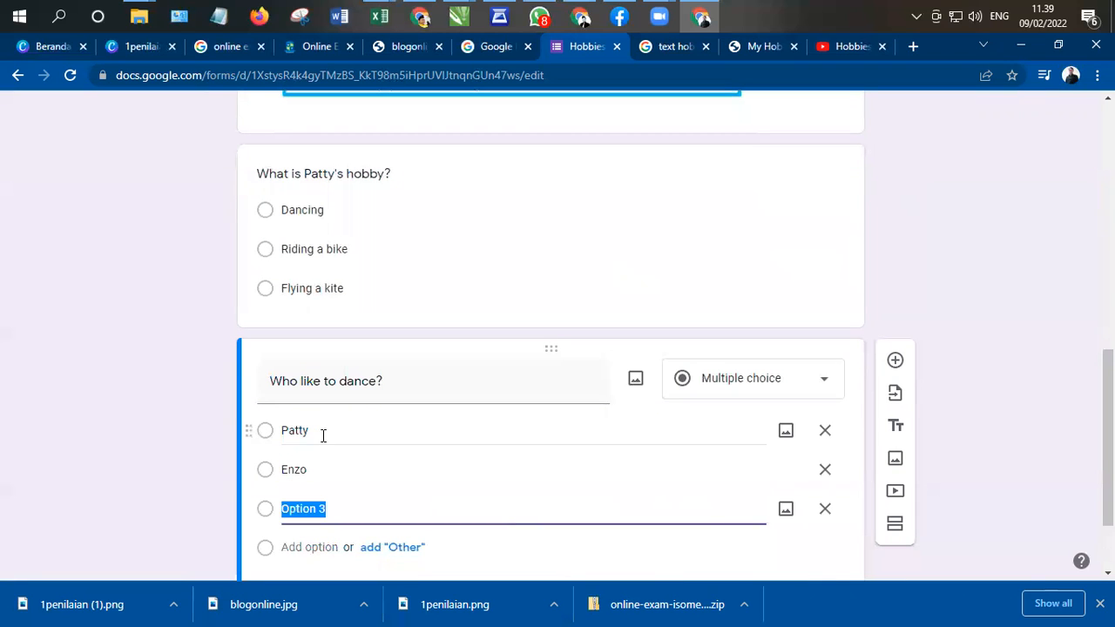
pyautogui.write('Mom')
pyautogui.scroll(-1, 404, 427)
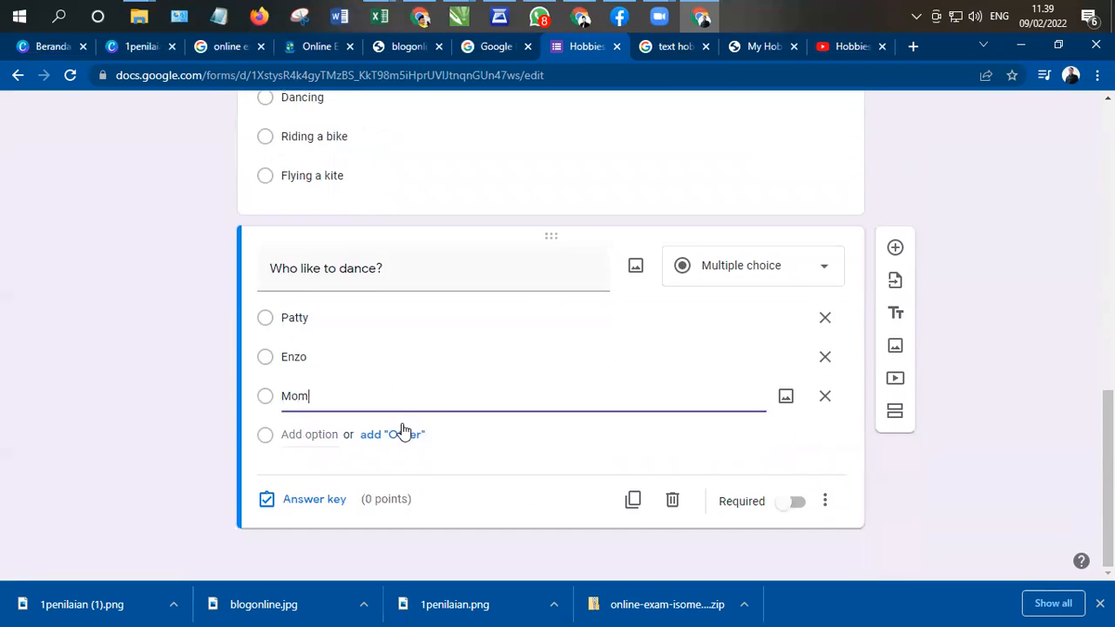
# - Check the passage and set the dance question's answer key to "Mom" with 10 points
pyautogui.scroll(4, 448, 397)
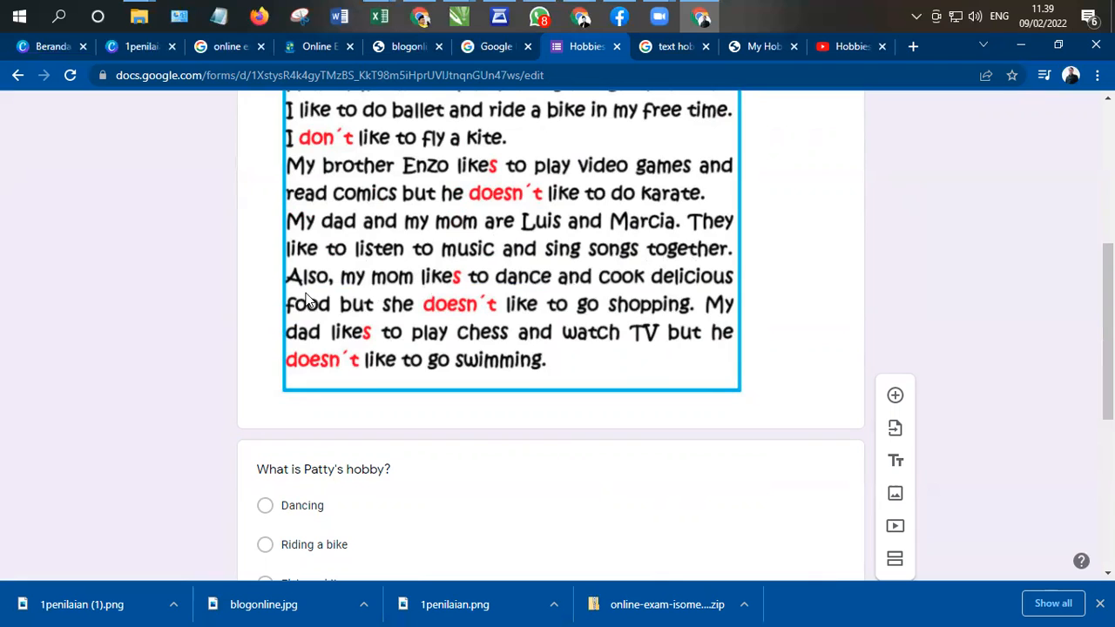
pyautogui.scroll(-5, 379, 285)
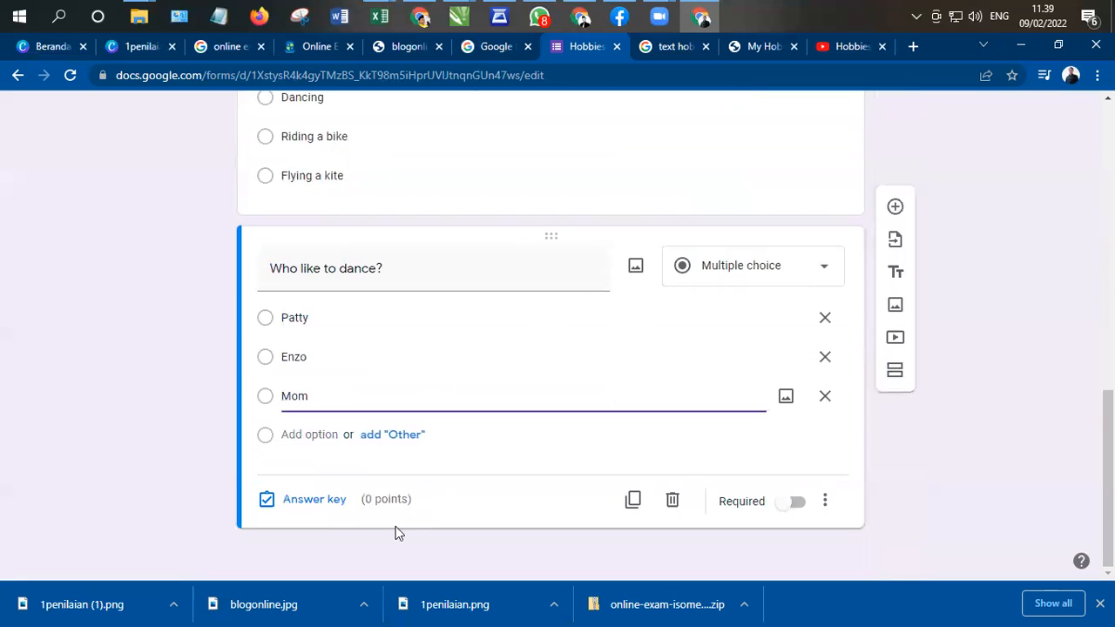
pyautogui.click(294, 495)
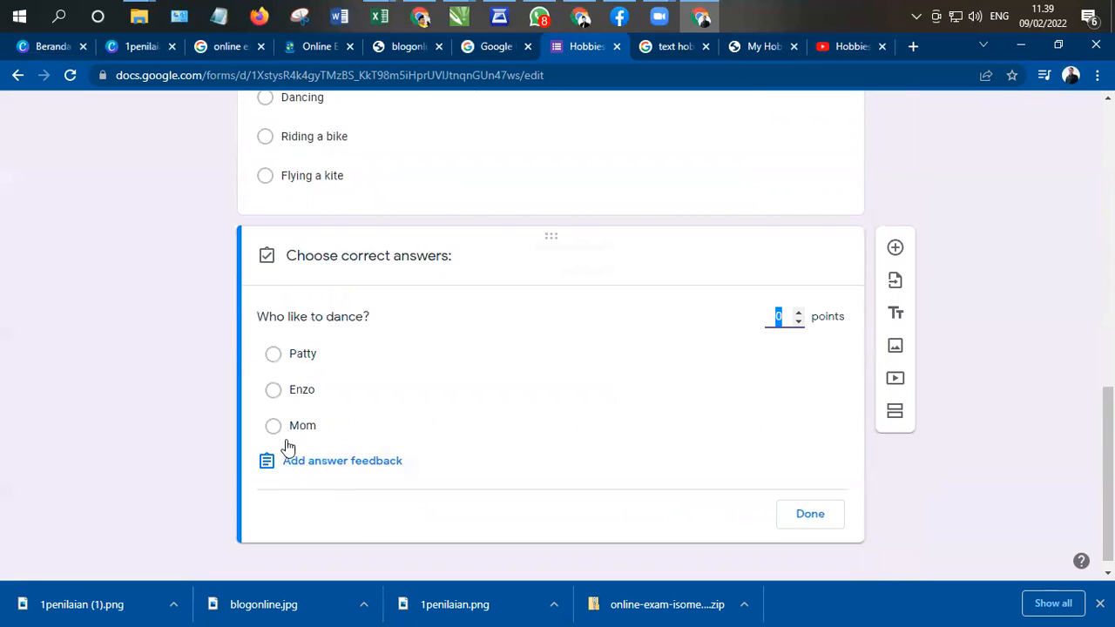
pyautogui.click(288, 427)
pyautogui.click(784, 318)
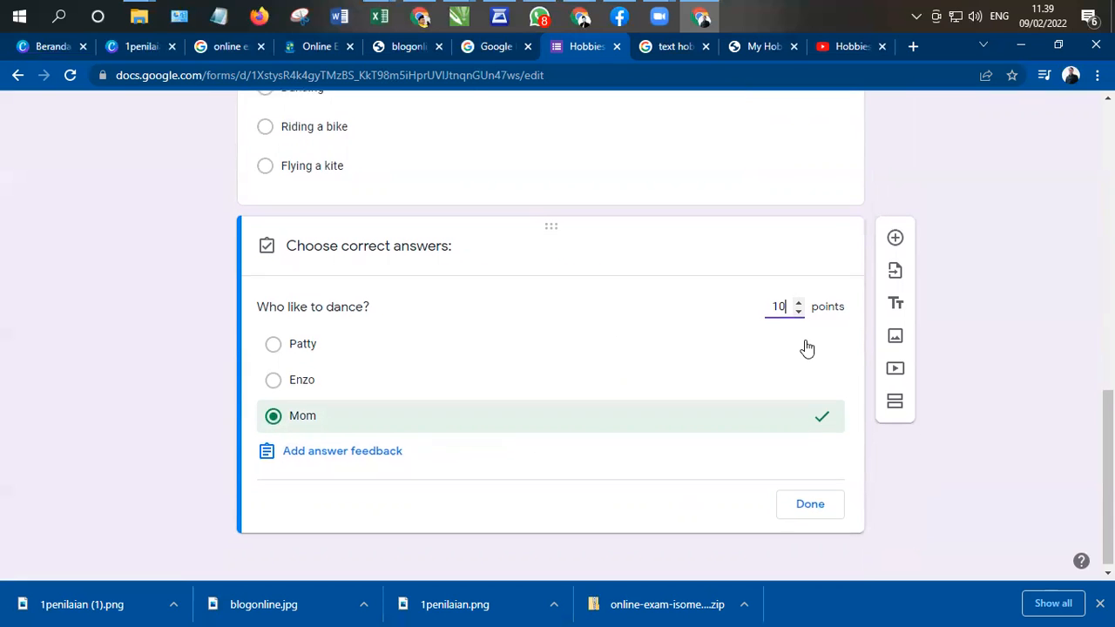
pyautogui.click(794, 507)
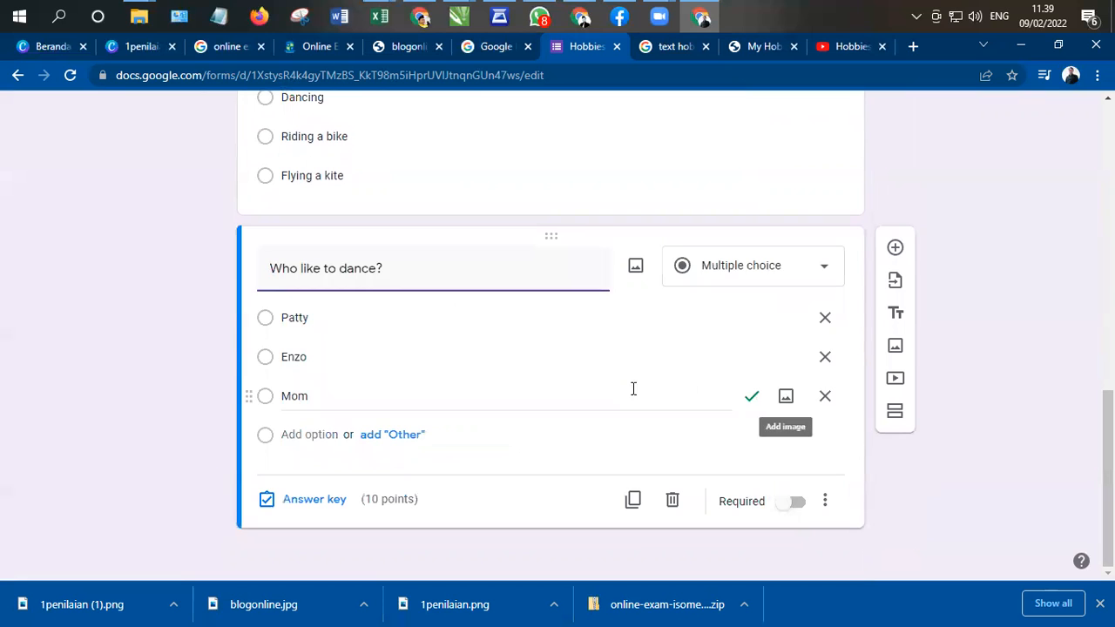
pyautogui.scroll(1, 858, 391)
pyautogui.click(829, 351)
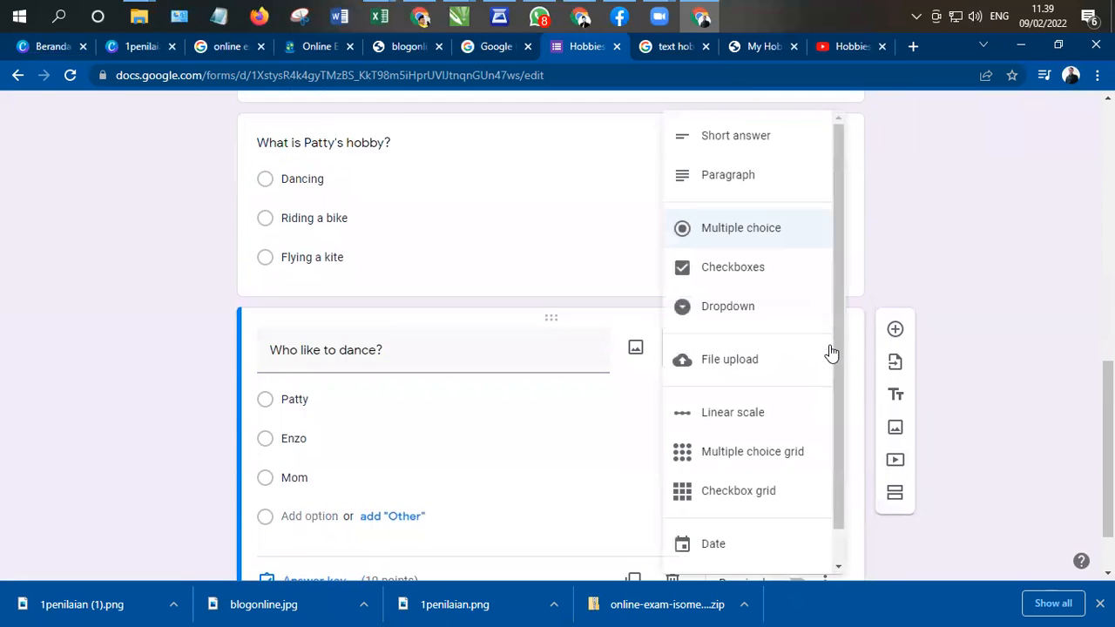
pyautogui.click(967, 315)
# - Change the question type of "What is Patty's hobby?" to Checkboxes
pyautogui.scroll(1, 994, 368)
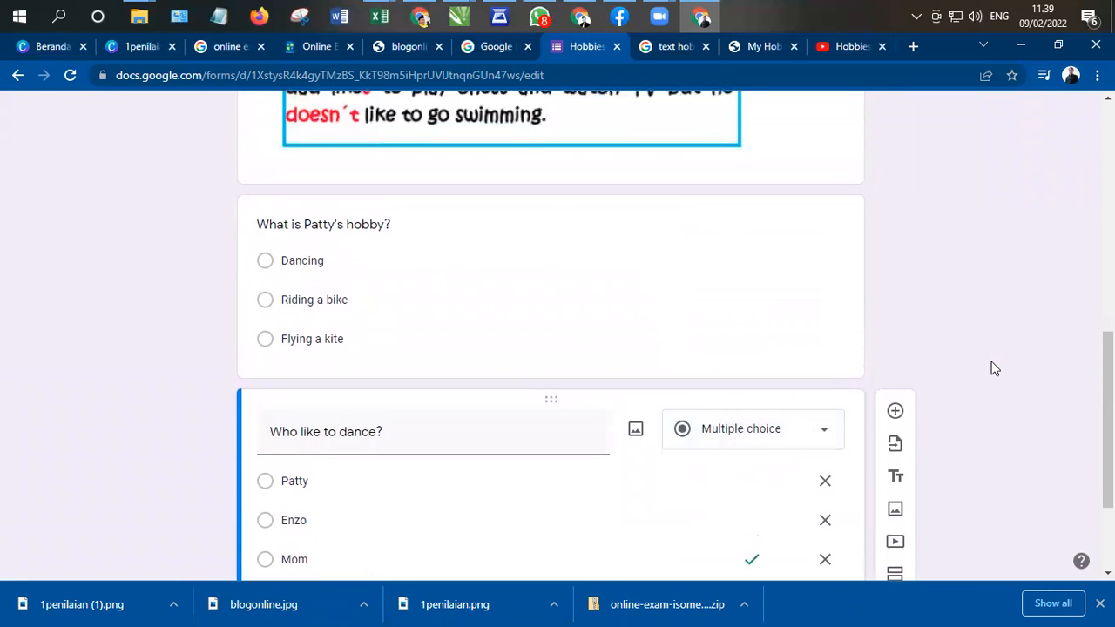
pyautogui.click(438, 232)
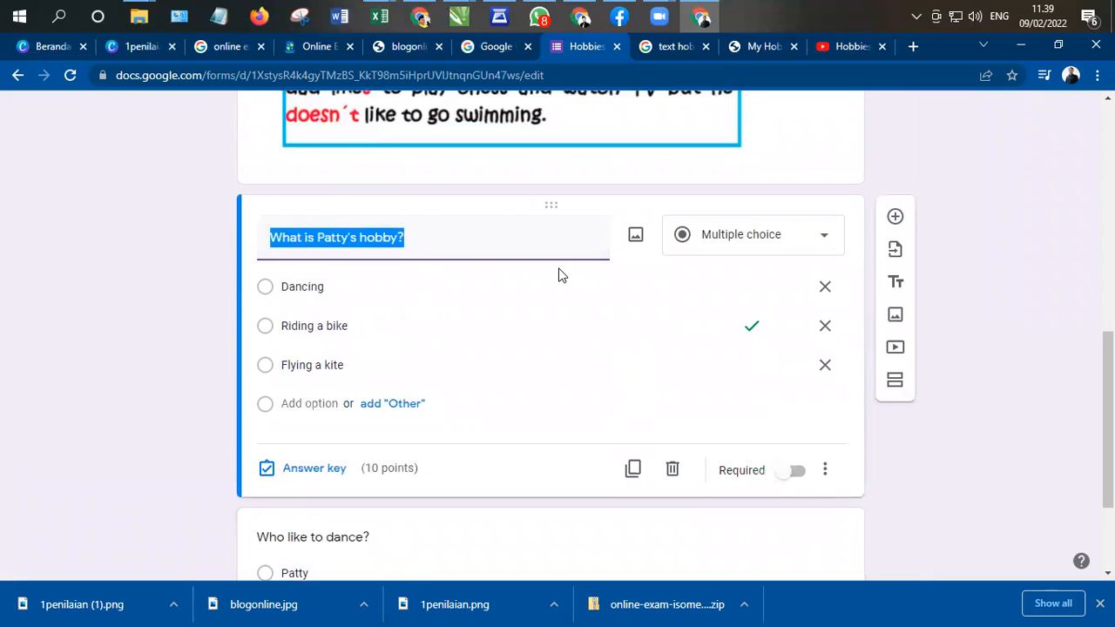
pyautogui.scroll(-2, 445, 405)
pyautogui.scroll(2, 453, 397)
pyautogui.click(827, 237)
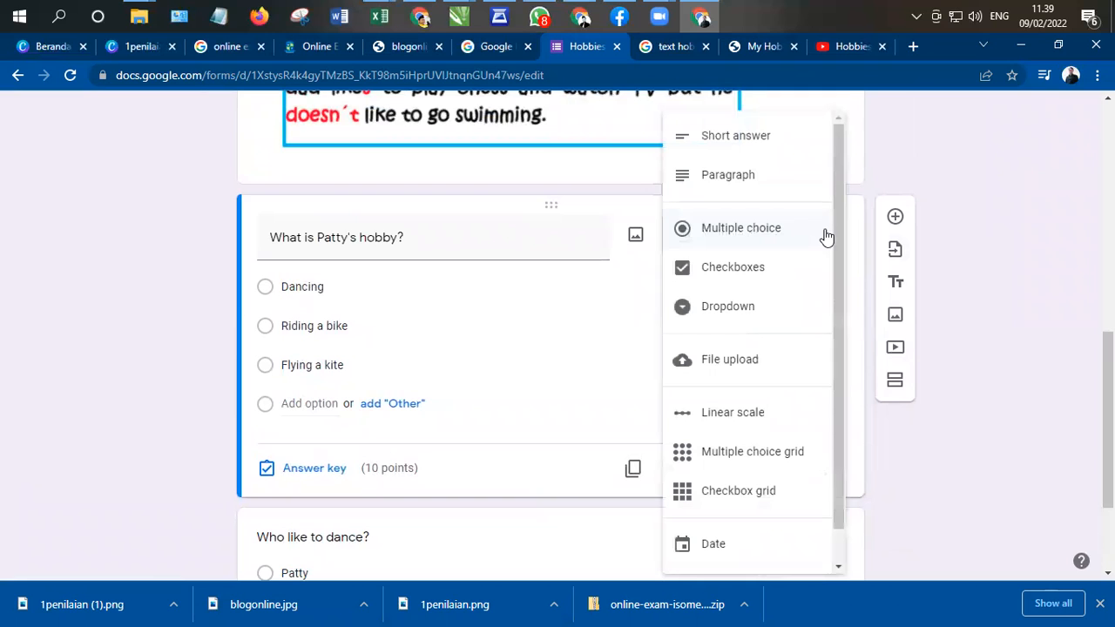
pyautogui.click(745, 271)
# - Reword the checkbox question in the plural as "What are Patty's hobbies?"
pyautogui.tripleClick(450, 238)
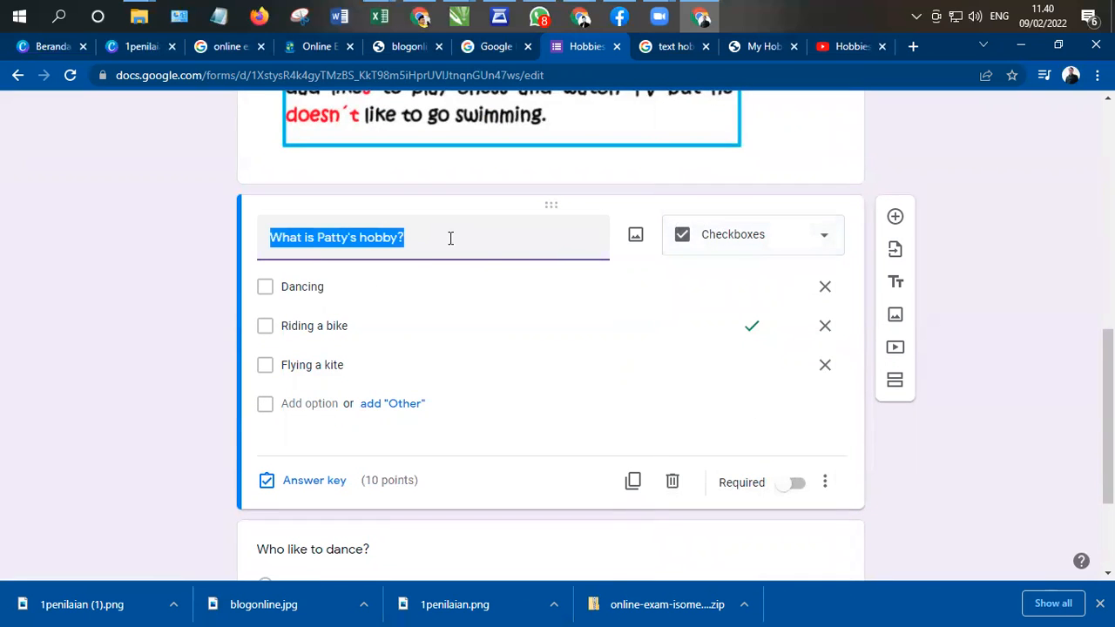
pyautogui.press('Right')
pyautogui.press('Left')
pyautogui.hotkey('shift', 'Right')
pyautogui.hotkey('shift', 'Right')
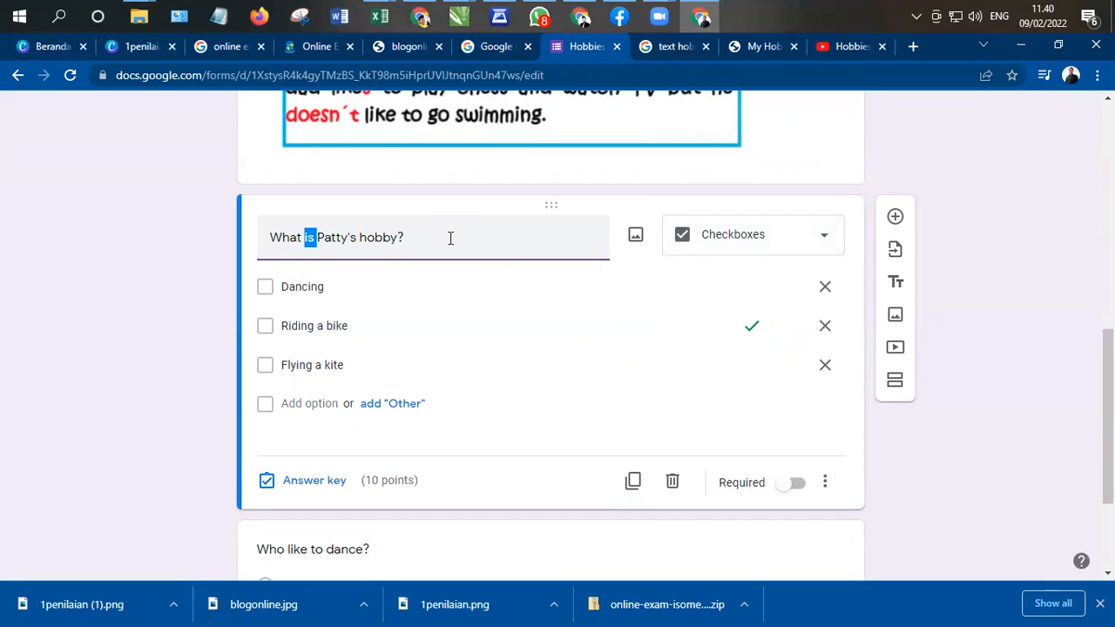
pyautogui.write('are')
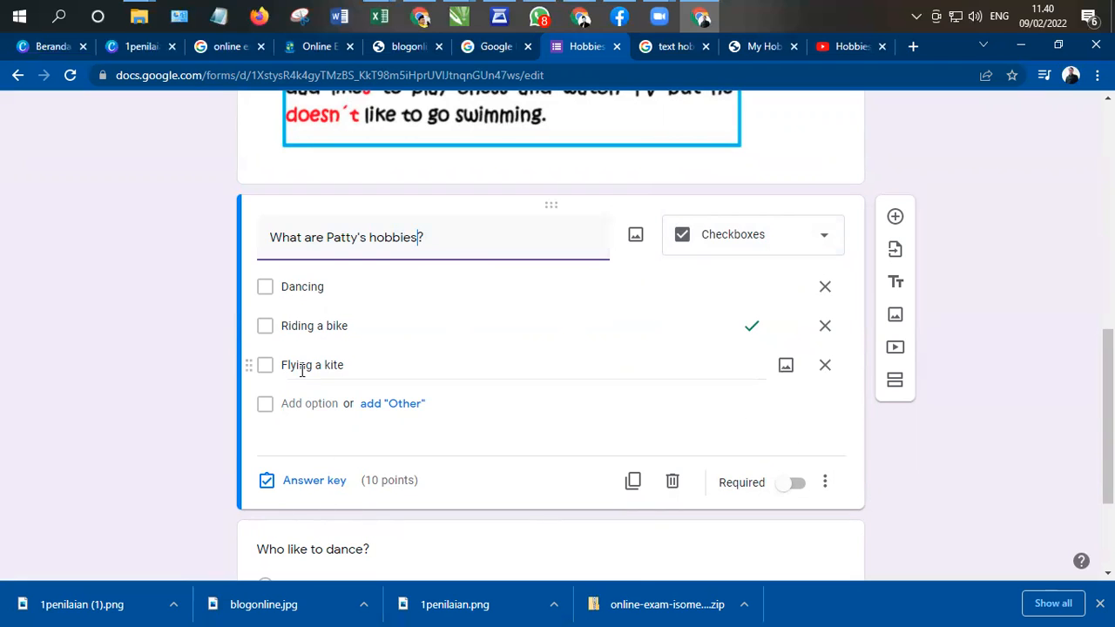
# - Replace the checkbox question's first option with "Ballet" and check it against the passage
pyautogui.click(345, 294)
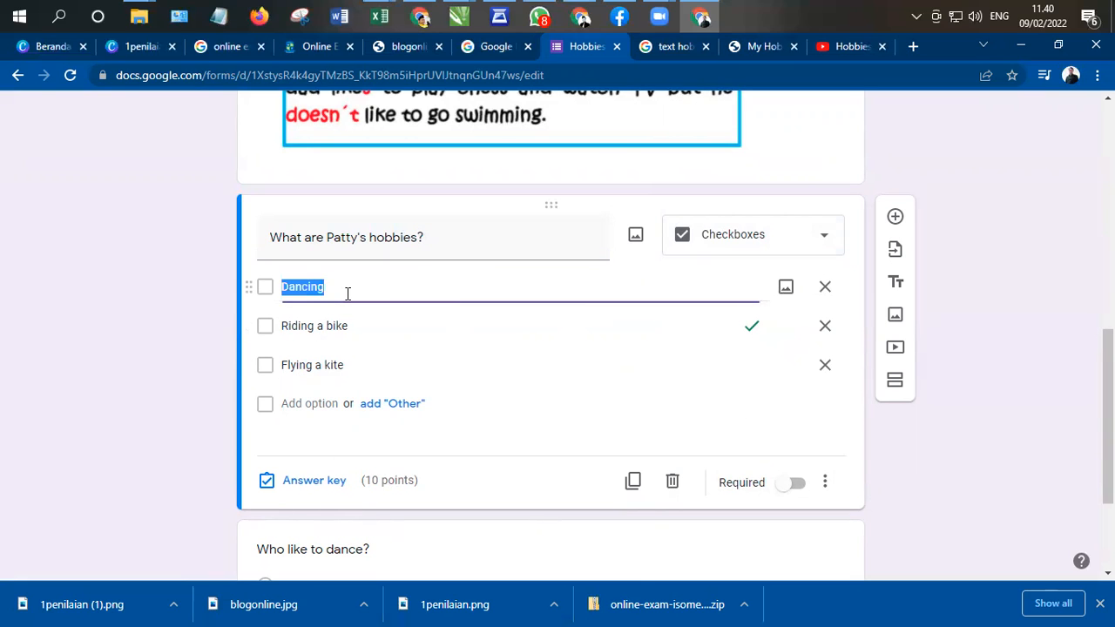
pyautogui.write('B')
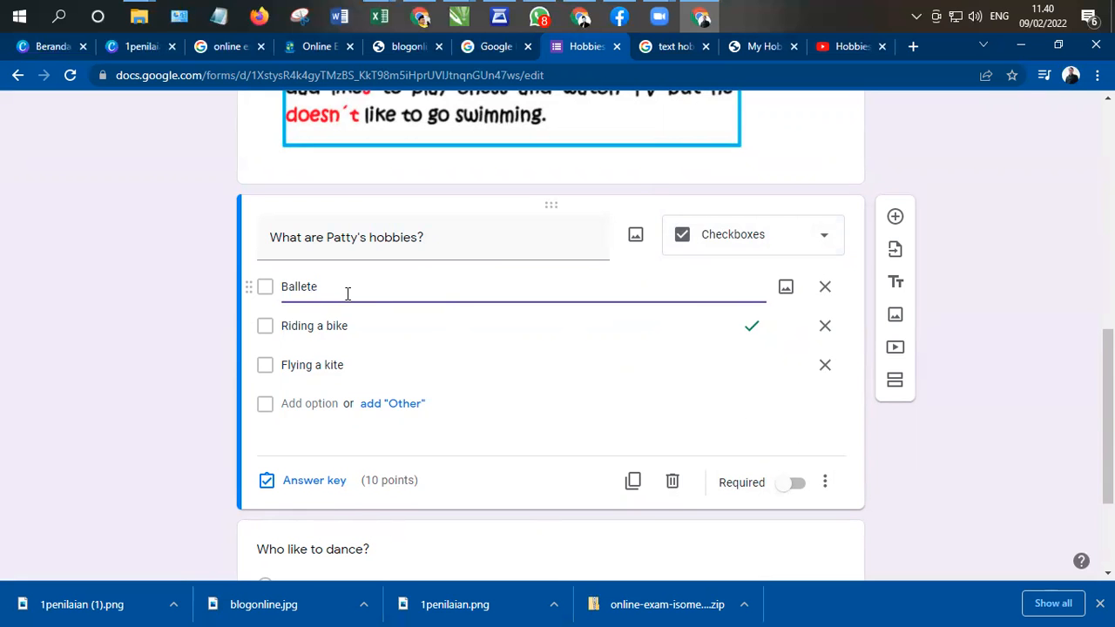
pyautogui.write('allete')
pyautogui.press('BackSpace')
pyautogui.scroll(6, 346, 300)
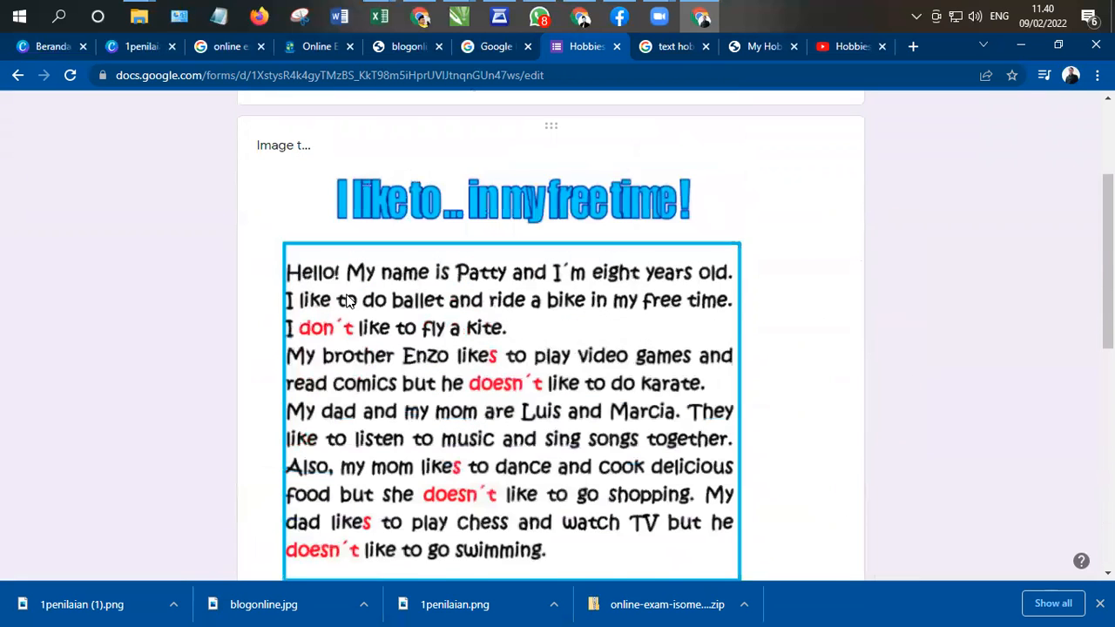
pyautogui.scroll(-5, 346, 301)
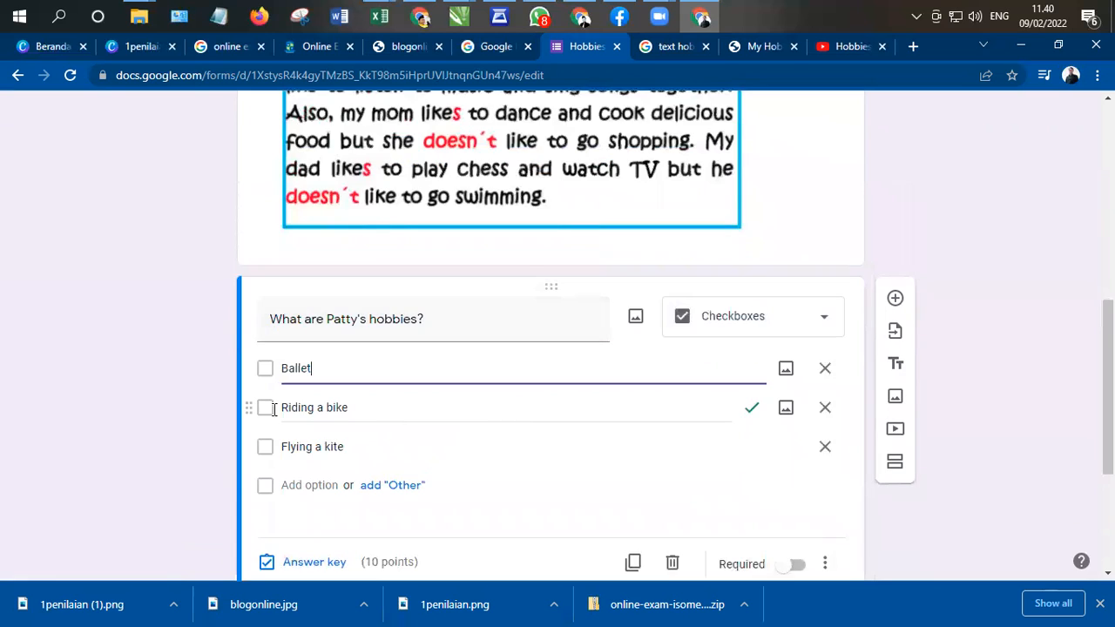
# - Mark "Ballet" as an additional correct answer in the checkbox question's answer key, keeping 10 points
pyautogui.scroll(-2, 448, 485)
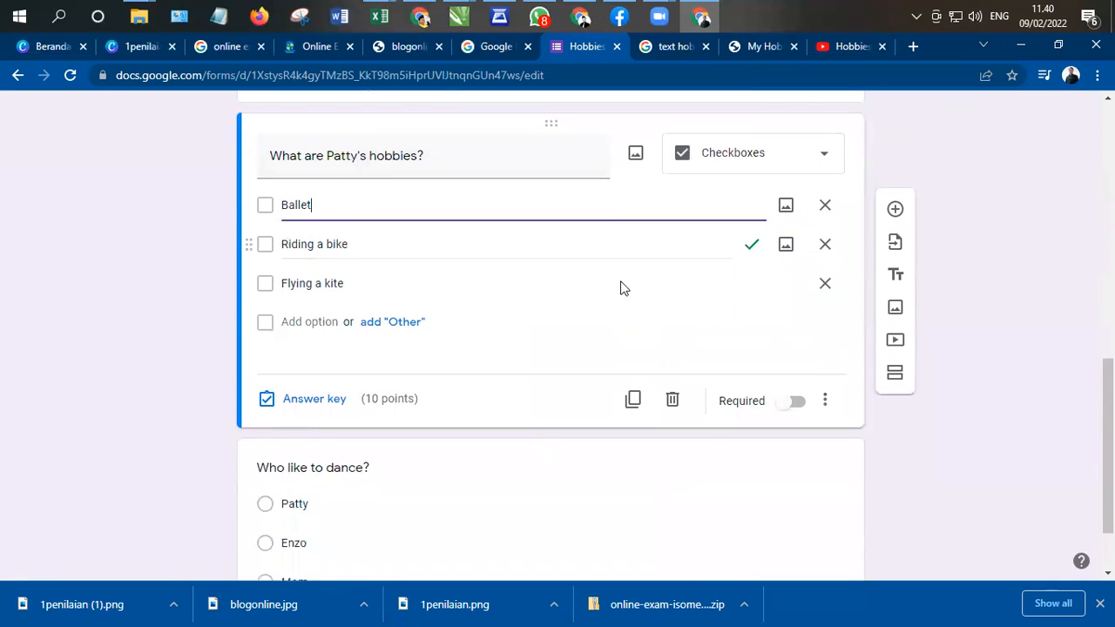
pyautogui.click(303, 403)
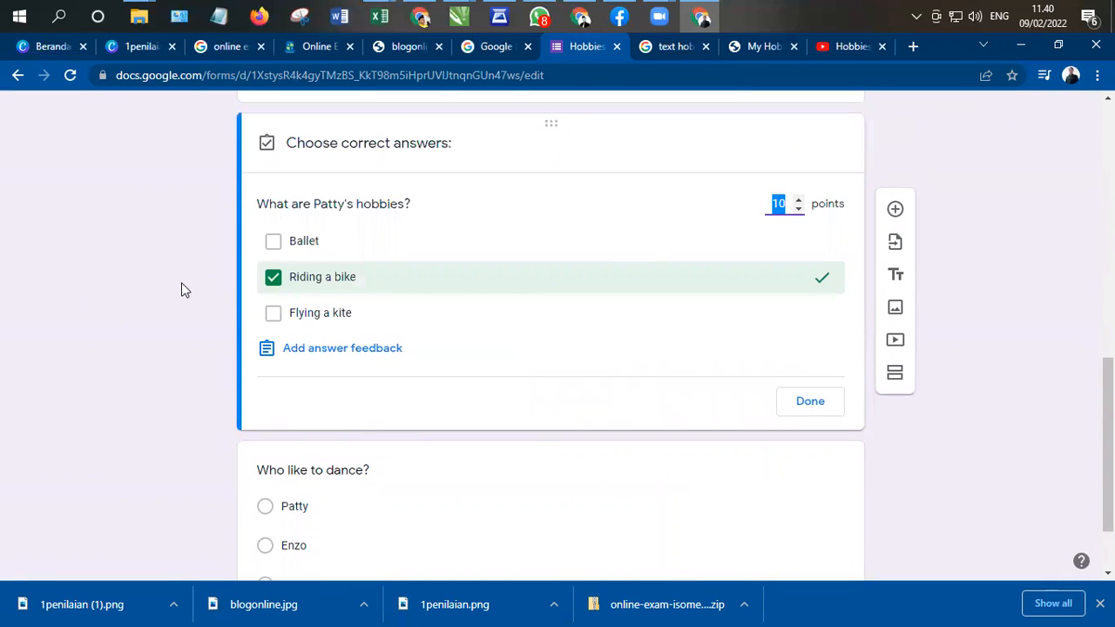
pyautogui.click(270, 244)
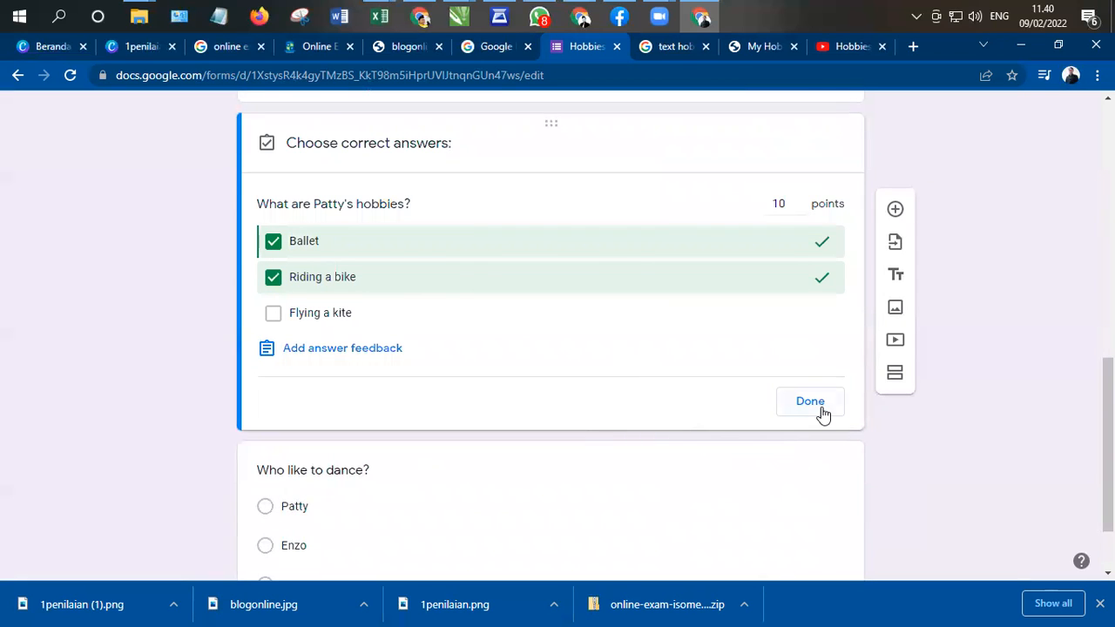
pyautogui.moveTo(789, 204); pyautogui.dragTo(755, 202)
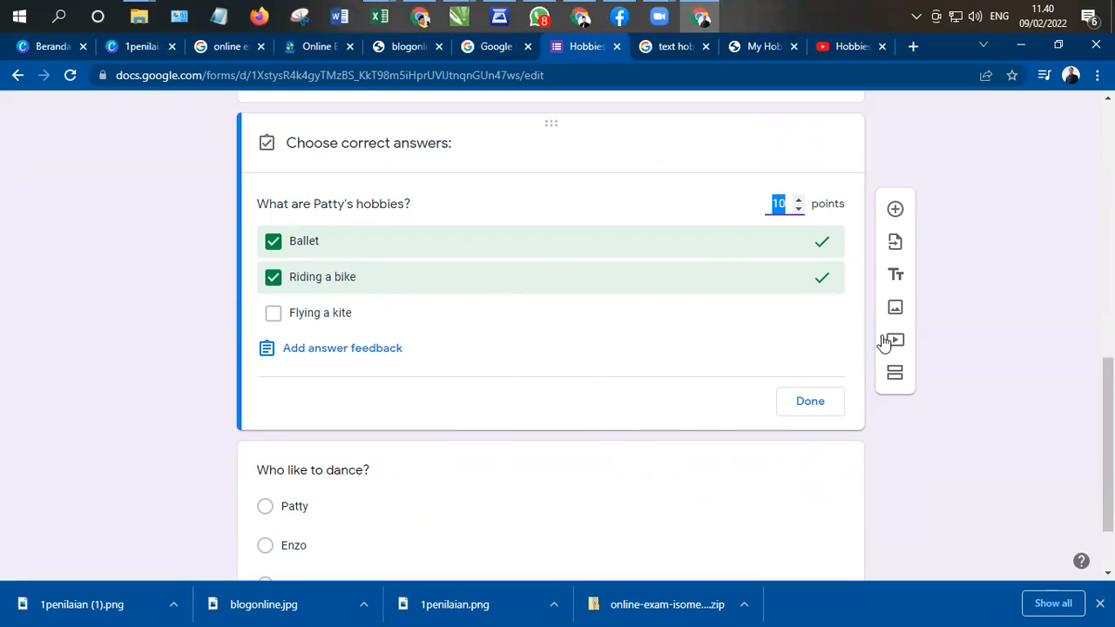
pyautogui.click(796, 403)
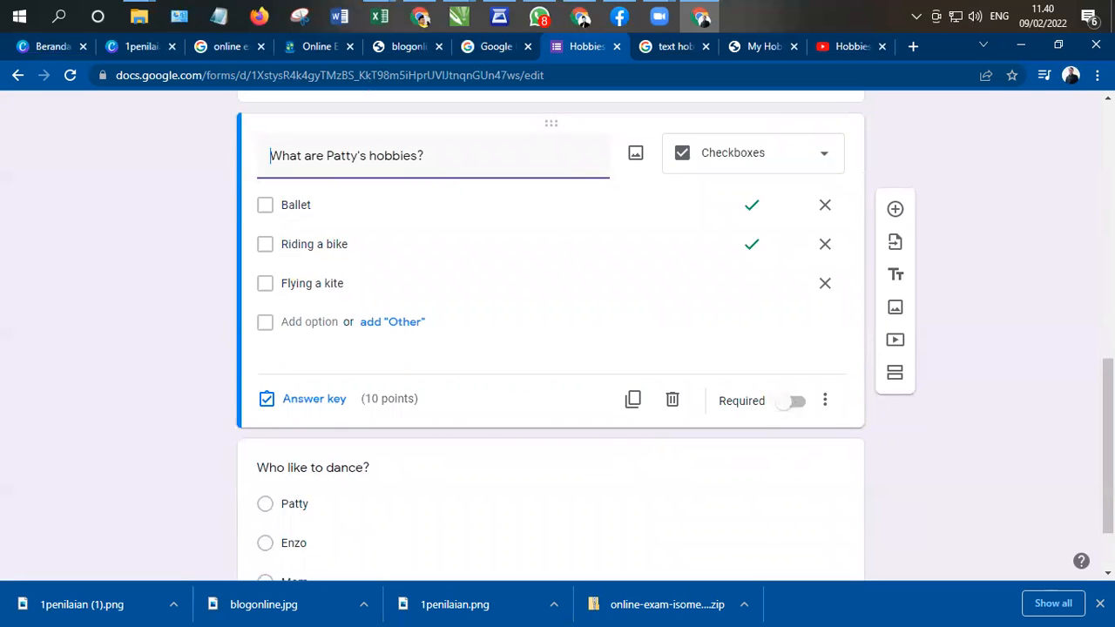
pyautogui.scroll(3, 551, 336)
pyautogui.scroll(-5, 551, 337)
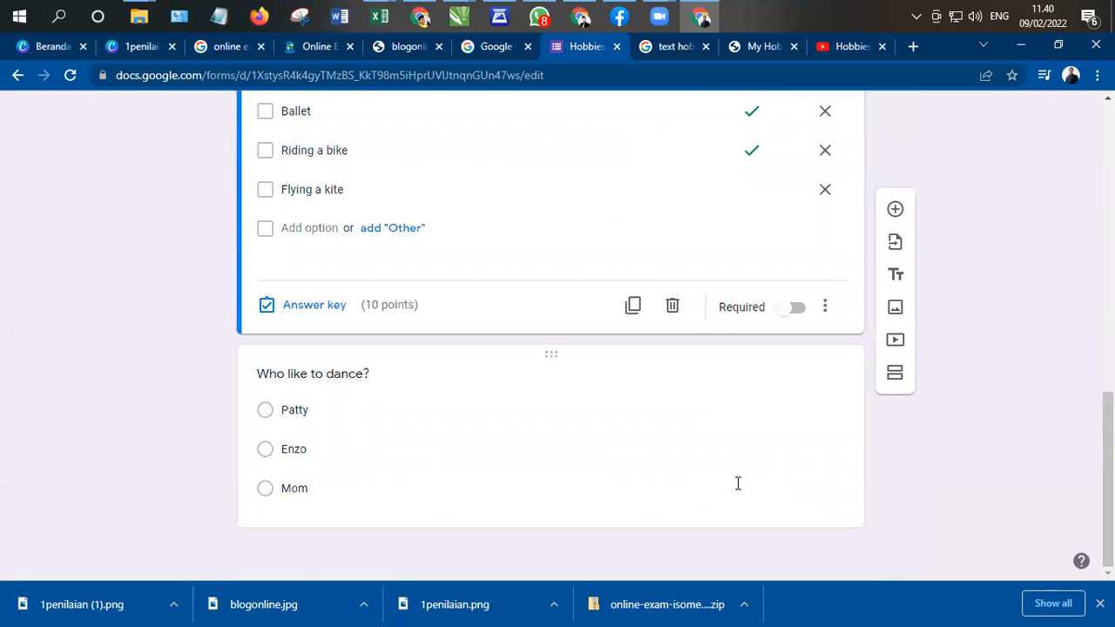
pyautogui.scroll(3, 766, 484)
pyautogui.scroll(-3, 776, 473)
pyautogui.scroll(3, 193, 401)
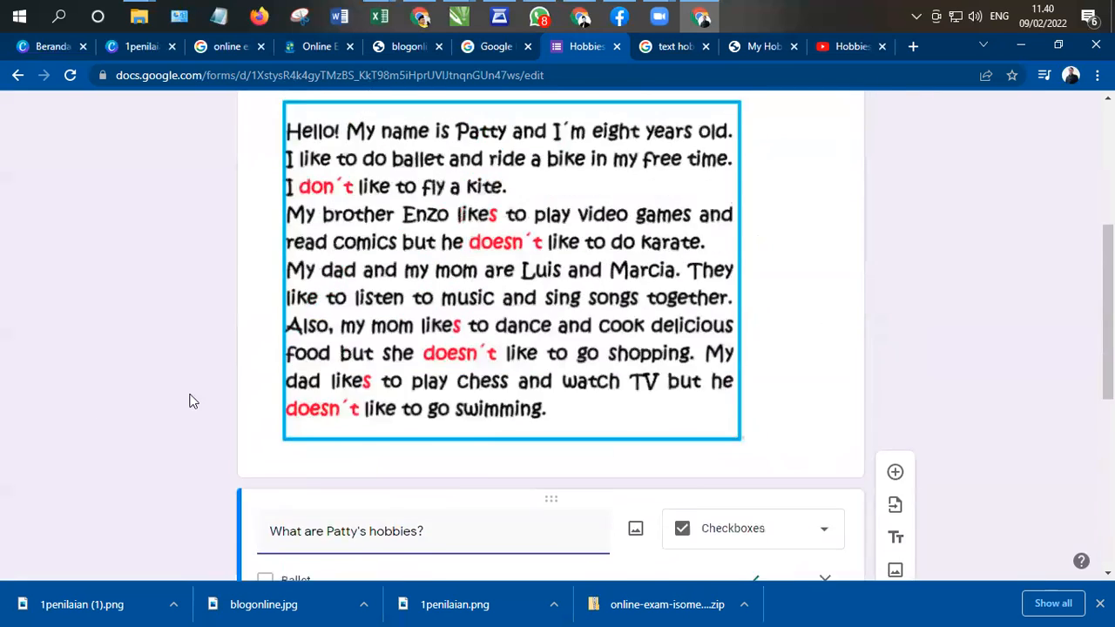
pyautogui.scroll(5, 193, 400)
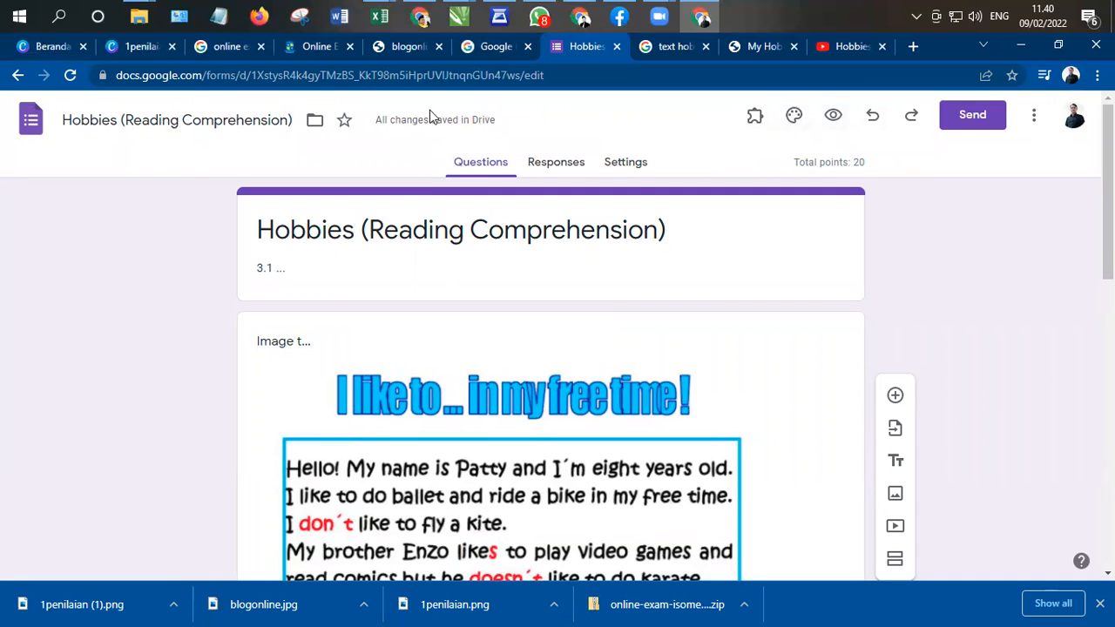
# - Return to the Google Forms home page and create a new blank form
pyautogui.click(27, 126)
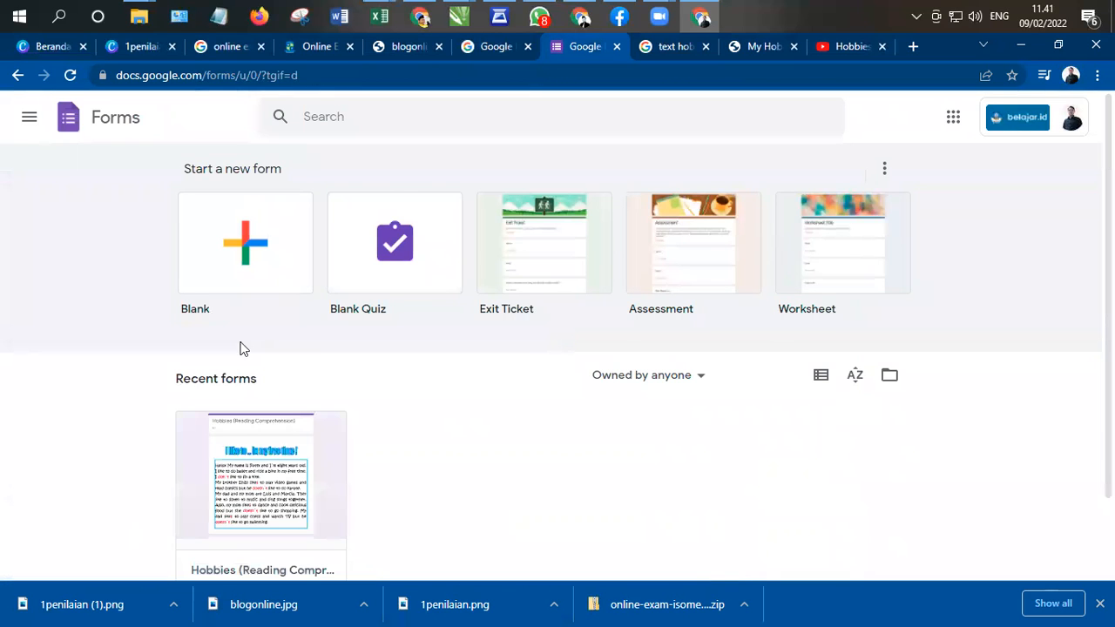
pyautogui.scroll(-1, 287, 366)
pyautogui.scroll(1, 341, 288)
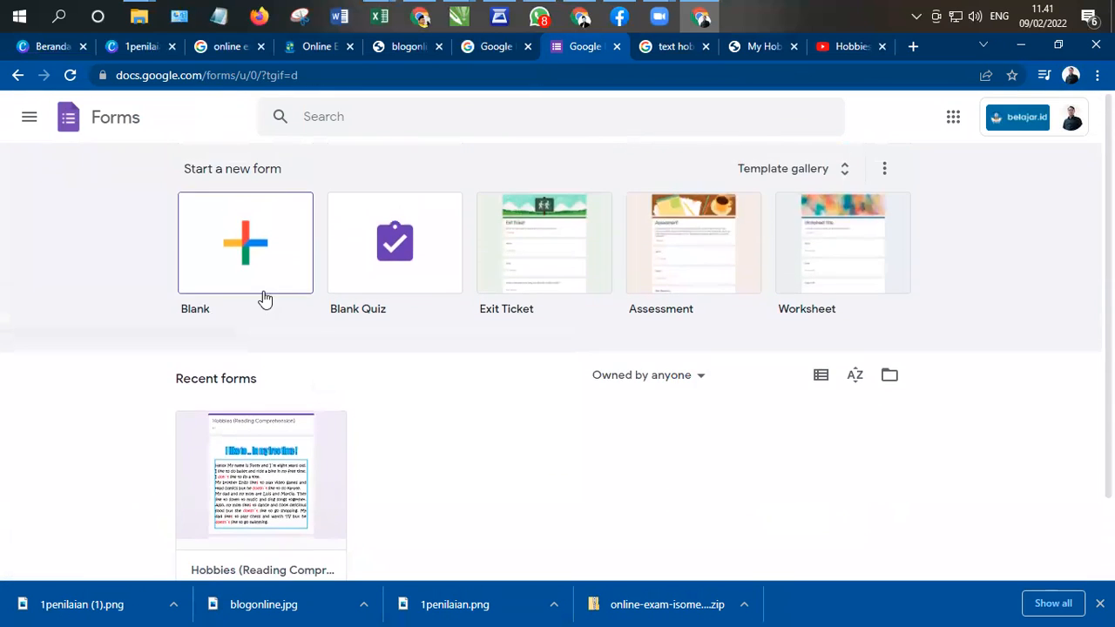
pyautogui.click(250, 262)
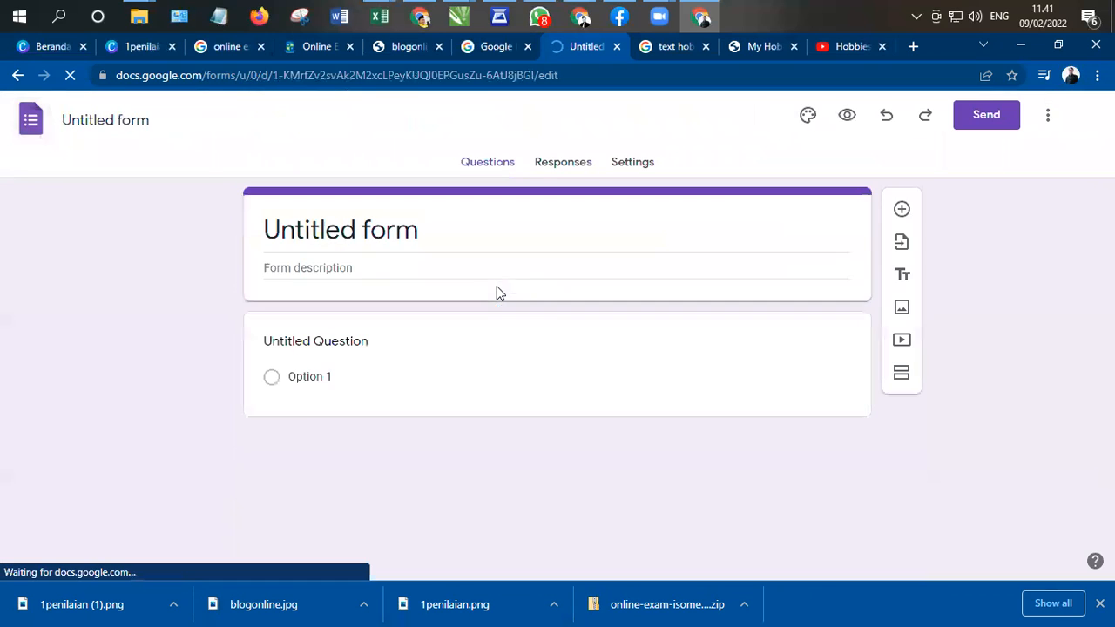
# - Replace the untitled form's title with "Hobbies (Listening Test)"
pyautogui.click(397, 230)
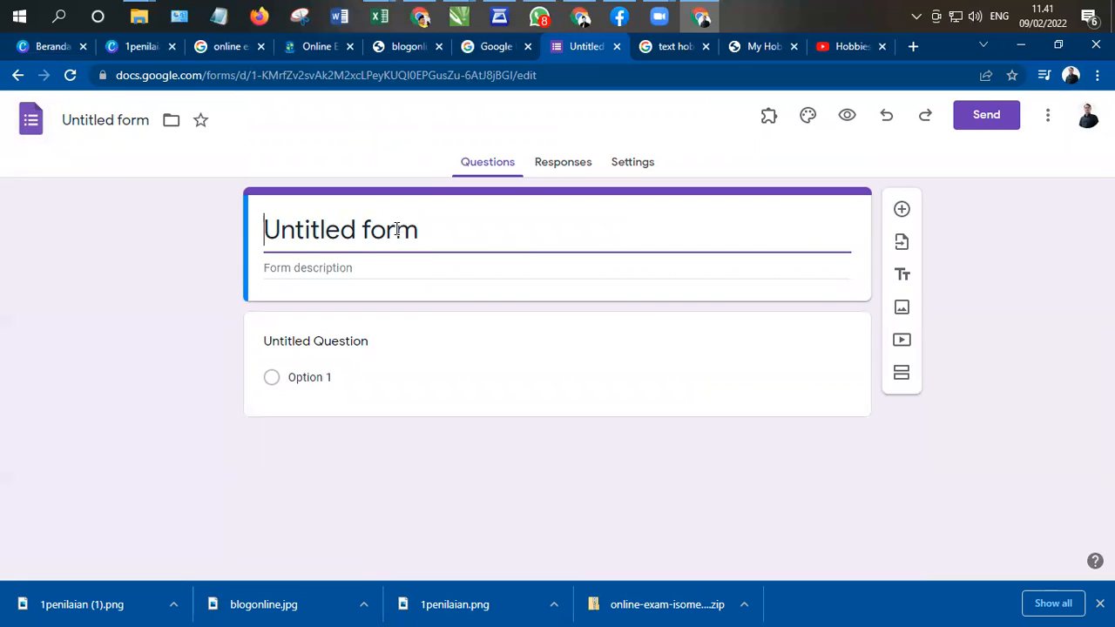
pyautogui.tripleClick(397, 230)
pyautogui.write('Hobb')
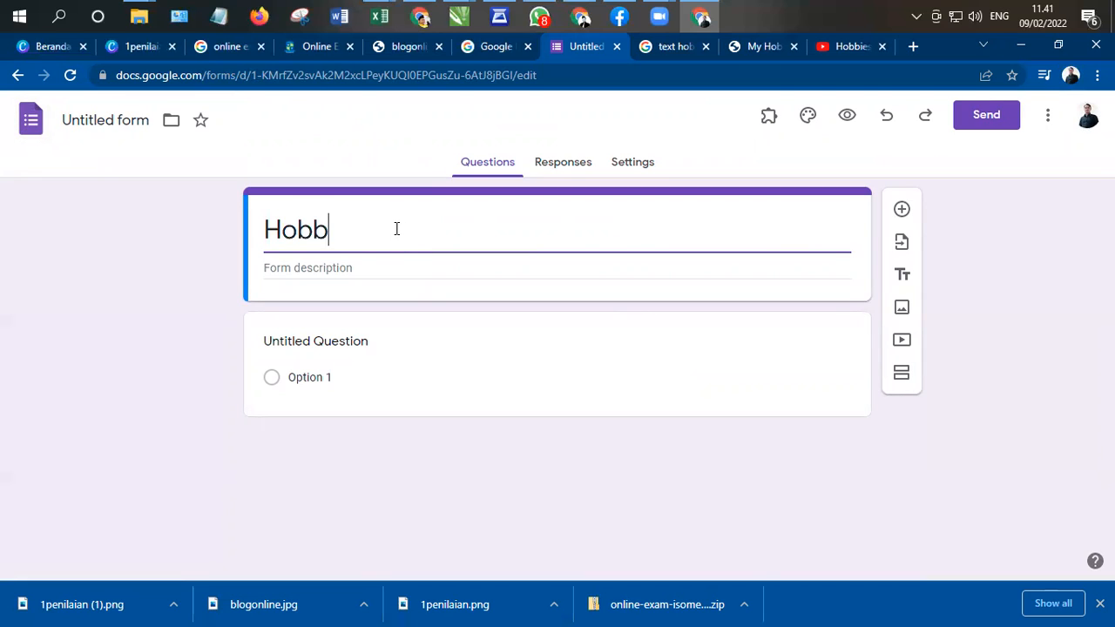
pyautogui.write('ies (')
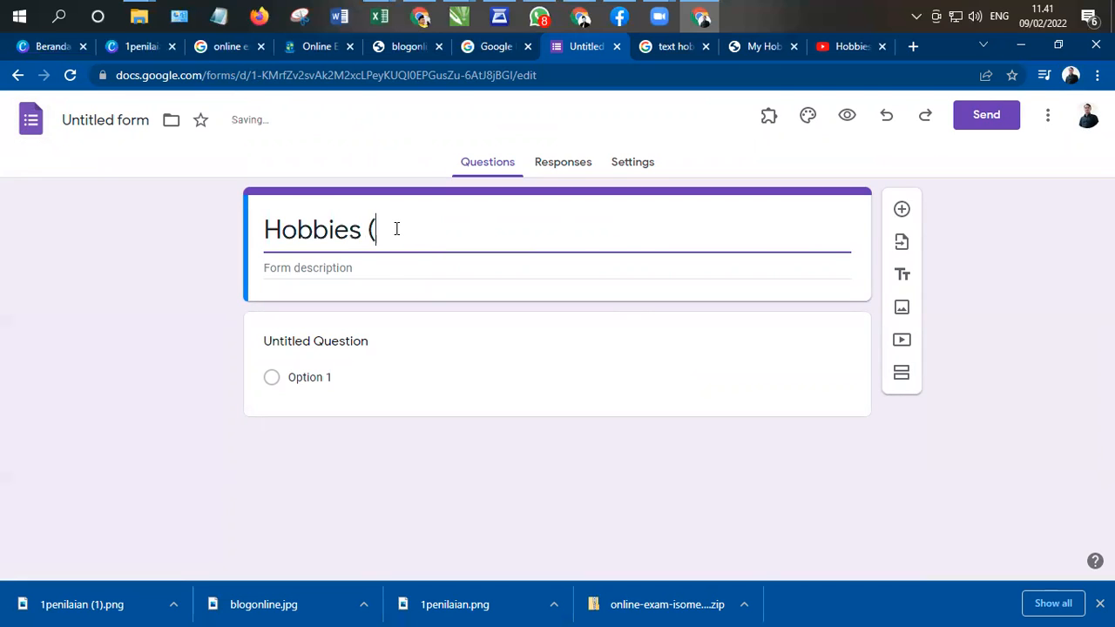
pyautogui.write('Listening Test)')
# - Enter "KD 3.2" as the form description and name the form file "Hobbies (Listening Test)" to match its title
pyautogui.click(286, 269)
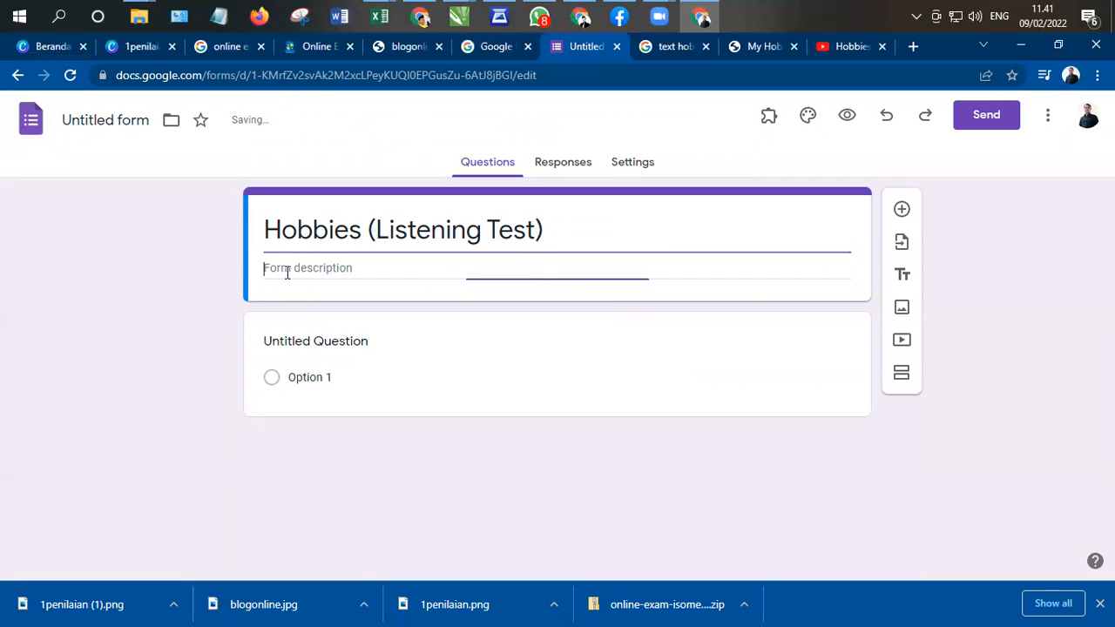
pyautogui.write('KD 3.2')
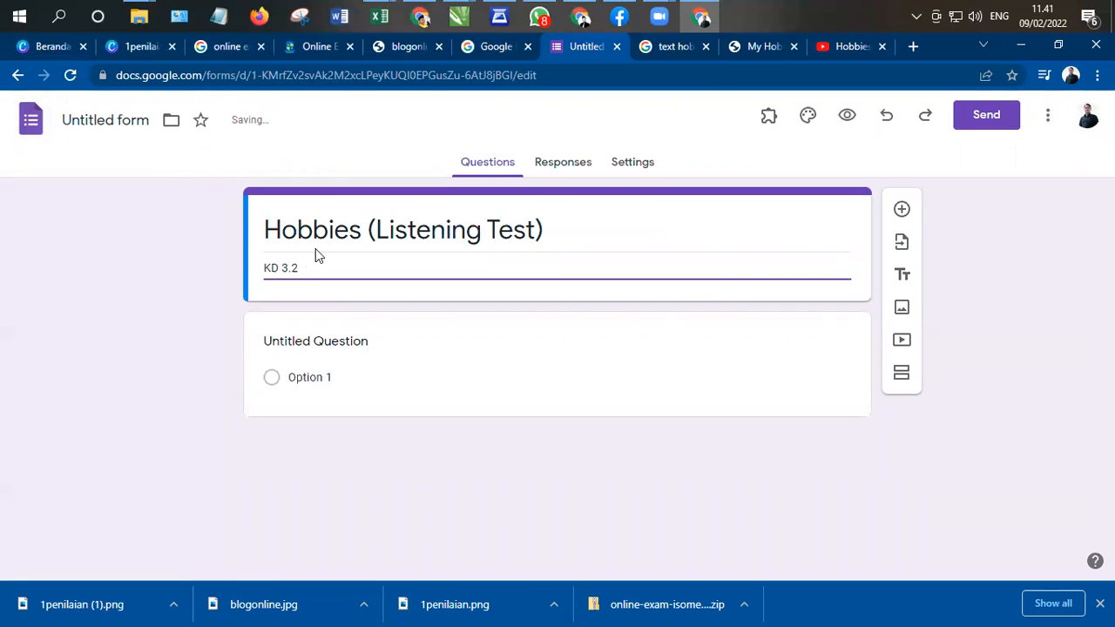
pyautogui.click(122, 120)
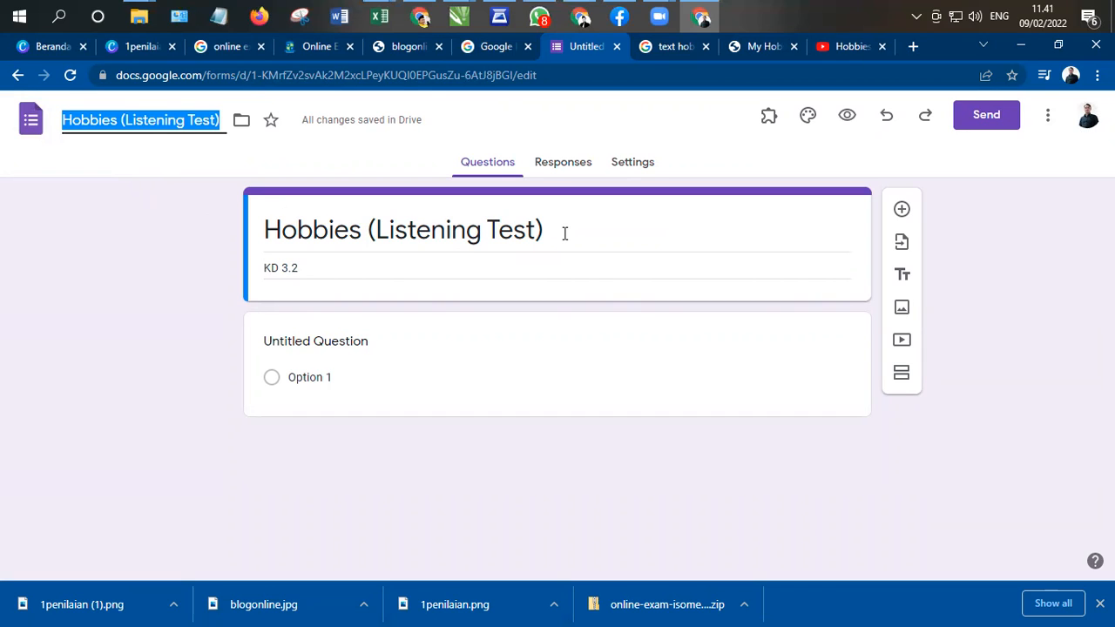
# - Make the form a quiz in its settings and review the grade release, respondent and point value options
pyautogui.click(625, 165)
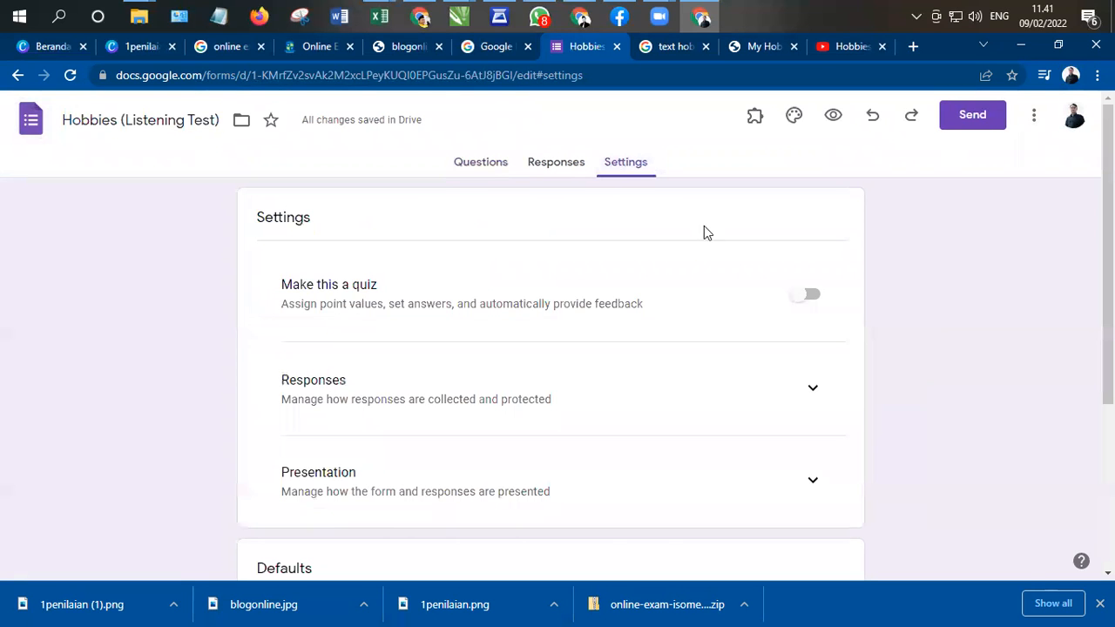
pyautogui.click(806, 295)
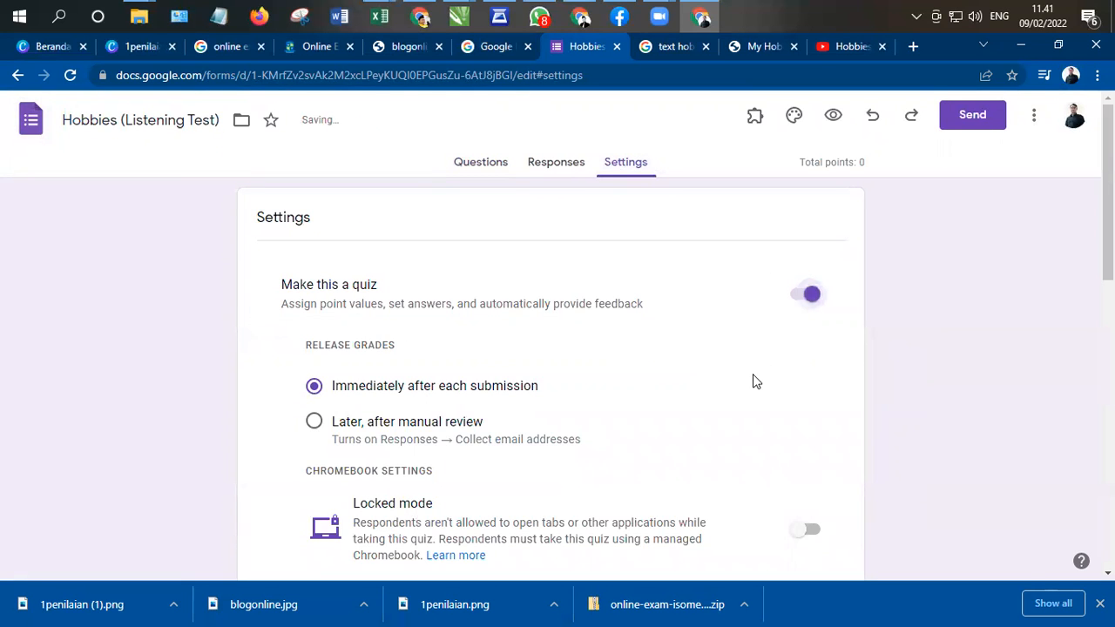
pyautogui.scroll(-3, 754, 378)
pyautogui.scroll(2, 381, 288)
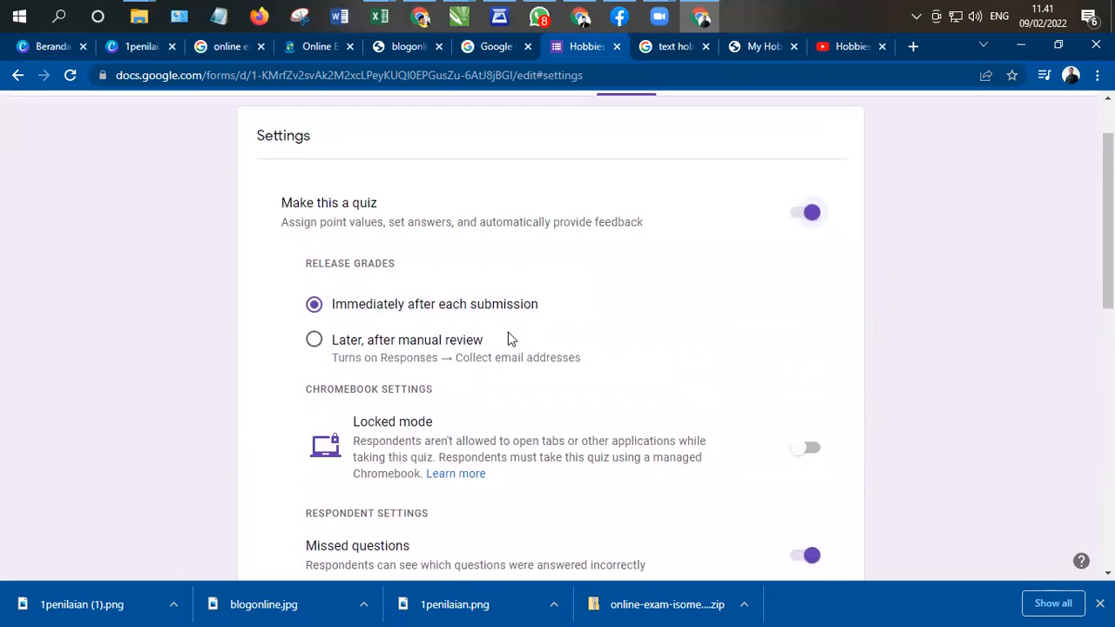
pyautogui.scroll(-2, 291, 410)
pyautogui.scroll(-2, 808, 409)
pyautogui.scroll(-2, 595, 455)
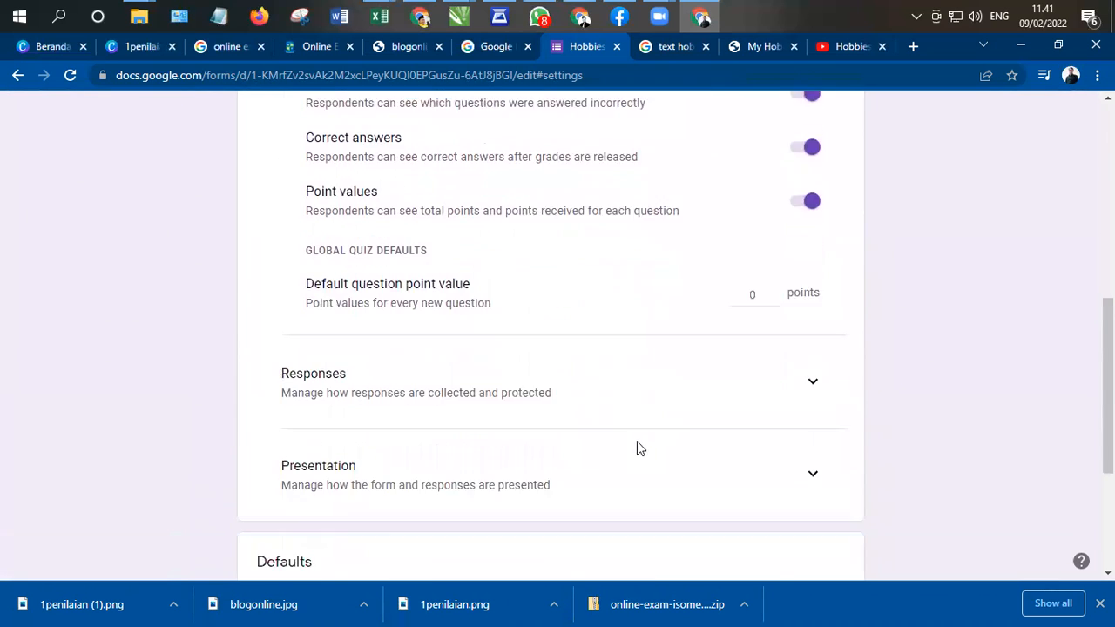
# - In the response settings, limit respondents to 1 response and turn off the restriction to the organization's users
pyautogui.click(813, 359)
pyautogui.scroll(-3, 833, 438)
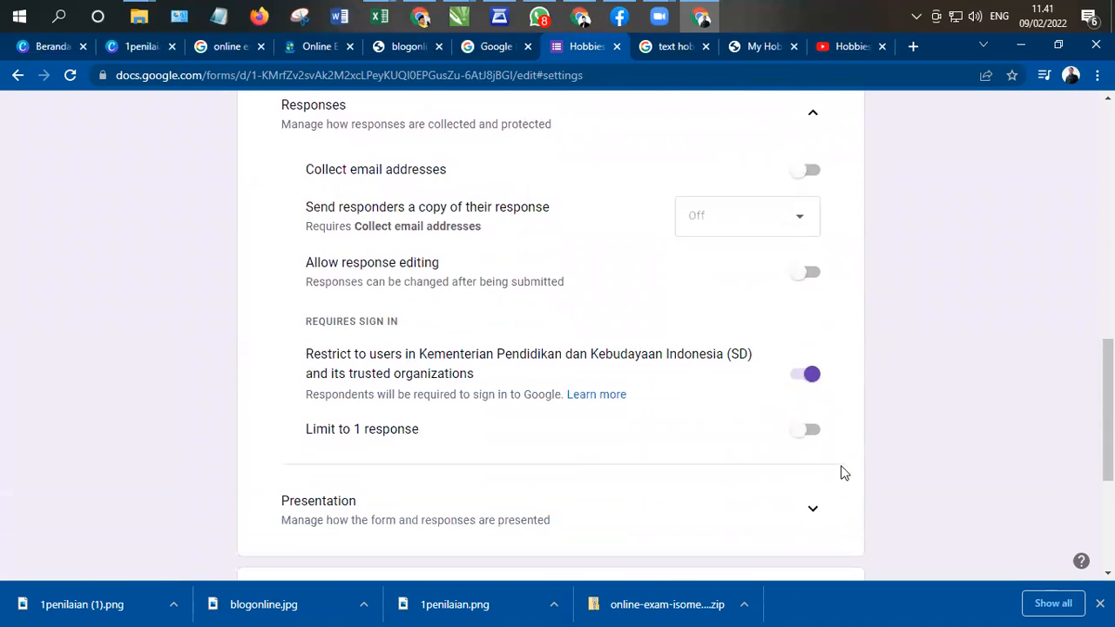
pyautogui.click(803, 427)
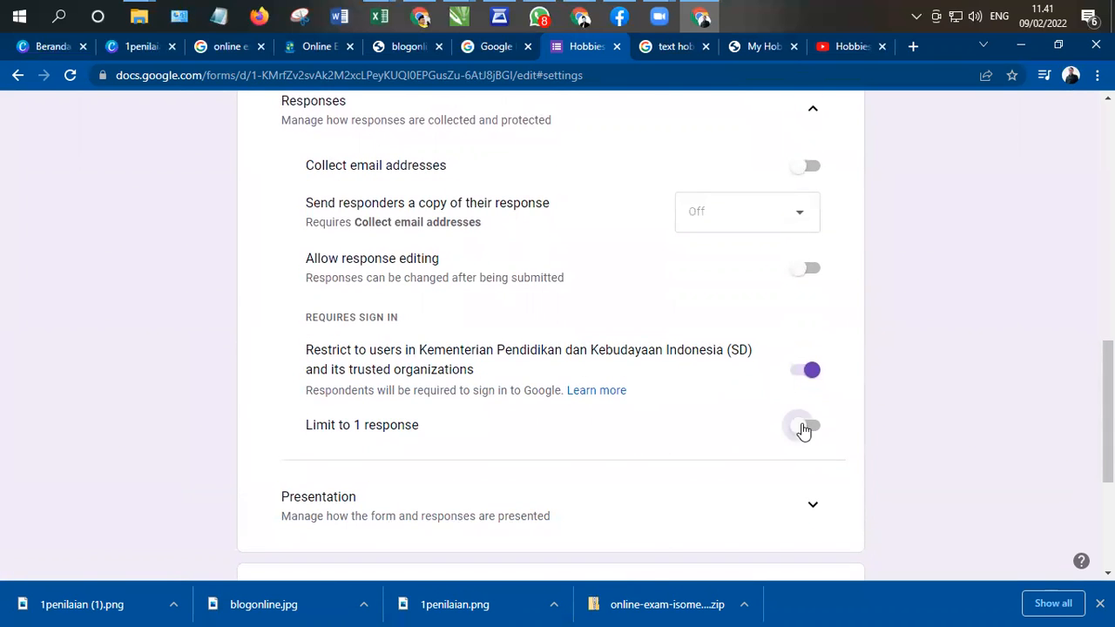
pyautogui.click(821, 374)
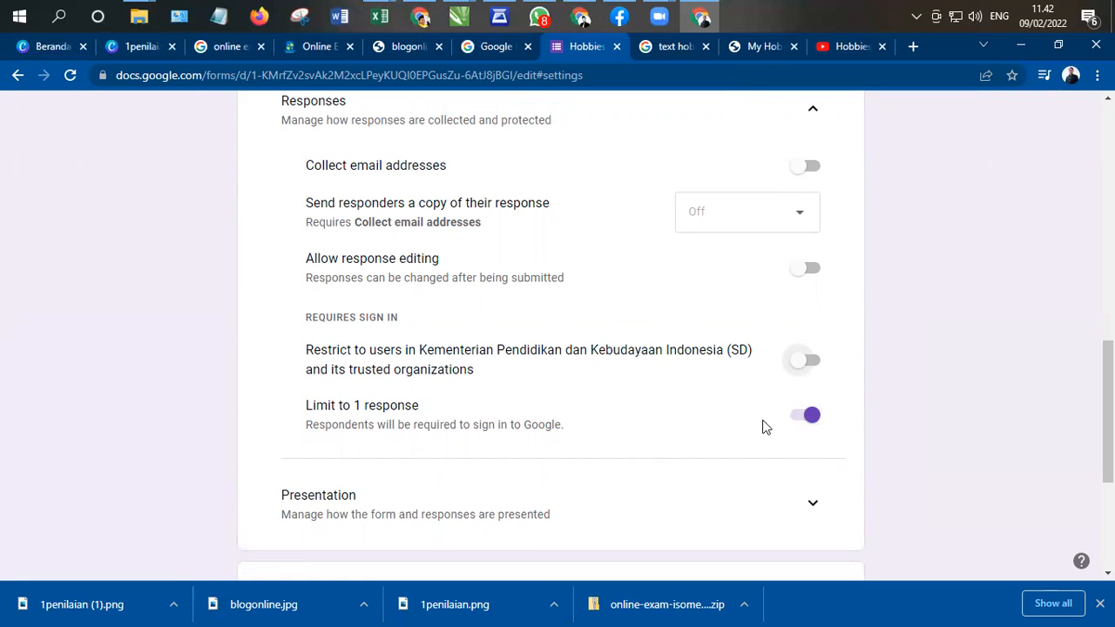
pyautogui.scroll(-3, 761, 418)
pyautogui.scroll(10, 761, 418)
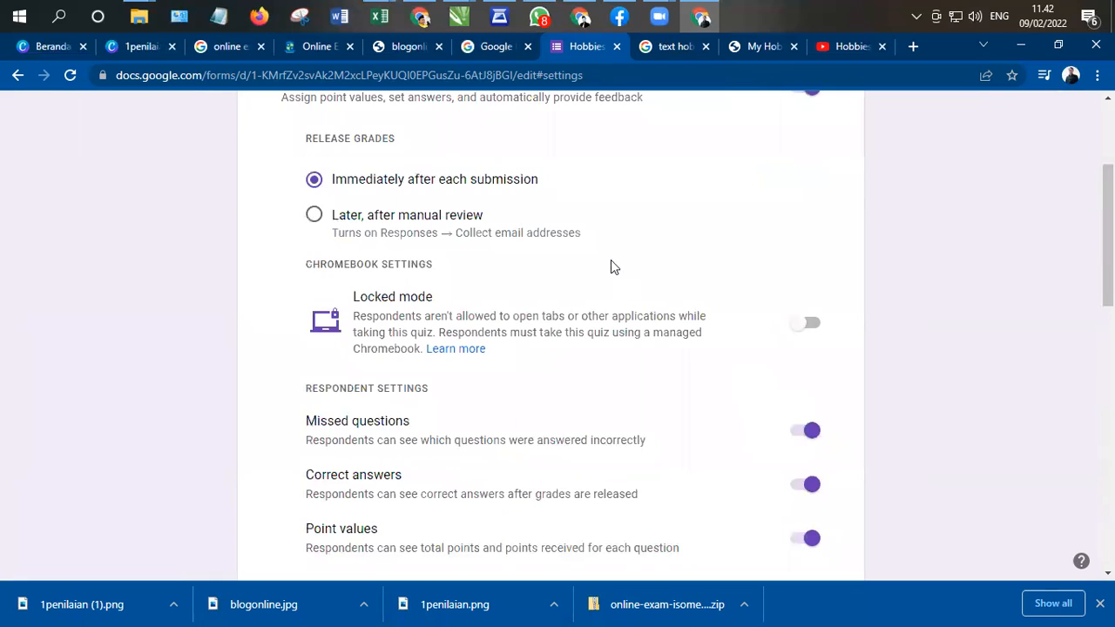
pyautogui.scroll(3, 611, 266)
# - Start adding a video to the form's questions and copy the share link of YouTube's "Hobbies | Talking about Interests | Natural English"
pyautogui.click(473, 171)
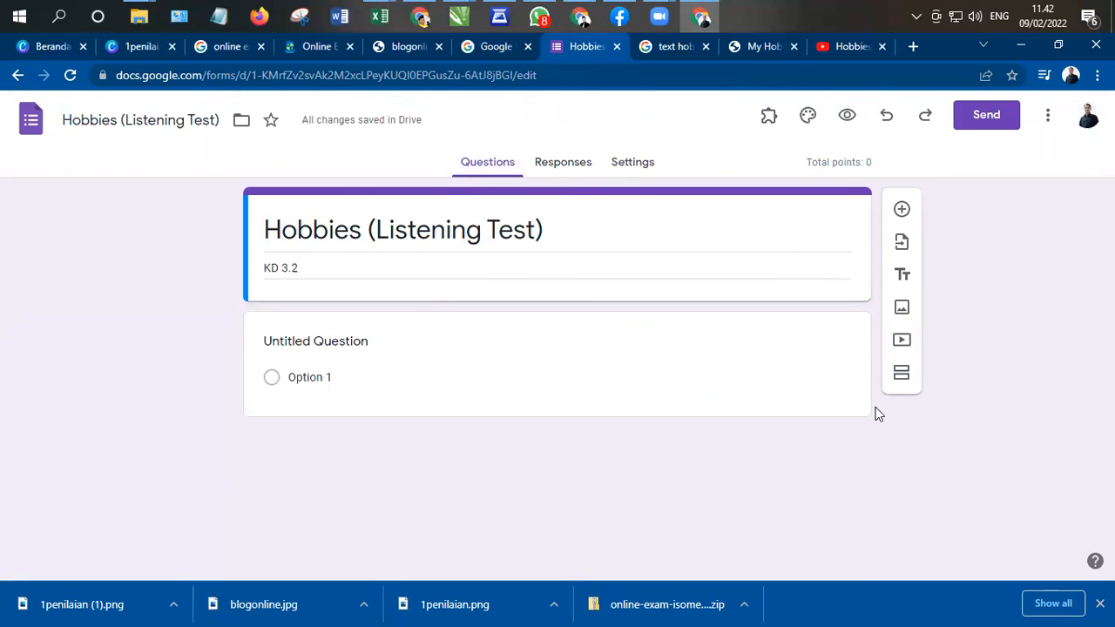
pyautogui.click(899, 342)
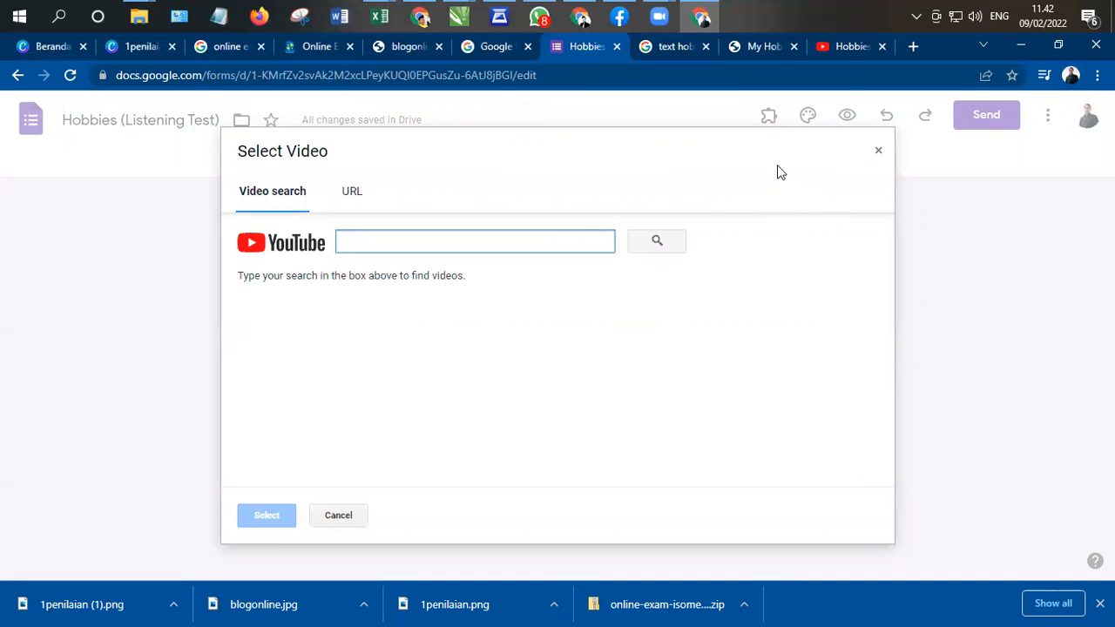
pyautogui.click(839, 47)
pyautogui.scroll(-1, 409, 479)
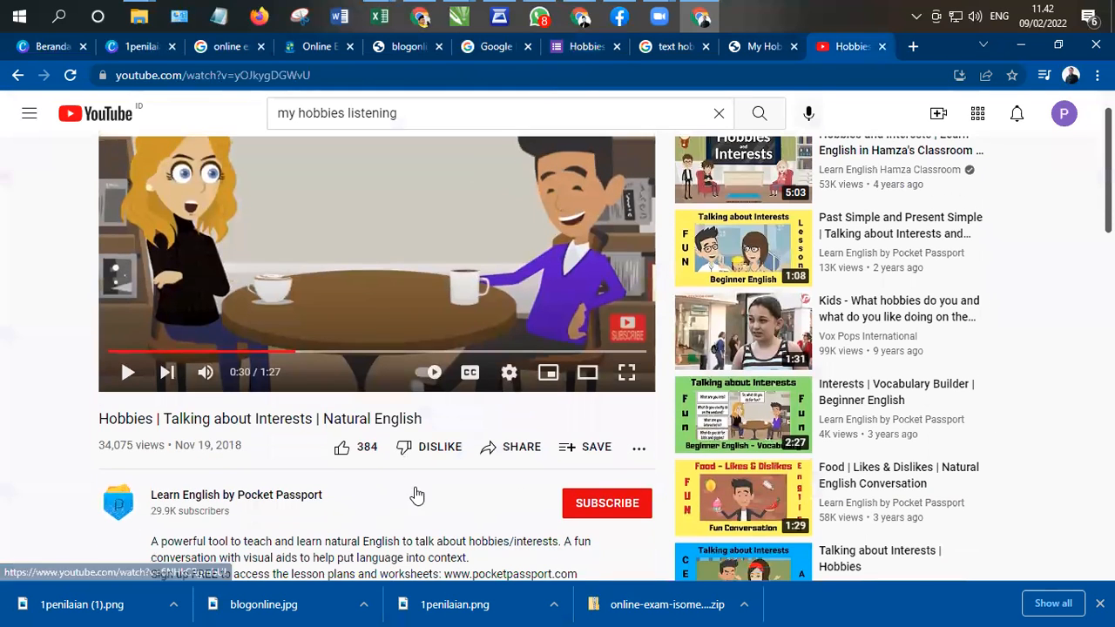
pyautogui.click(512, 443)
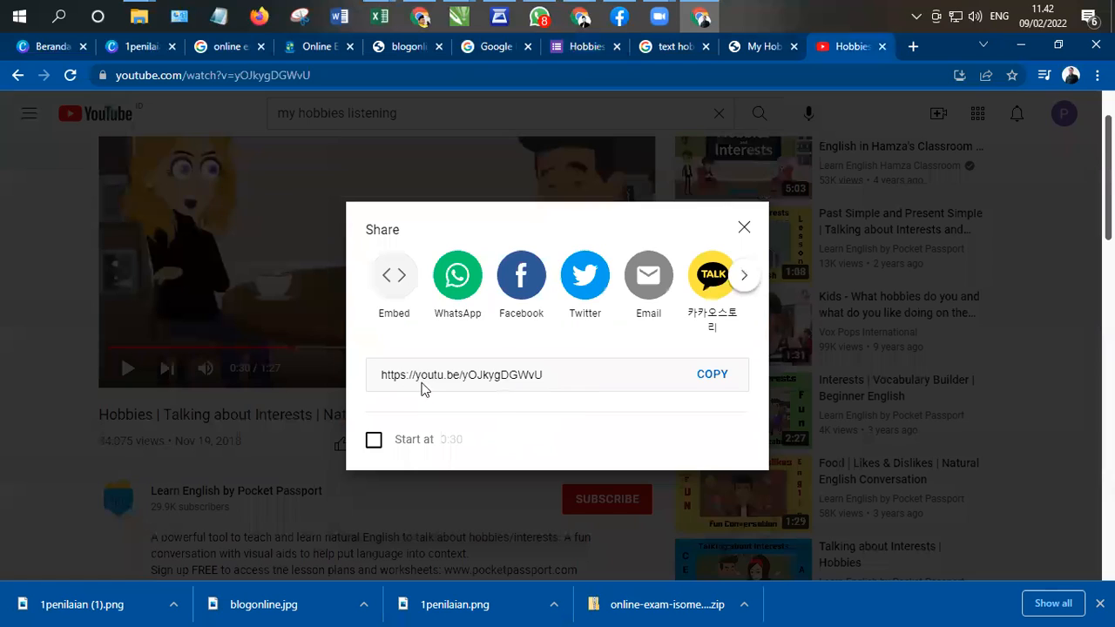
pyautogui.click(720, 381)
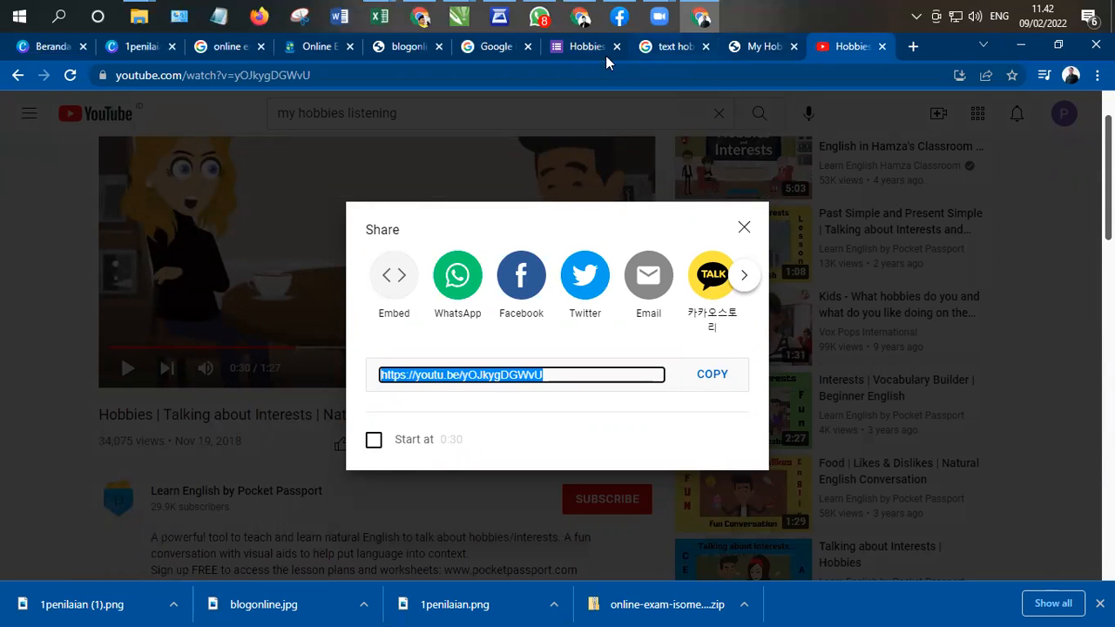
# - Find the YouTube video in the form's video search using the copied link and insert it into the form
pyautogui.click(565, 52)
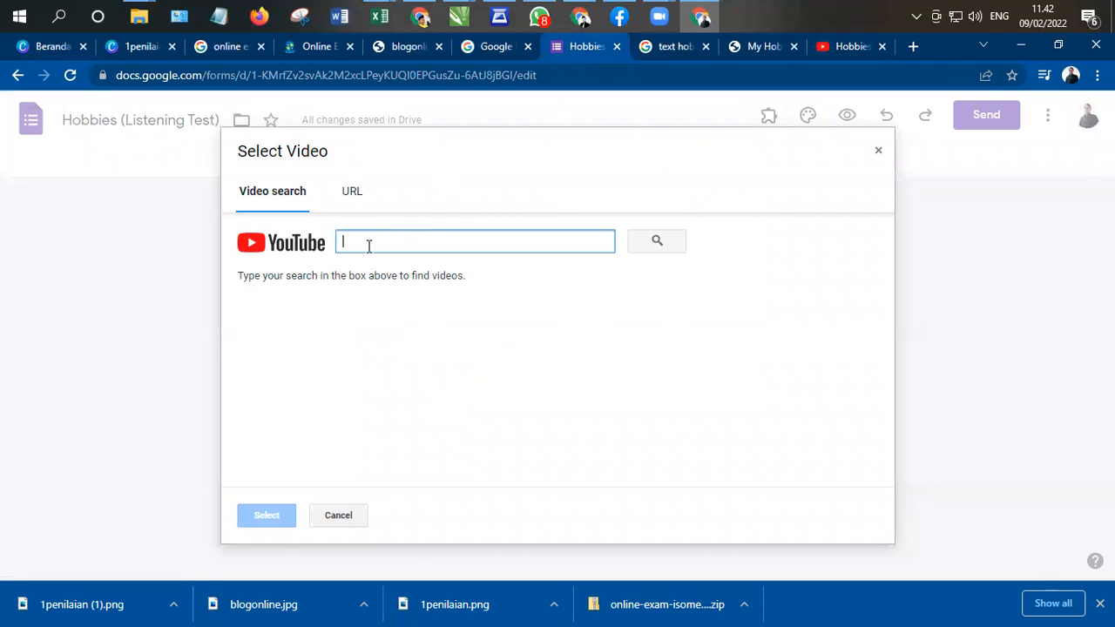
pyautogui.hotkey('ctrl', 'v')
pyautogui.click(645, 244)
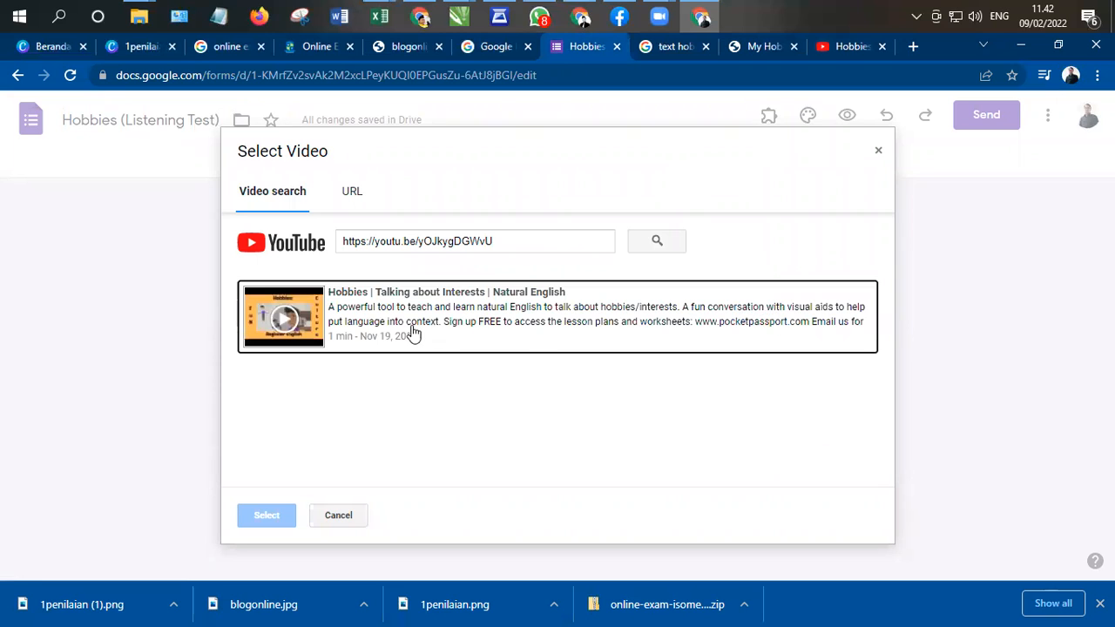
pyautogui.click(418, 323)
pyautogui.click(277, 514)
# - Title the inserted video "Listen Carefully to Answer Following Questions"
pyautogui.scroll(-1, 697, 399)
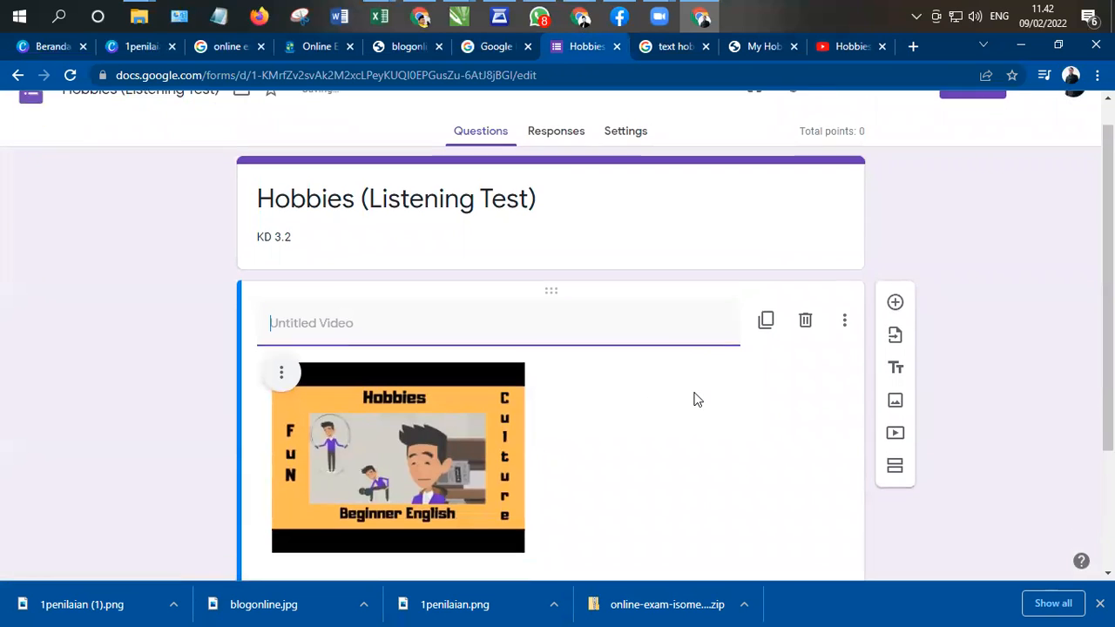
pyautogui.write('ist')
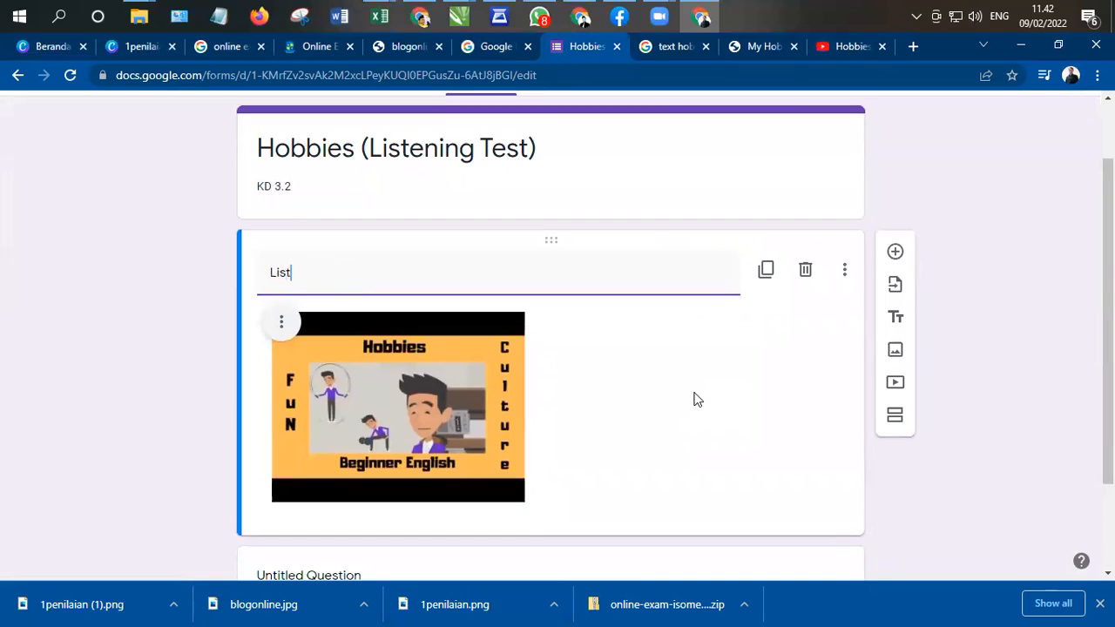
pyautogui.write('en Carefully to ans')
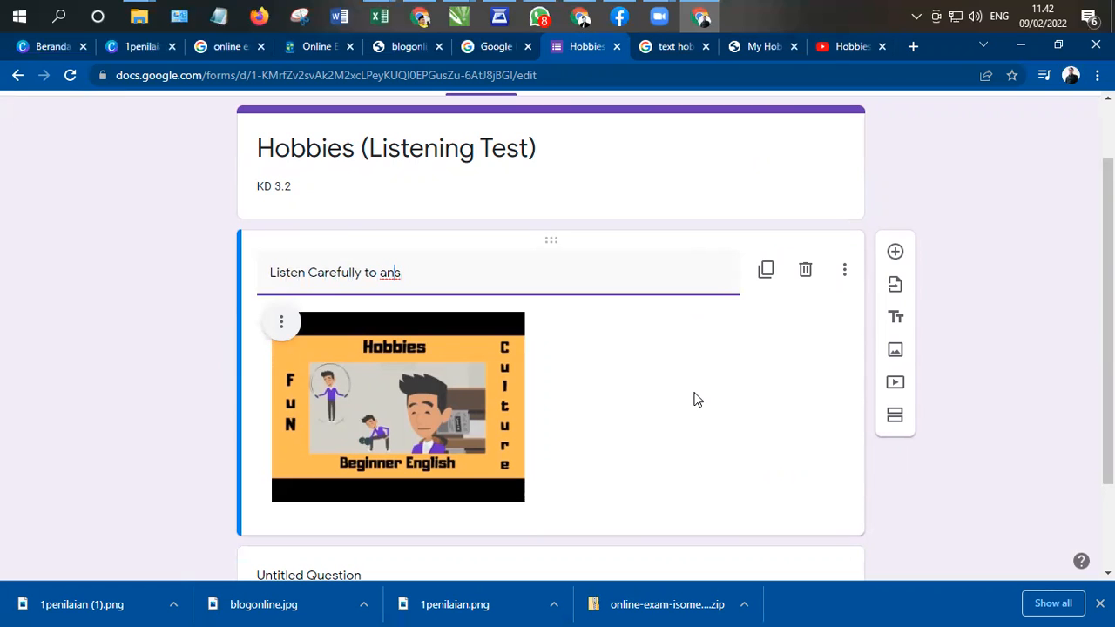
pyautogui.press('BackSpace')
pyautogui.write('As')
pyautogui.press('Delete')
pyautogui.press('BackSpace')
pyautogui.write('n')
pyautogui.write('wer tFollowing ')
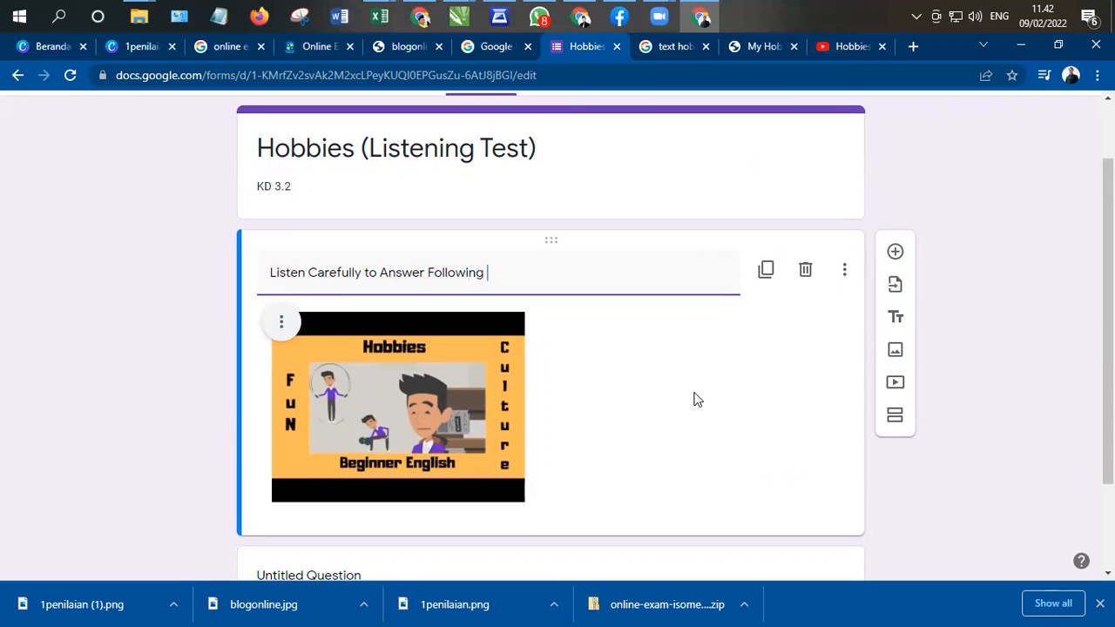
pyautogui.write('Questions')
pyautogui.click(166, 411)
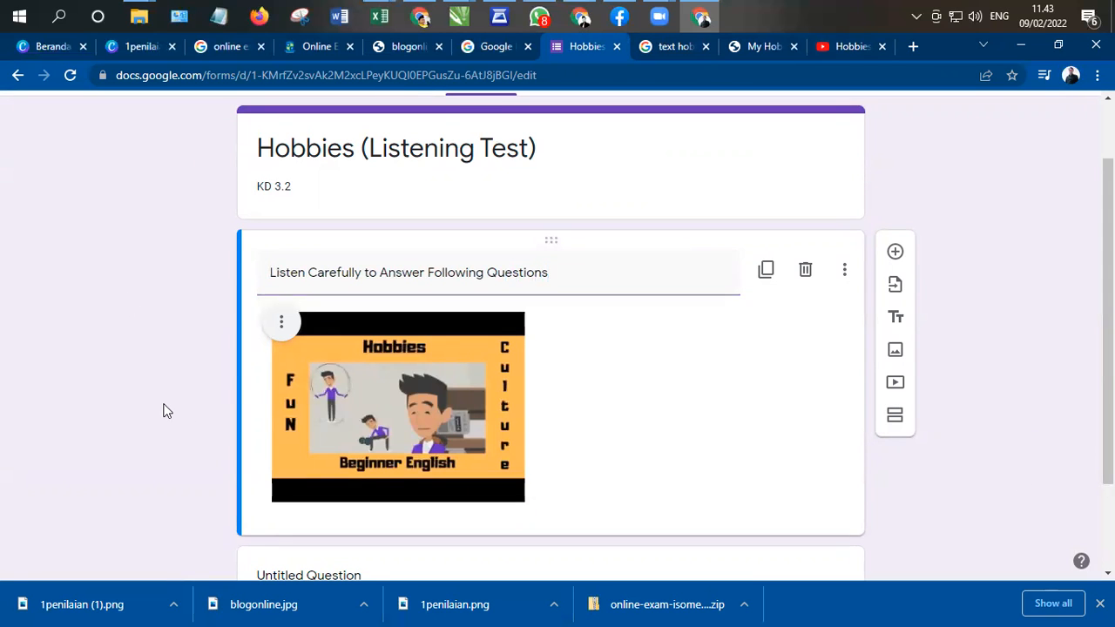
# - Replace the untitled question's text below the video with "What does the man like?"
pyautogui.scroll(-2, 177, 486)
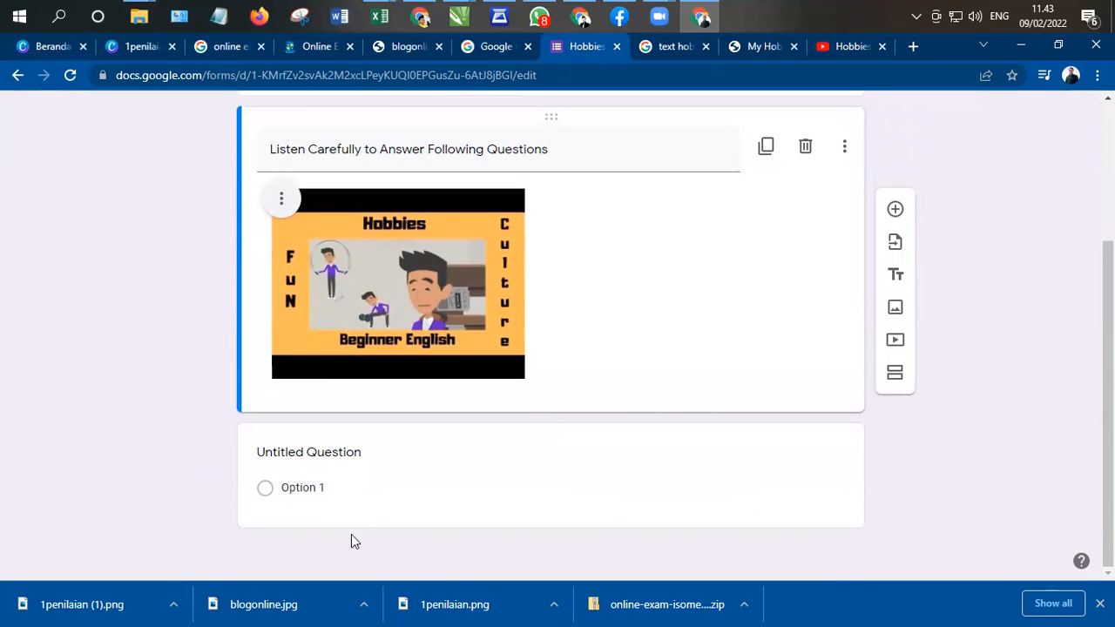
pyautogui.click(343, 454)
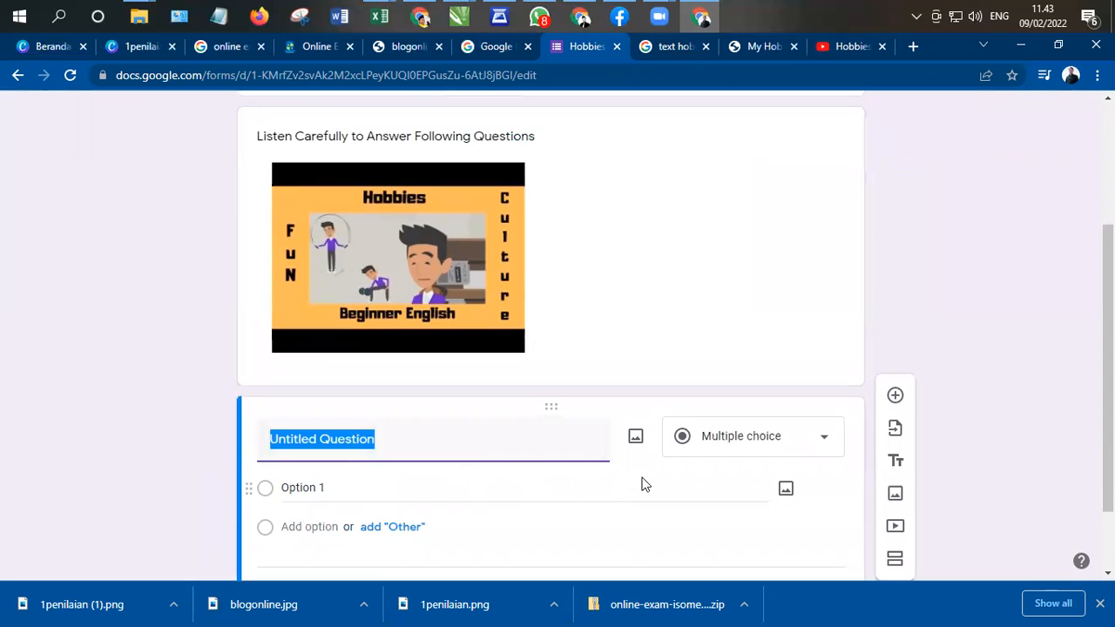
pyautogui.scroll(3, 643, 484)
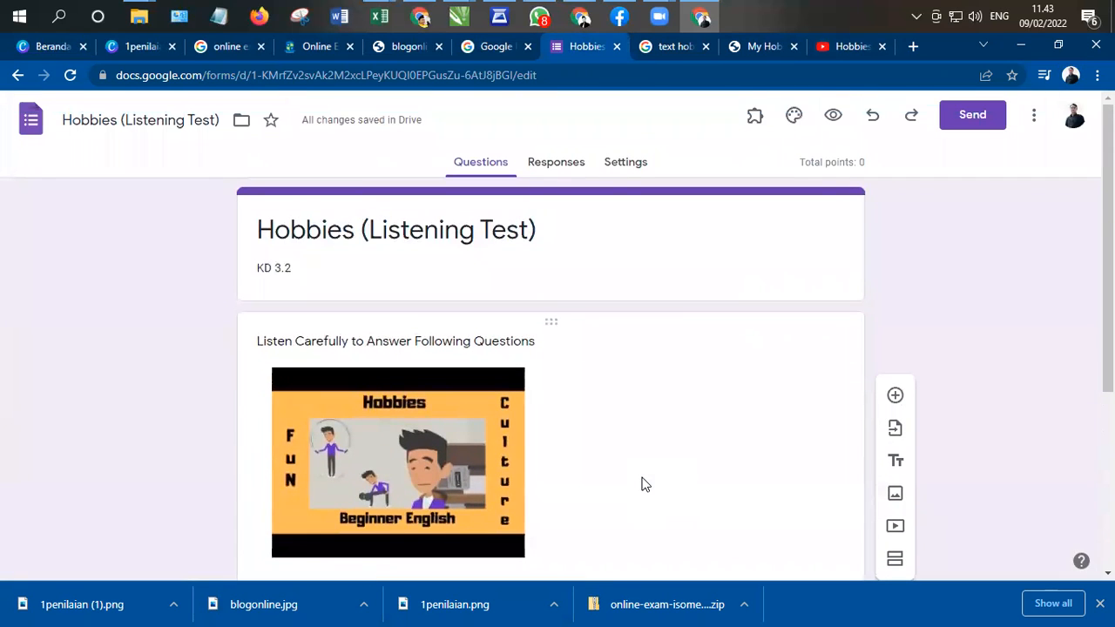
pyautogui.scroll(-3, 643, 485)
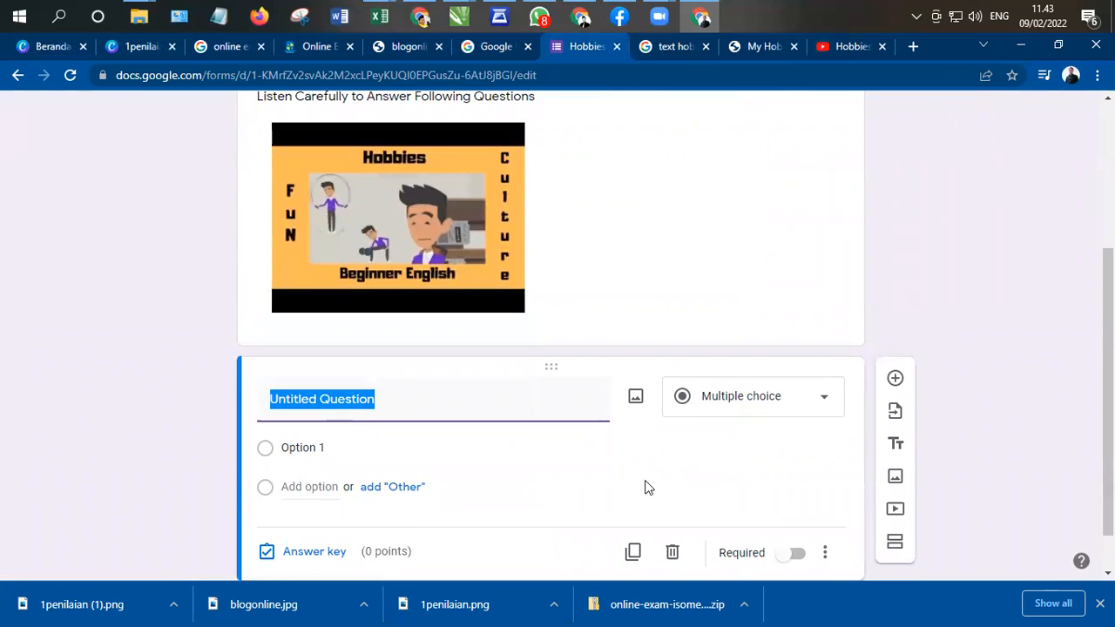
pyautogui.write('W')
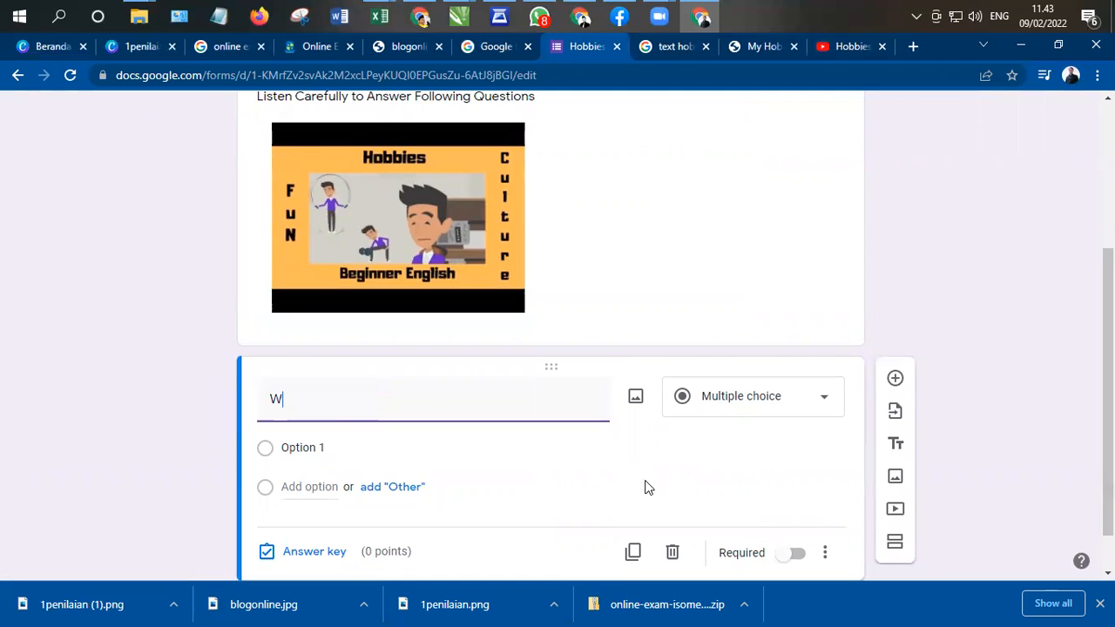
pyautogui.write('hat does the man')
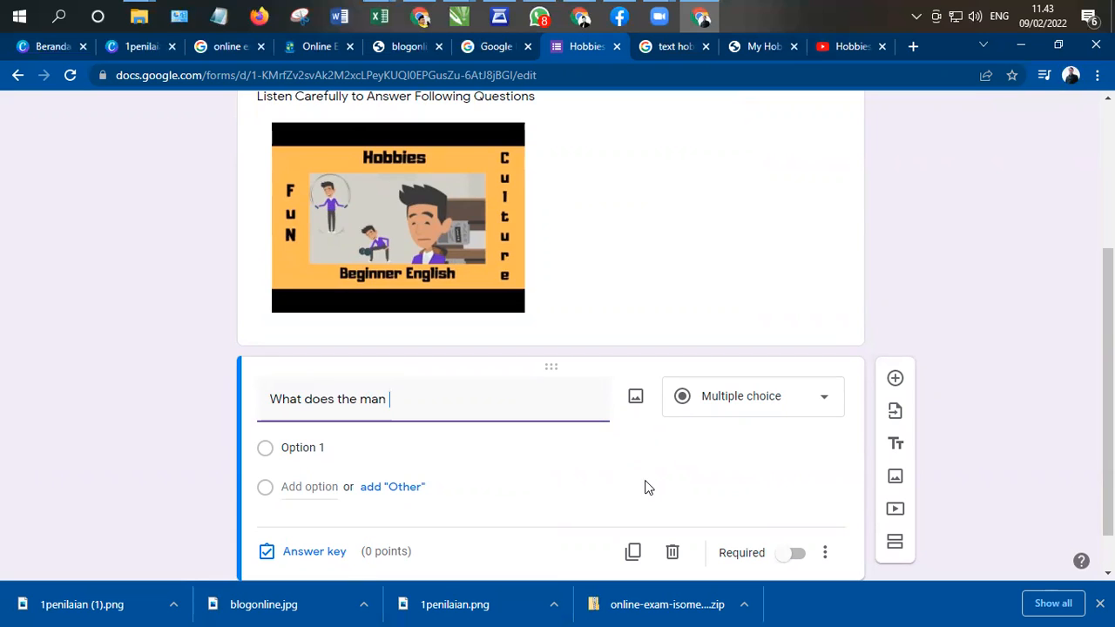
pyautogui.write(' like?')
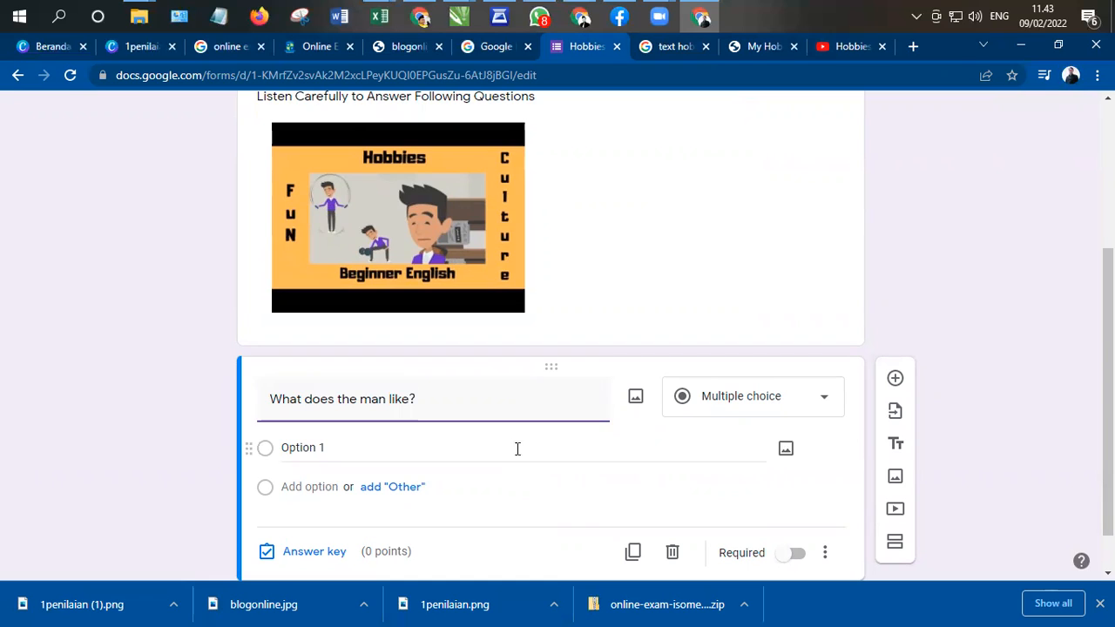
# - Give the question about what the man likes the answer options Football, Soccer and Rugby
pyautogui.click(311, 448)
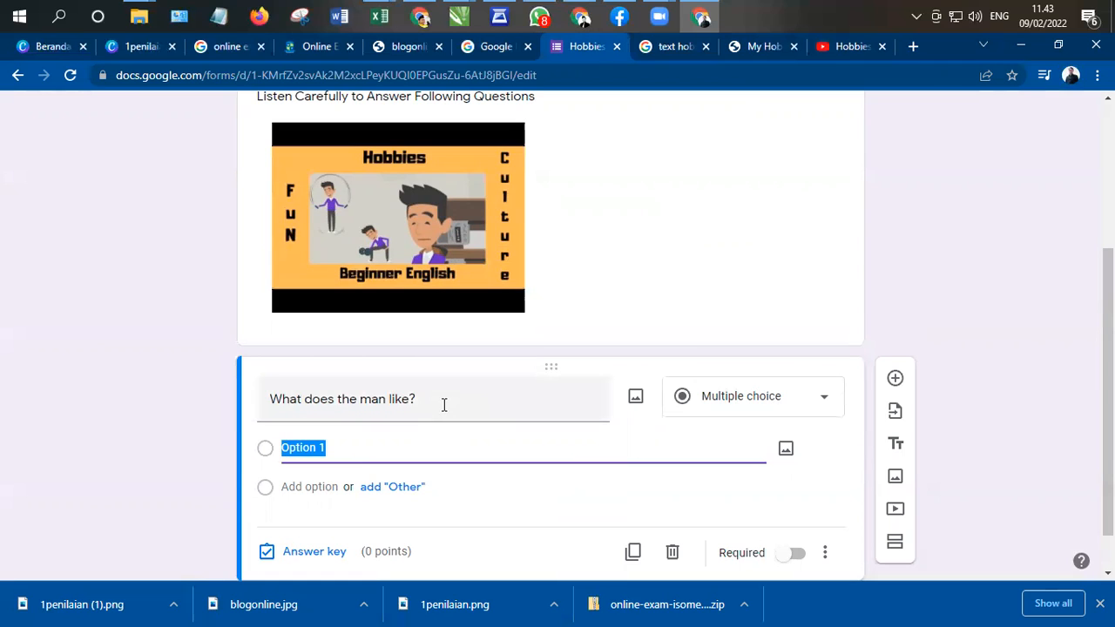
pyautogui.write('Football')
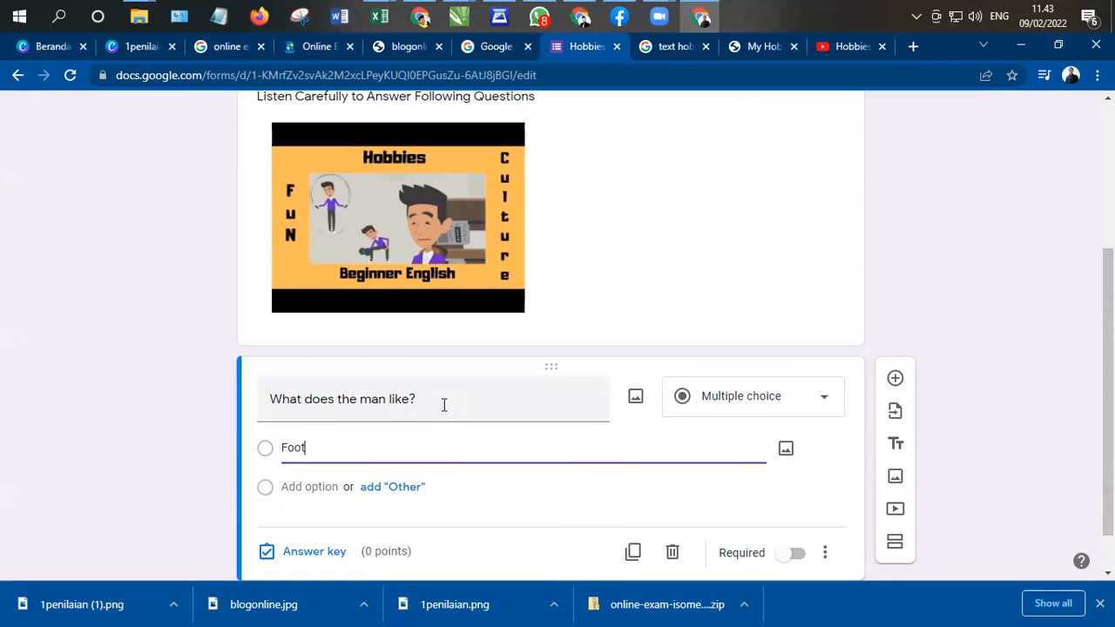
pyautogui.click(328, 487)
pyautogui.write('Soccer')
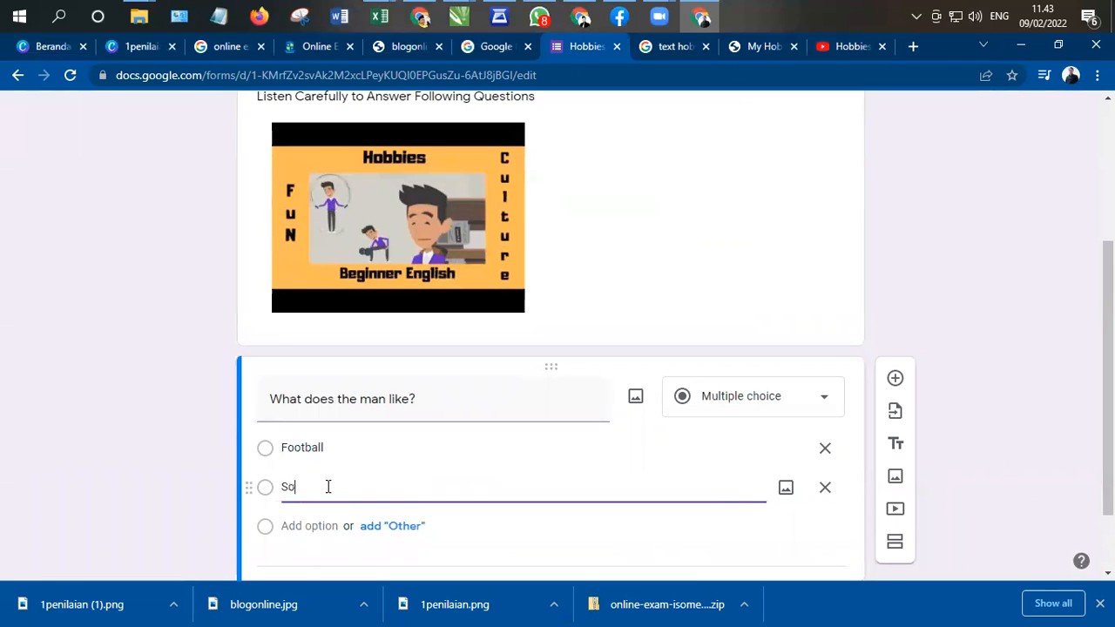
pyautogui.press('BackSpace')
pyautogui.press('BackSpace')
pyautogui.write('r')
pyautogui.press('Return')
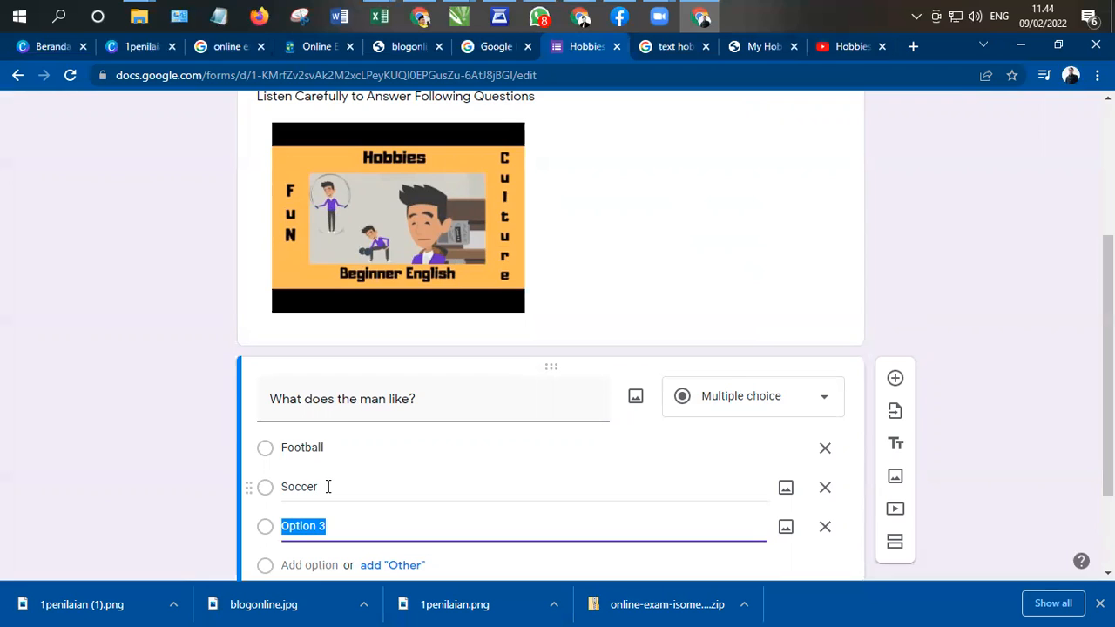
pyautogui.click(327, 487)
pyautogui.click(331, 446)
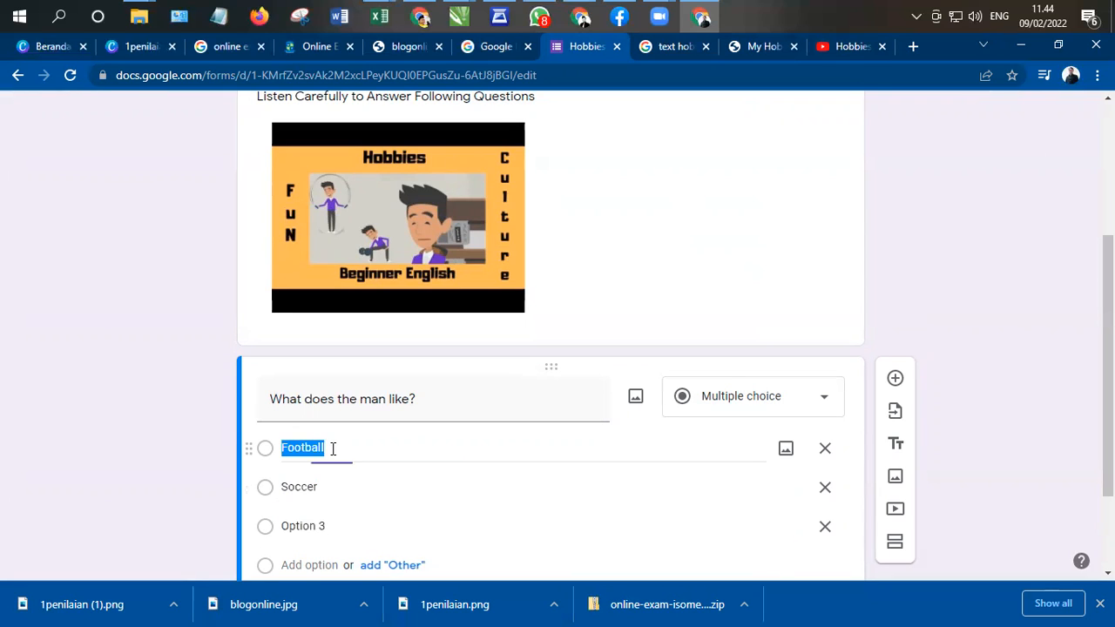
pyautogui.click(351, 490)
pyautogui.click(341, 450)
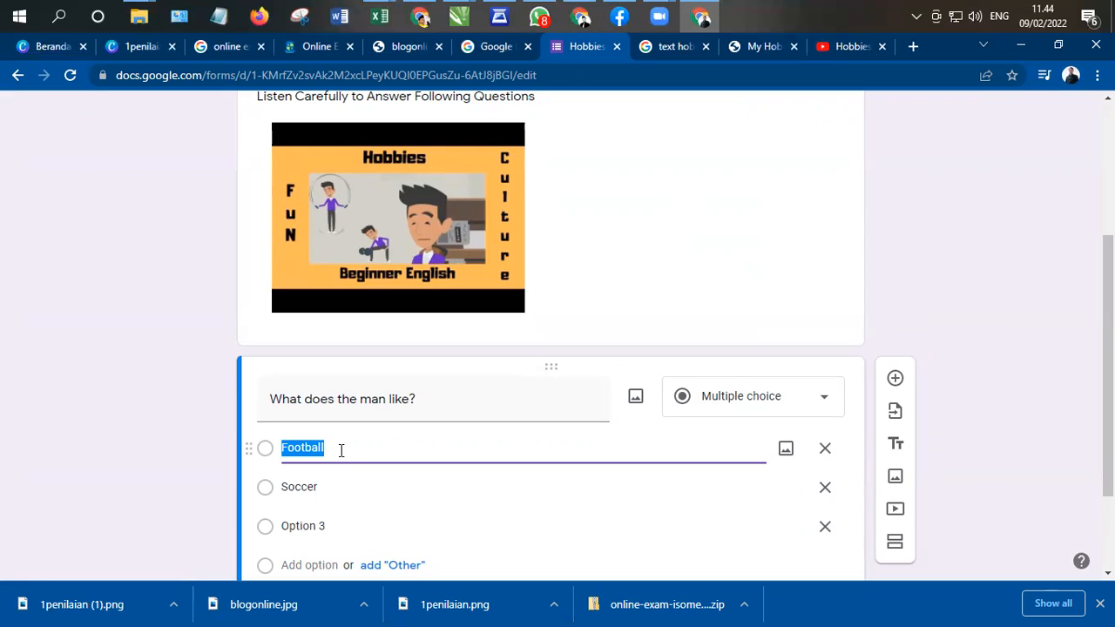
pyautogui.click(331, 485)
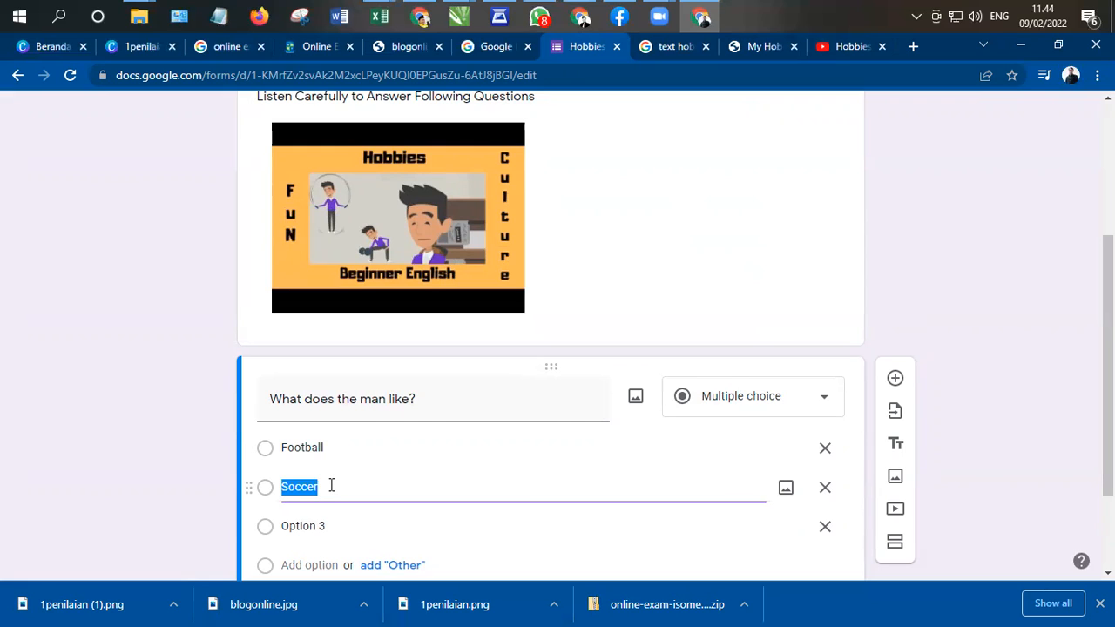
pyautogui.click(341, 523)
pyautogui.write('Rugby')
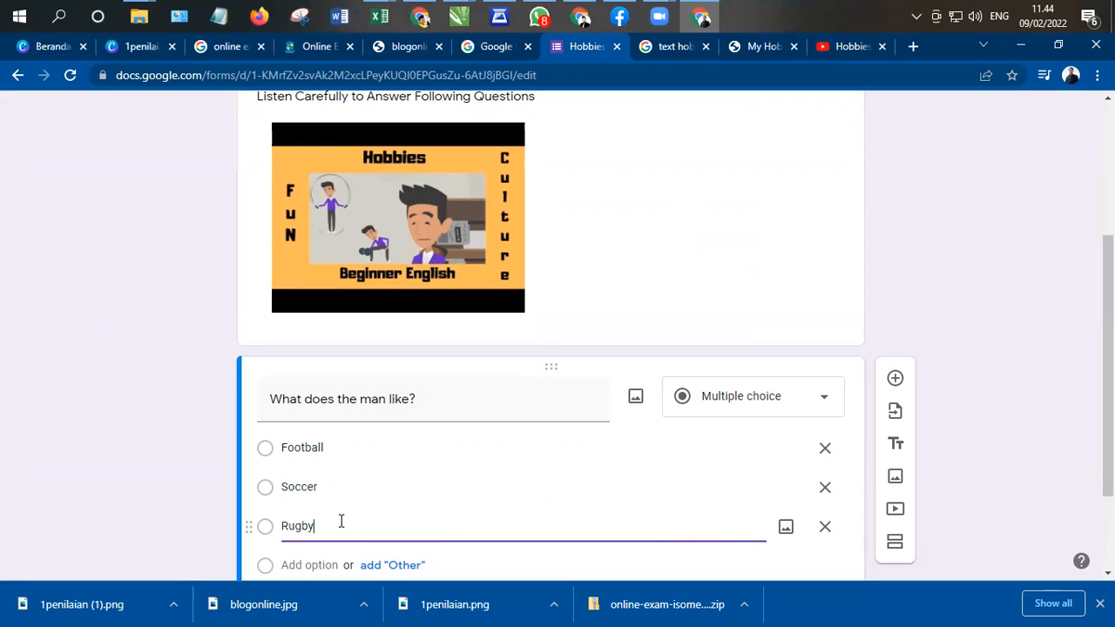
# - Mark Soccer as the correct answer worth 10 points and make the question required
pyautogui.scroll(-3, 485, 528)
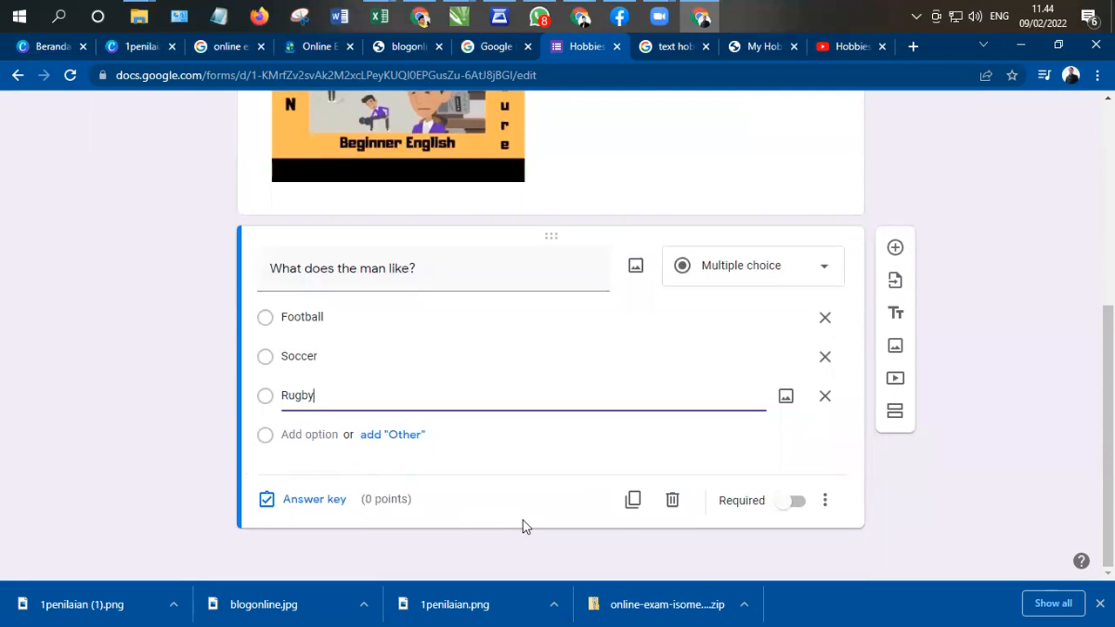
pyautogui.click(319, 503)
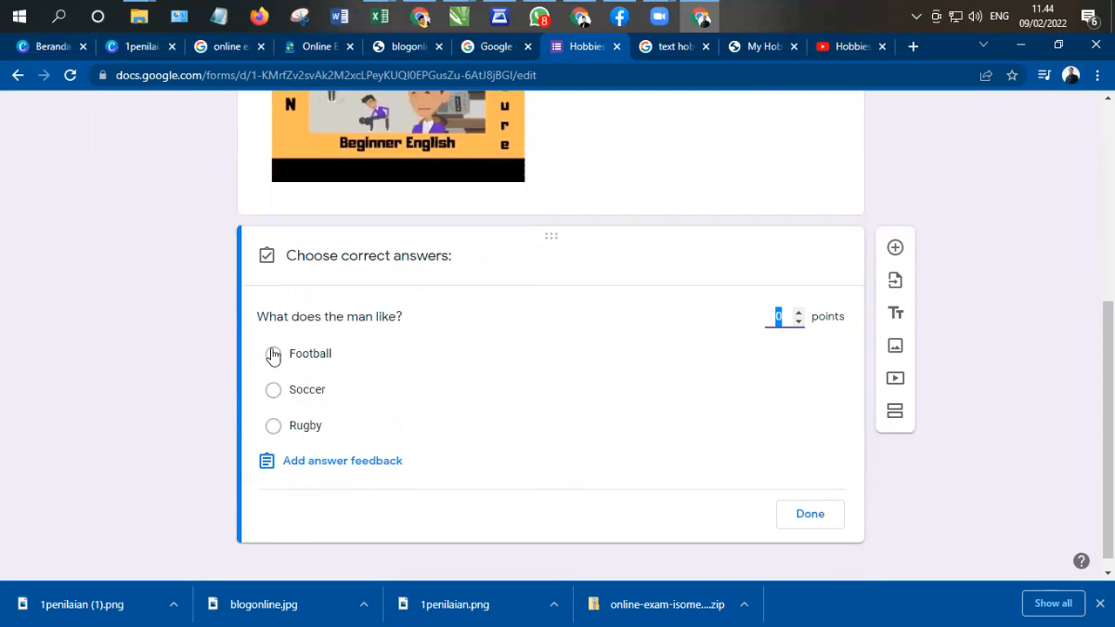
pyautogui.click(273, 392)
pyautogui.press('BackSpace')
pyautogui.write('10')
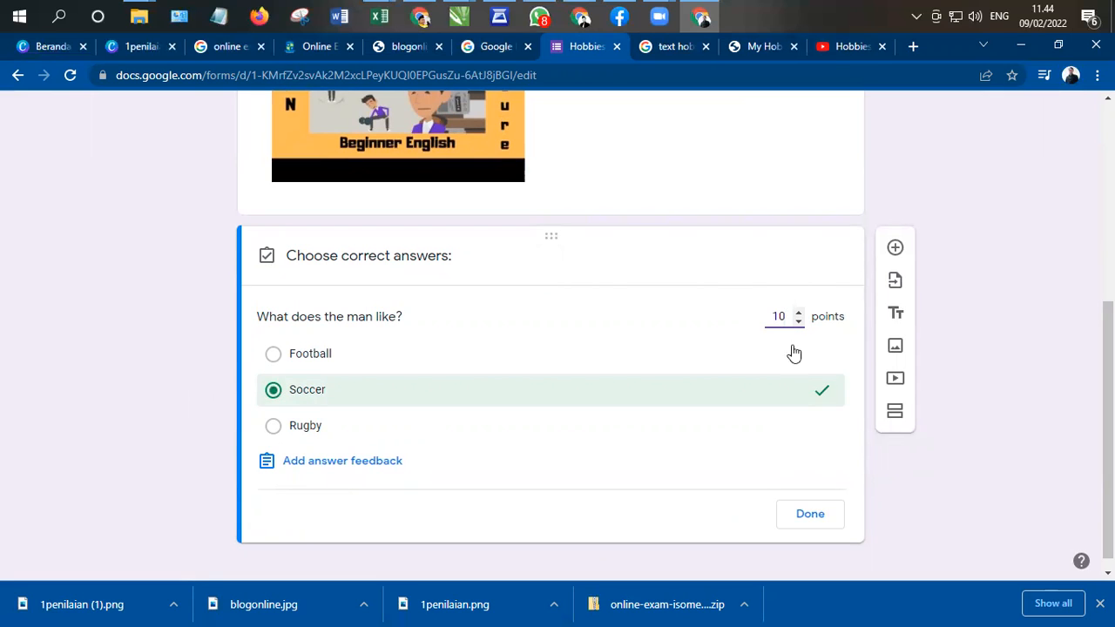
pyautogui.click(828, 515)
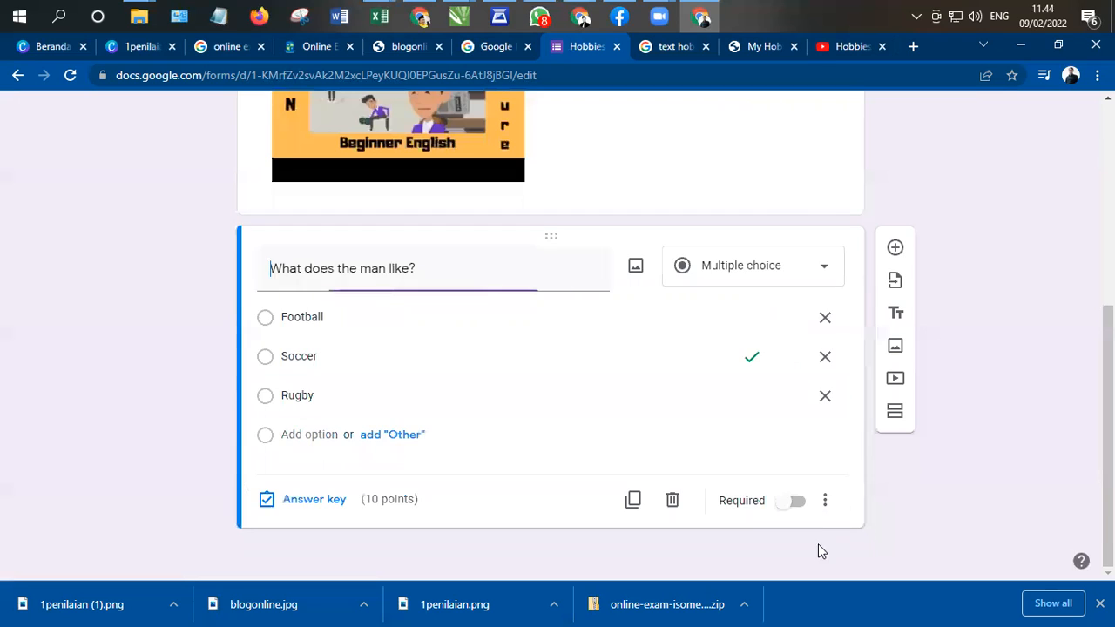
pyautogui.click(795, 506)
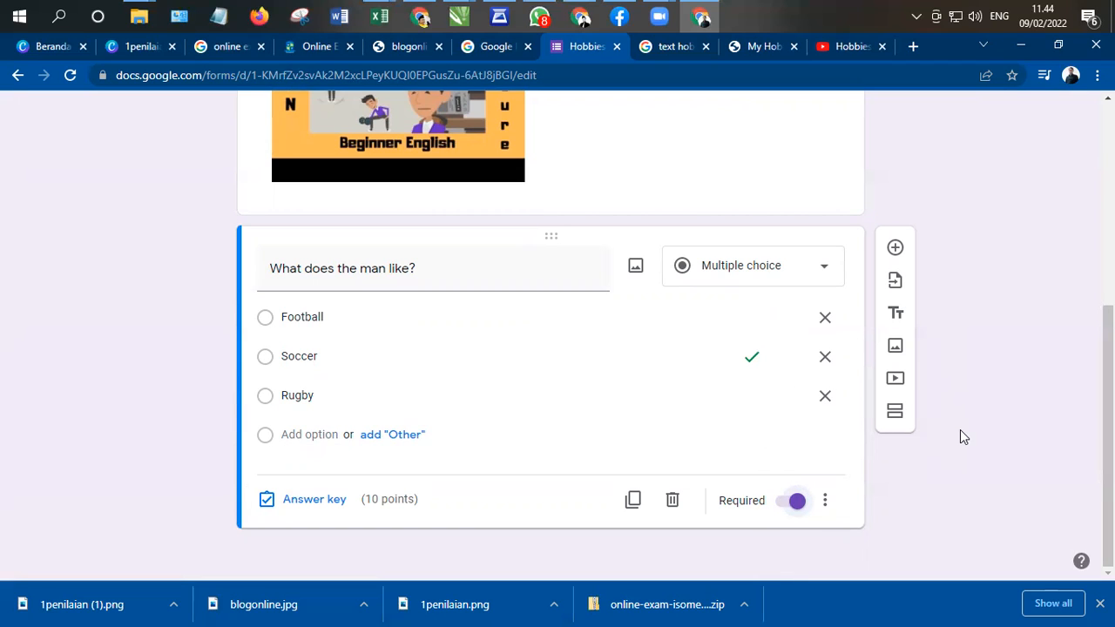
# - Add a new multiple-choice question reading "What is the colour of the jacket?"
pyautogui.click(896, 250)
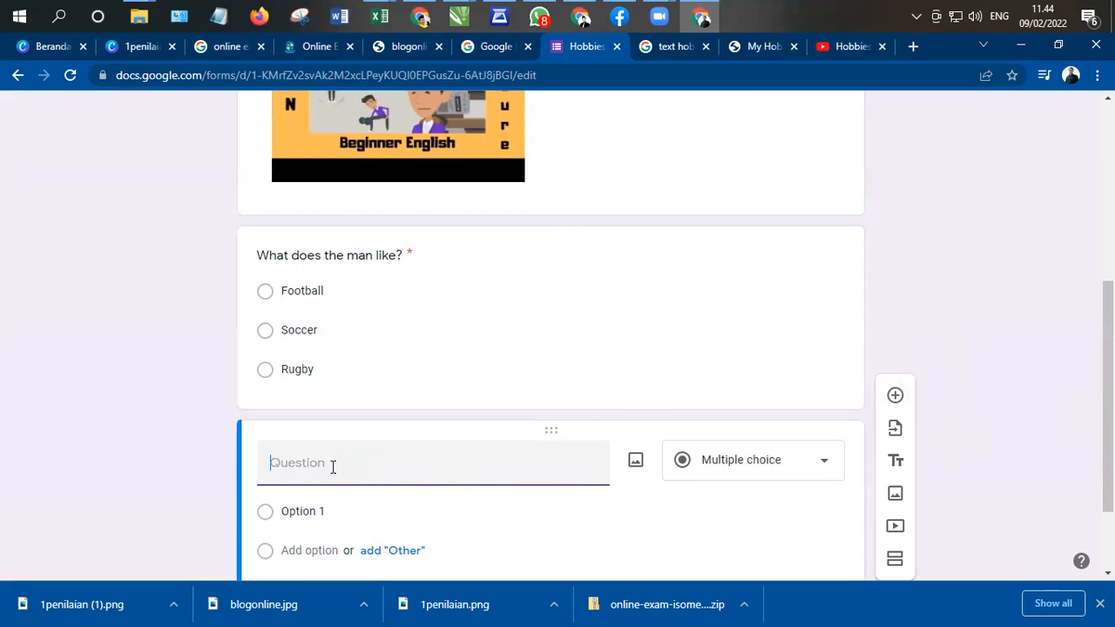
pyautogui.scroll(2, 485, 465)
pyautogui.scroll(-2, 508, 496)
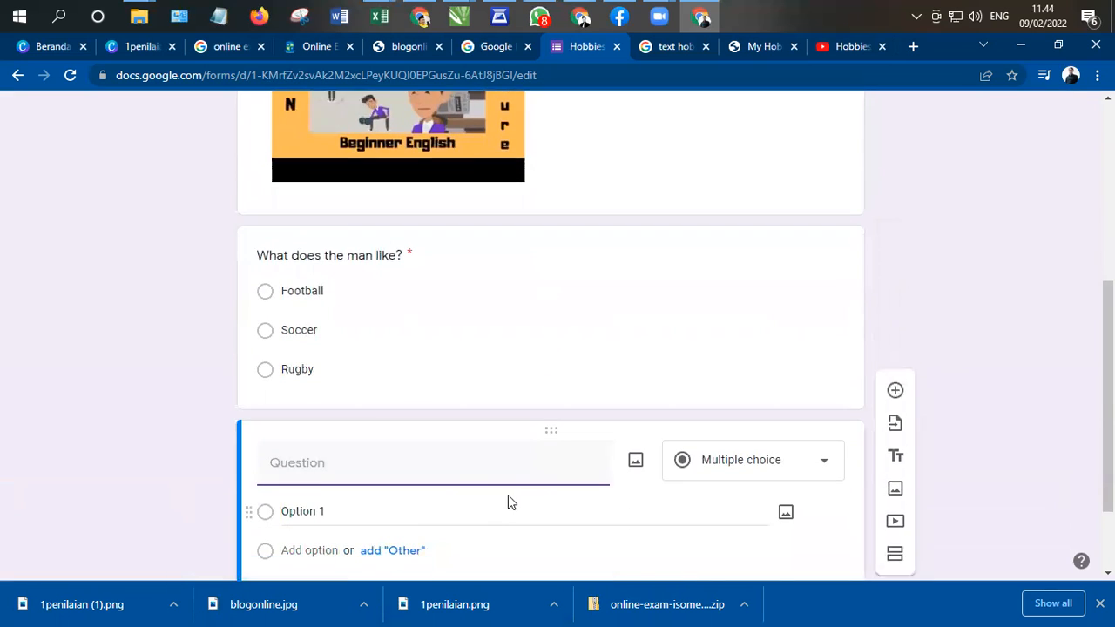
pyautogui.scroll(2, 483, 495)
pyautogui.scroll(-3, 482, 499)
pyautogui.scroll(2, 522, 389)
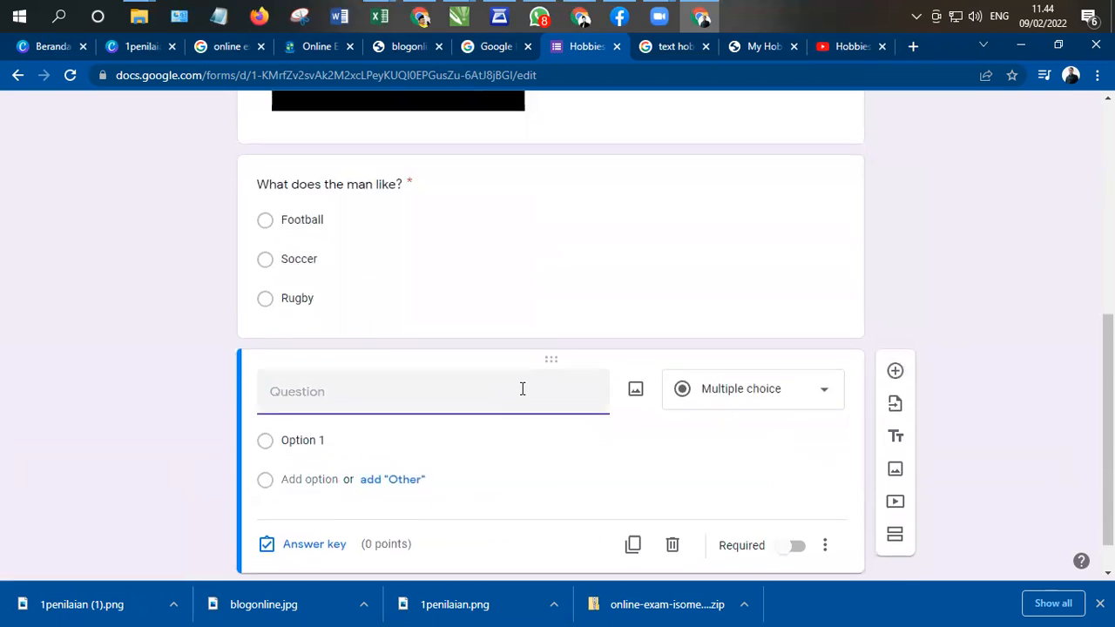
pyautogui.scroll(-2, 523, 401)
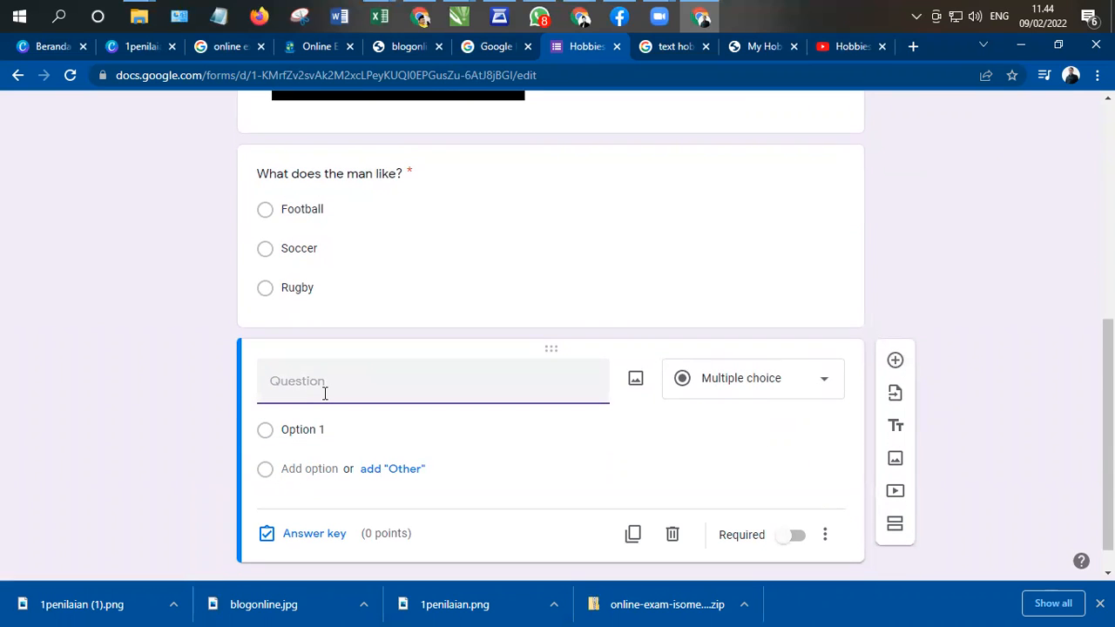
pyautogui.write('What is the color of the')
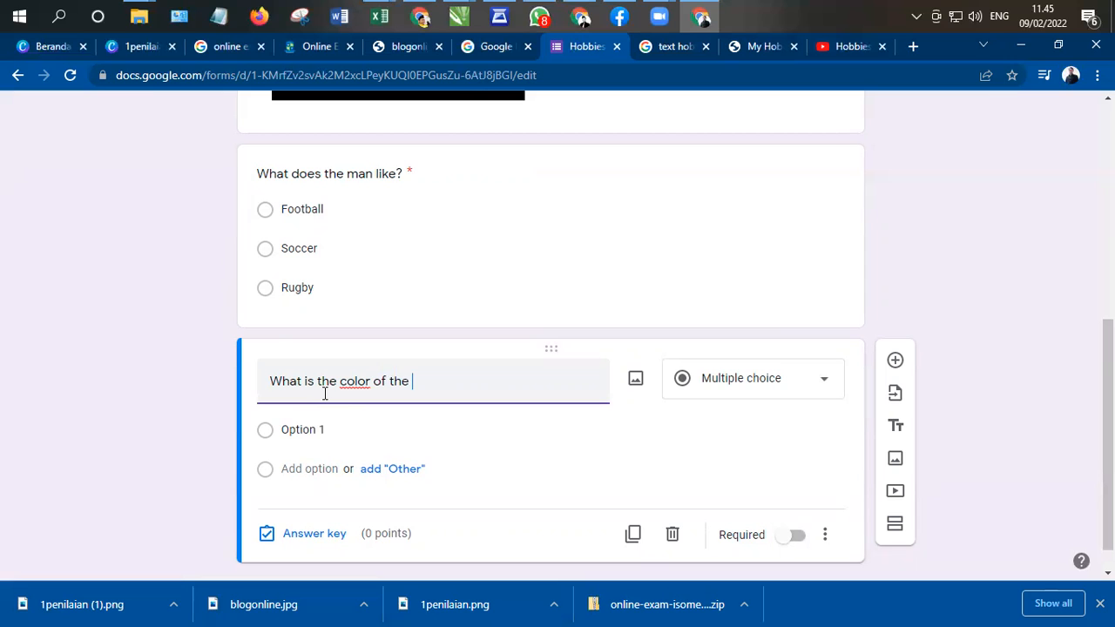
pyautogui.rightClick(360, 387)
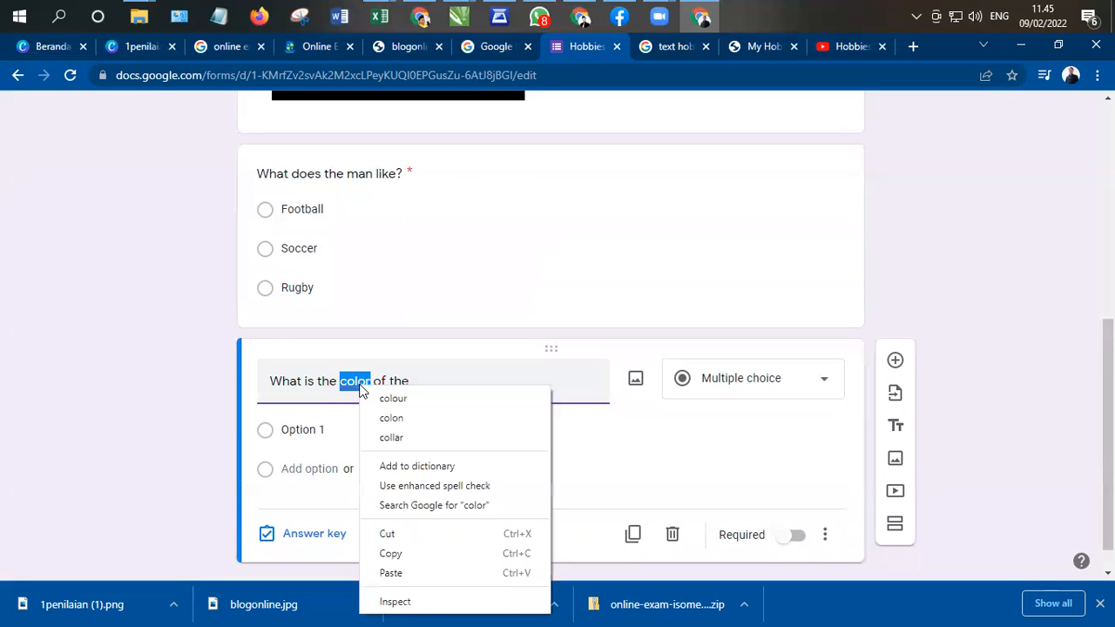
pyautogui.click(391, 400)
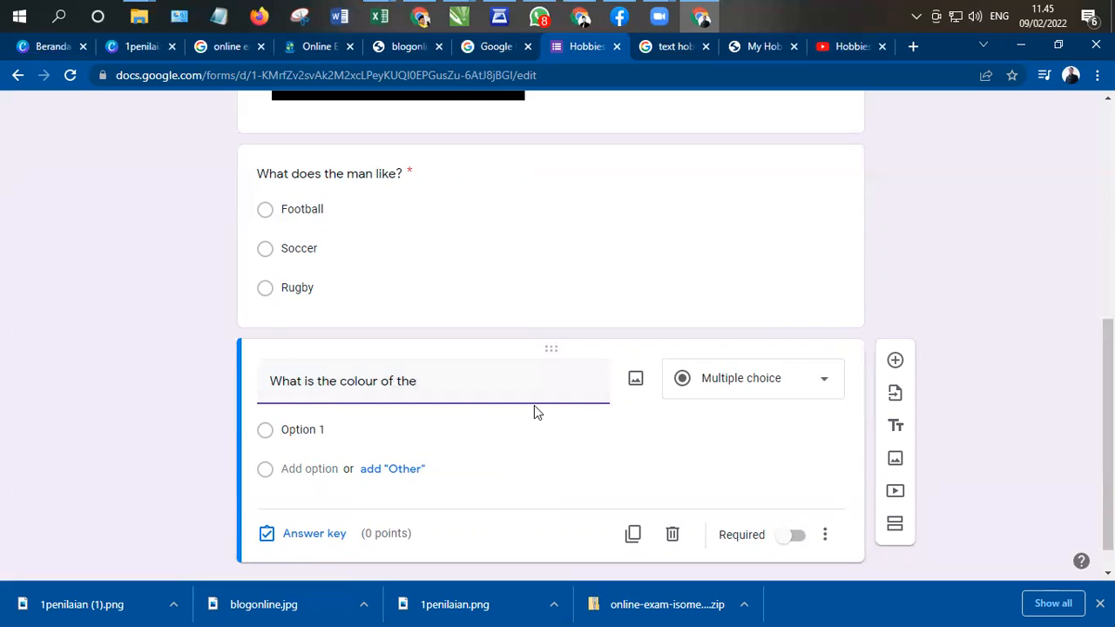
pyautogui.write('jacket?')
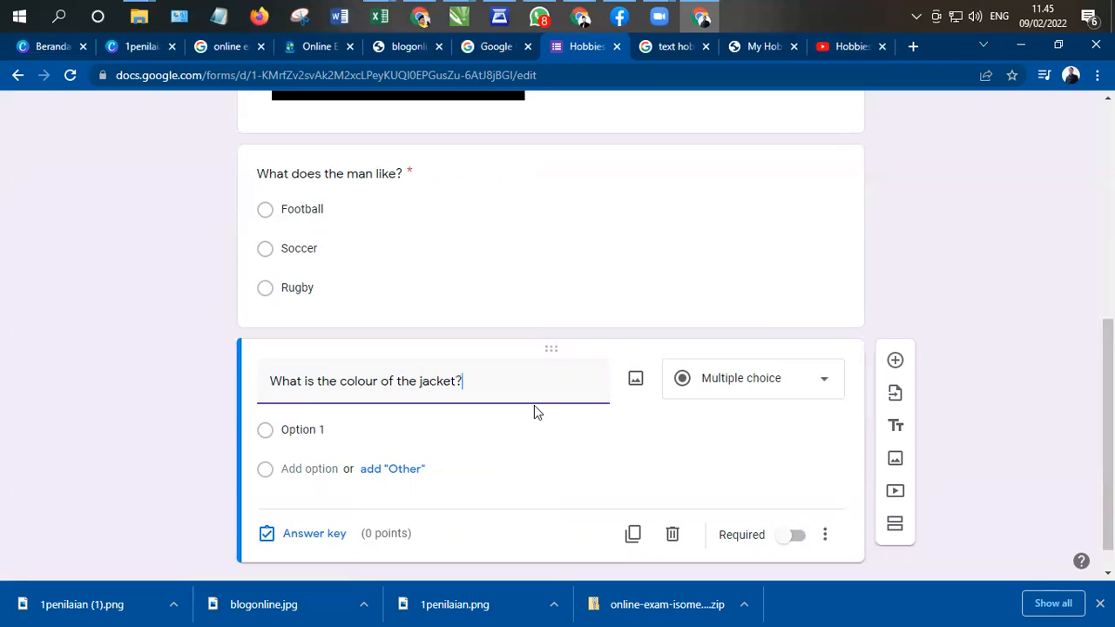
# - Give the jacket question the answer options Blue, Green and Purple
pyautogui.click(386, 443)
pyautogui.write('Blue')
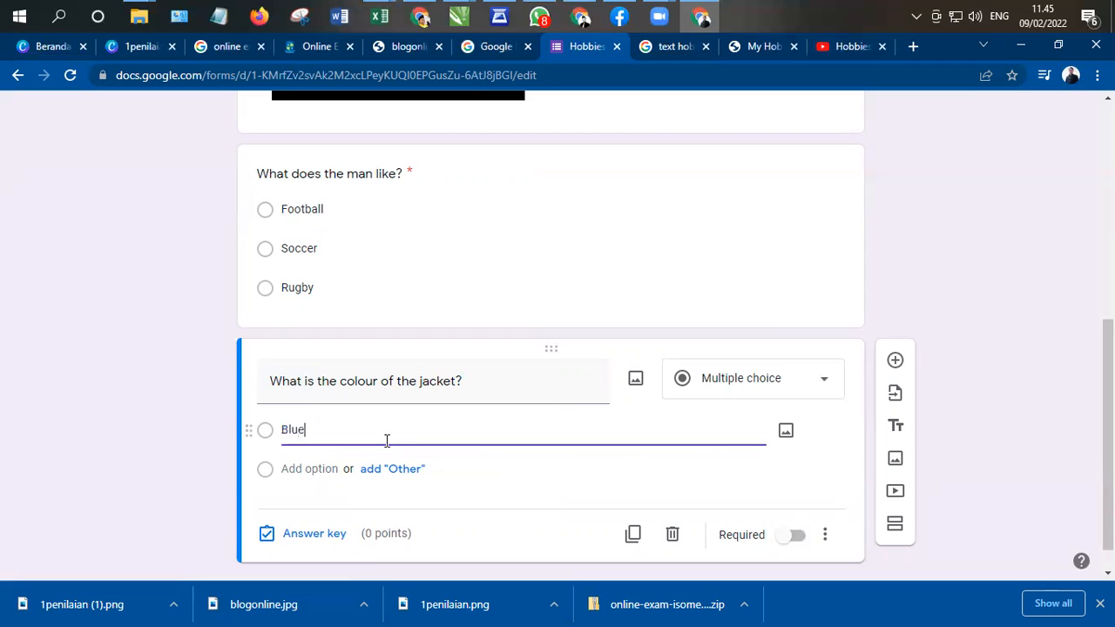
pyautogui.click(312, 463)
pyautogui.write('Green')
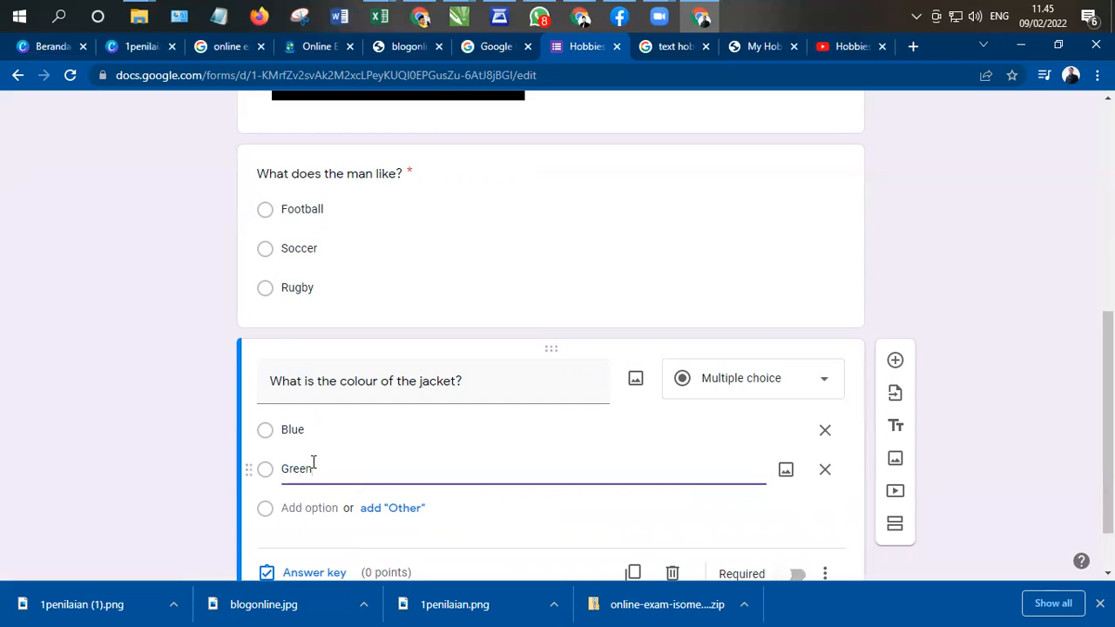
pyautogui.press('Return')
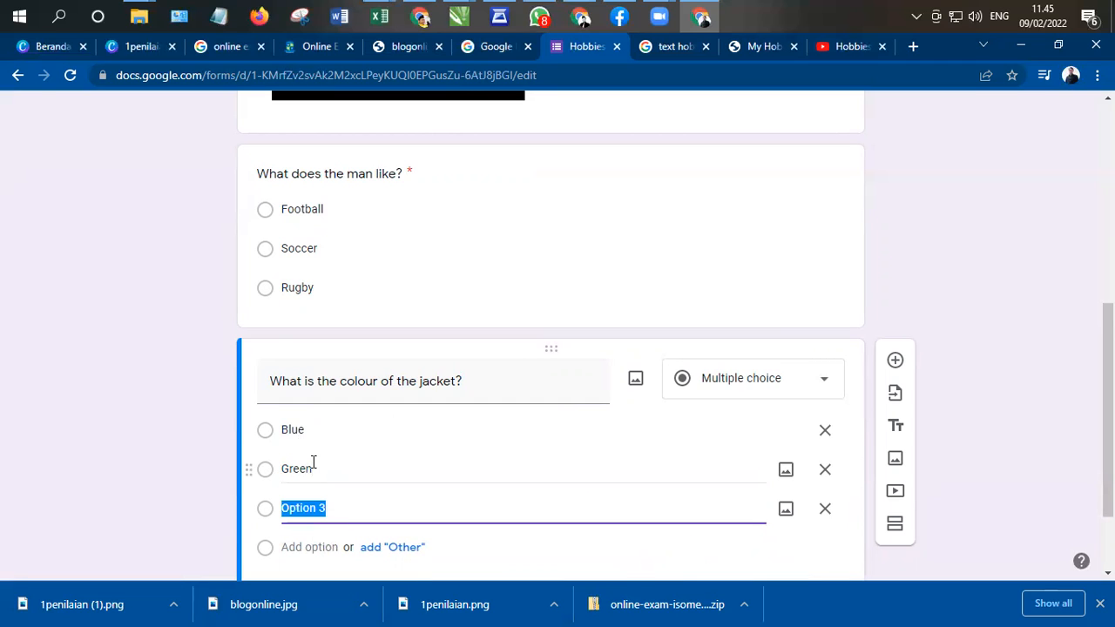
pyautogui.write('Pur')
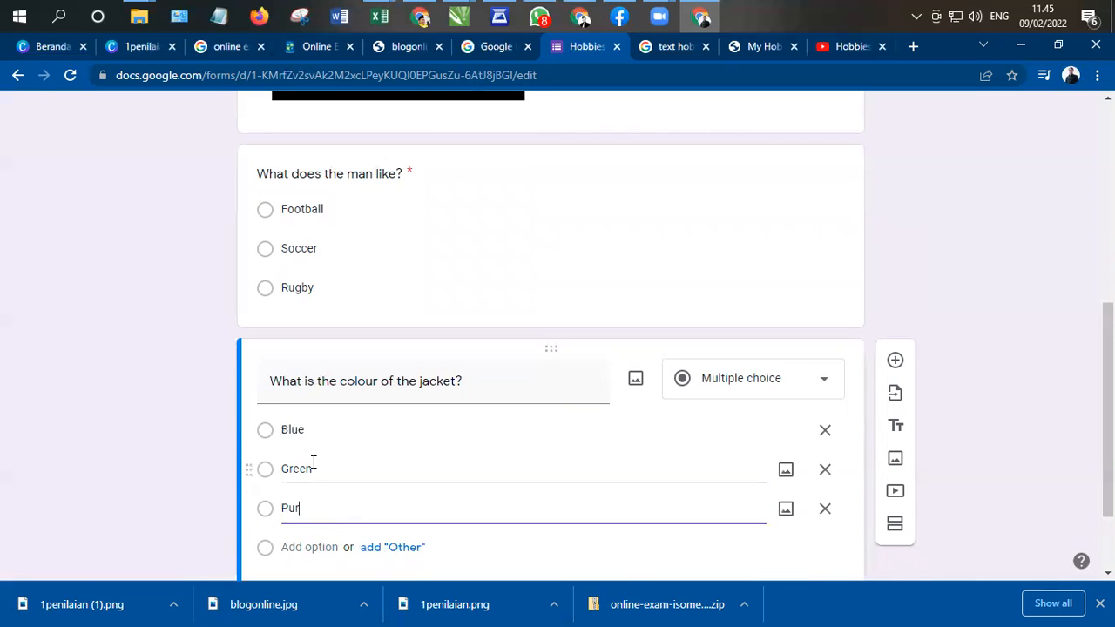
pyautogui.write('ple')
# - Set Purple as the jacket question's correct answer, worth 10 points
pyautogui.scroll(-1, 370, 471)
pyautogui.click(309, 508)
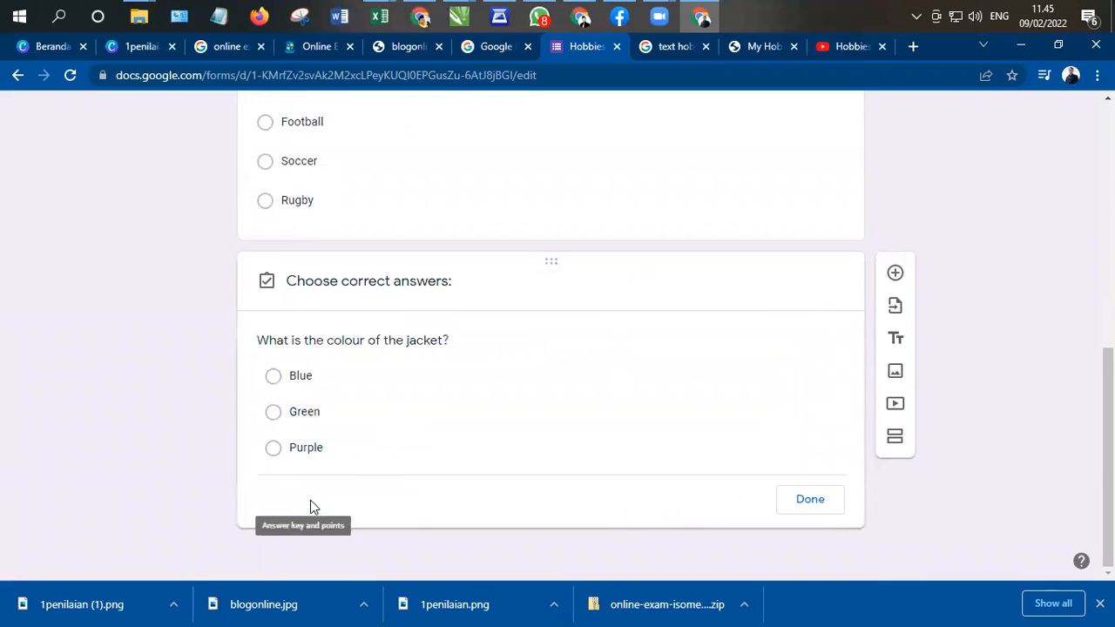
pyautogui.click(272, 426)
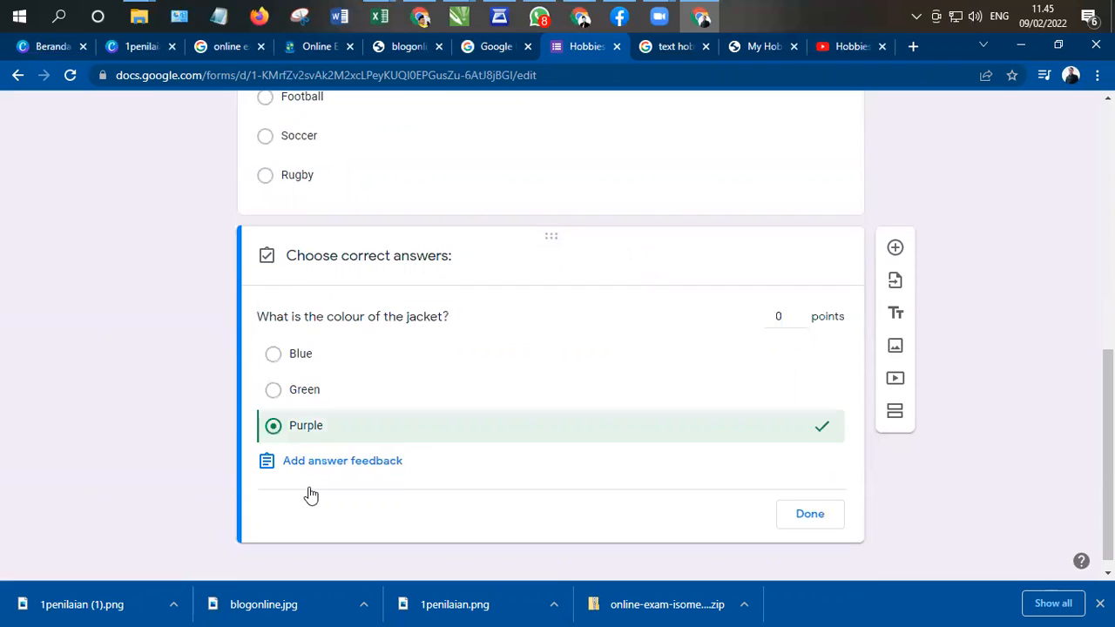
pyautogui.write('10')
pyautogui.click(810, 515)
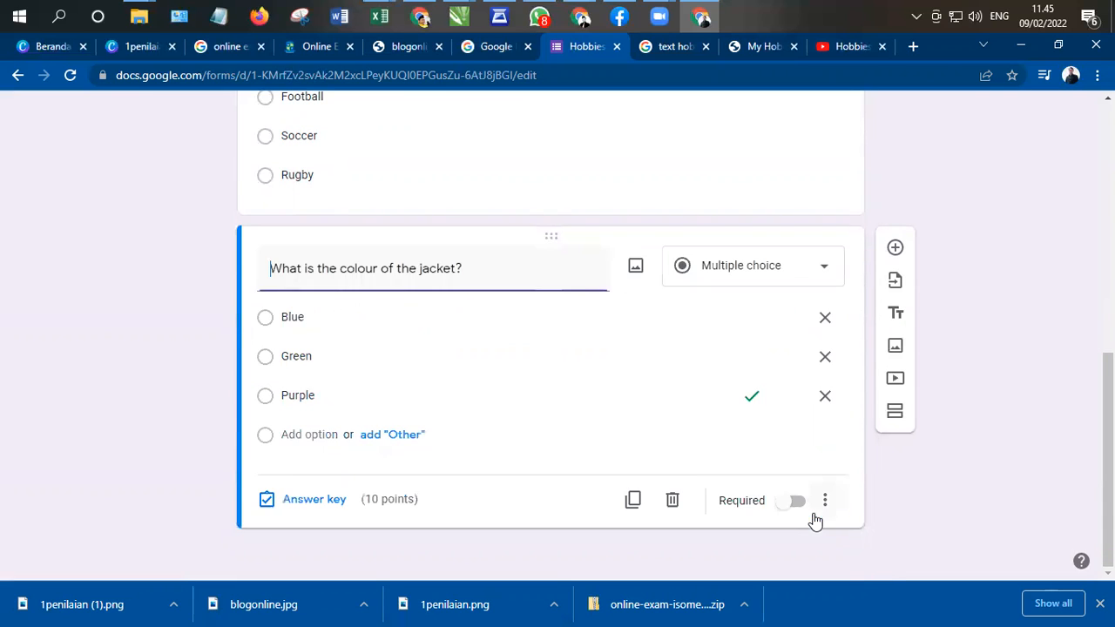
# - Open the sending options for the Hobbies (Listening Test) form and choose sharing by link
pyautogui.scroll(10, 1071, 449)
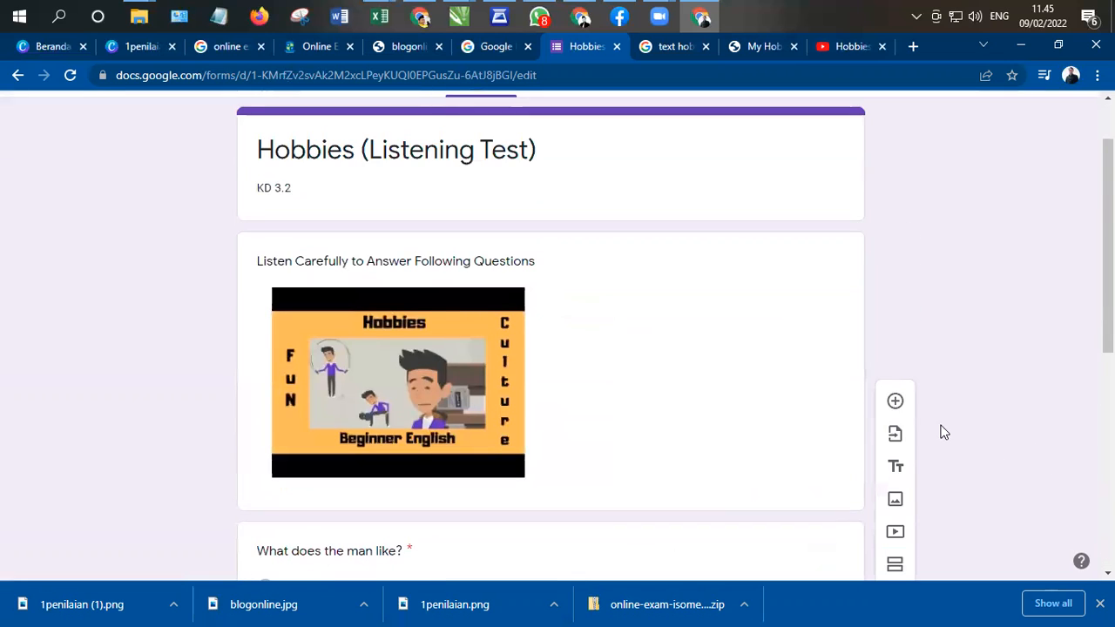
pyautogui.scroll(2, 803, 354)
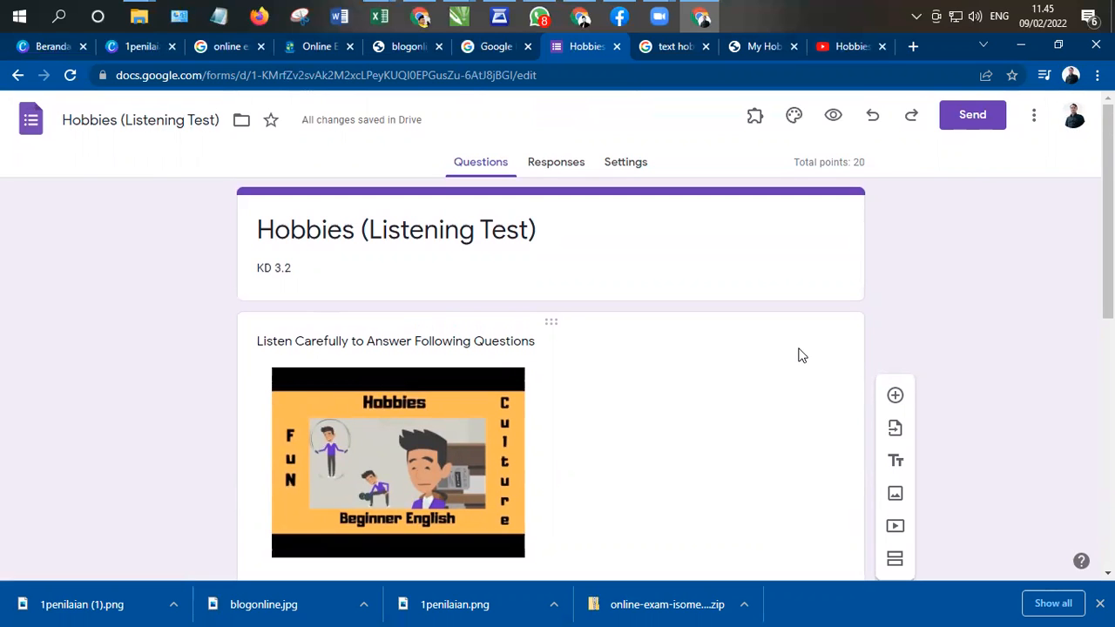
pyautogui.scroll(-1, 803, 353)
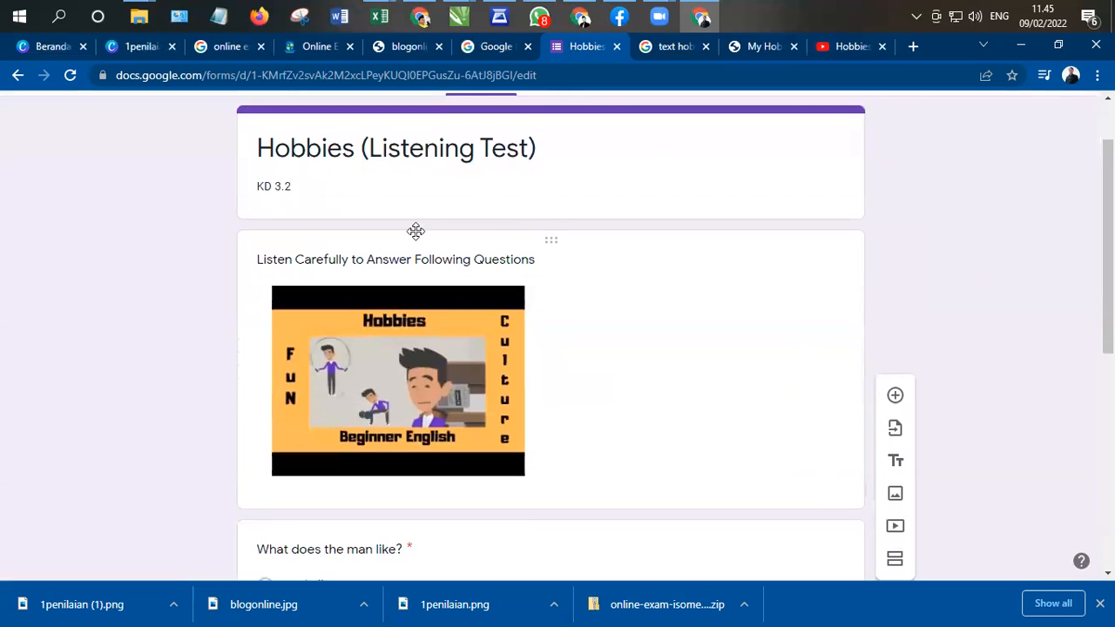
pyautogui.scroll(-3, 421, 249)
pyautogui.scroll(1, 526, 344)
pyautogui.scroll(3, 526, 343)
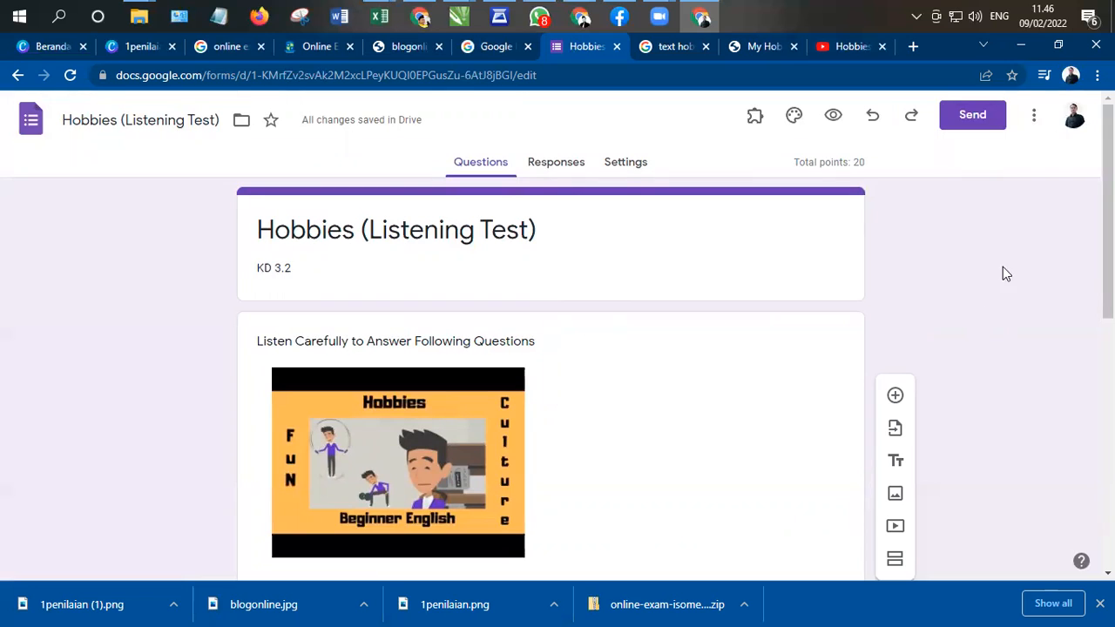
pyautogui.click(970, 120)
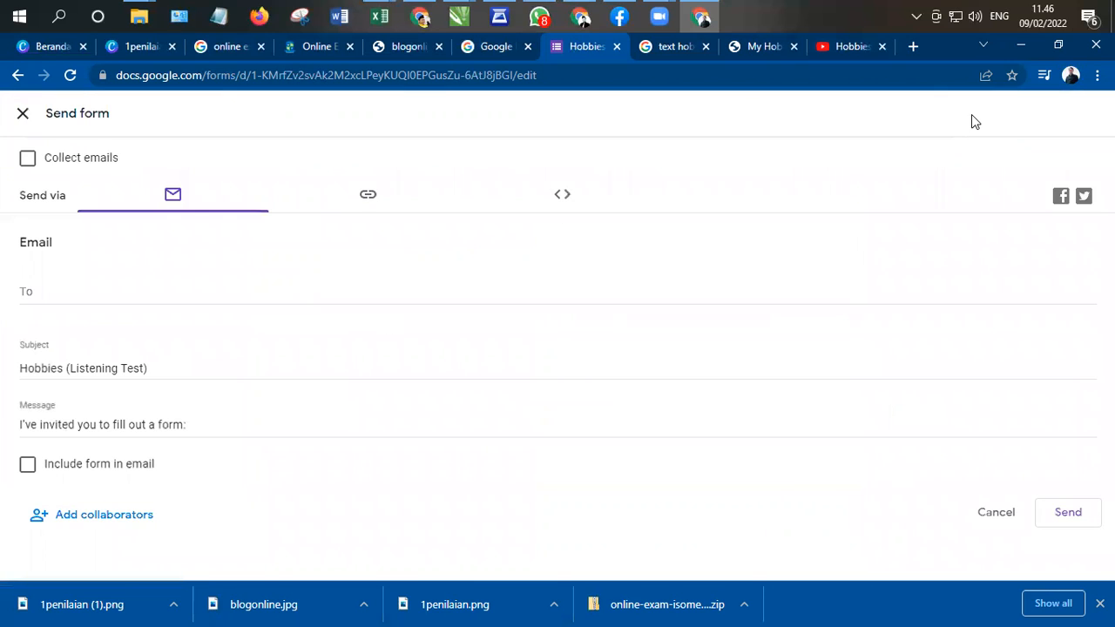
pyautogui.click(370, 202)
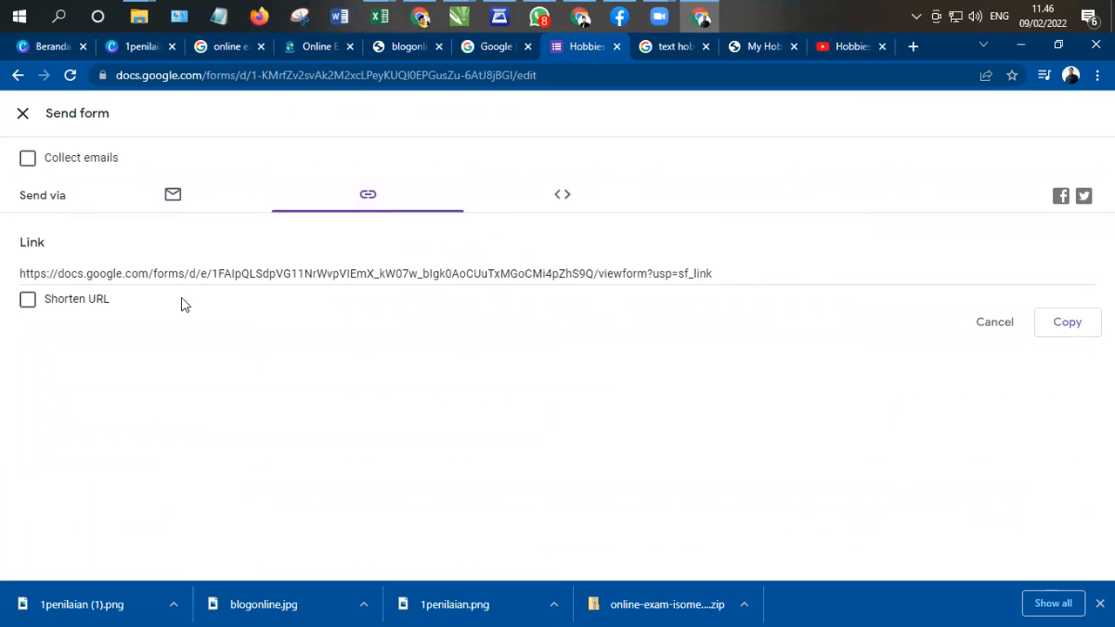
# - Try the Shorten URL option on the form link and restore the full-length link
pyautogui.click(27, 301)
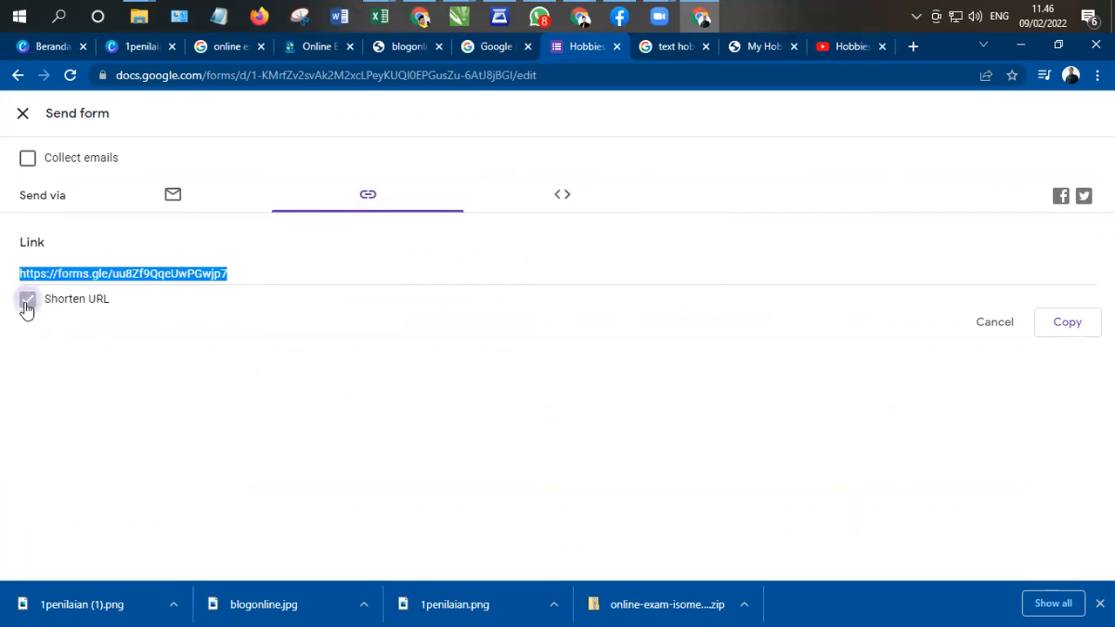
pyautogui.click(27, 302)
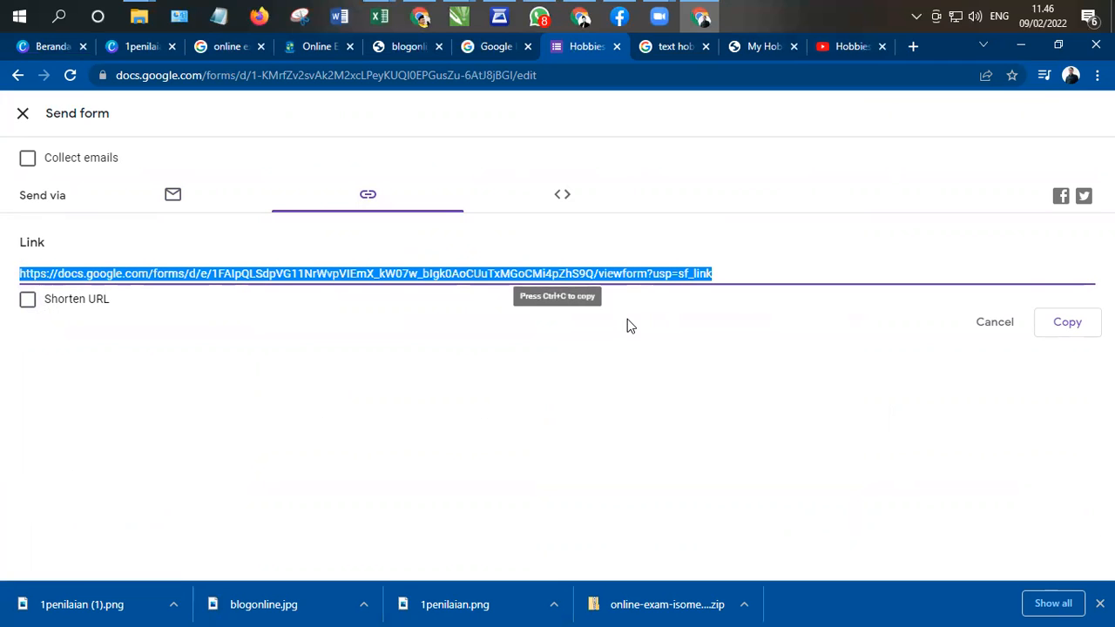
pyautogui.click(27, 302)
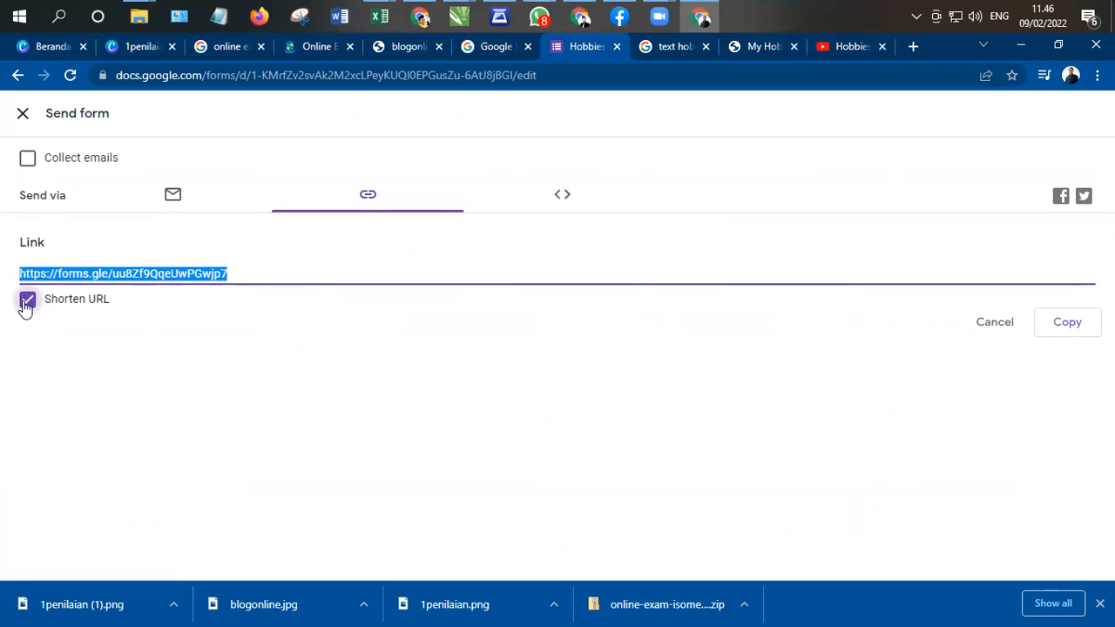
pyautogui.click(26, 303)
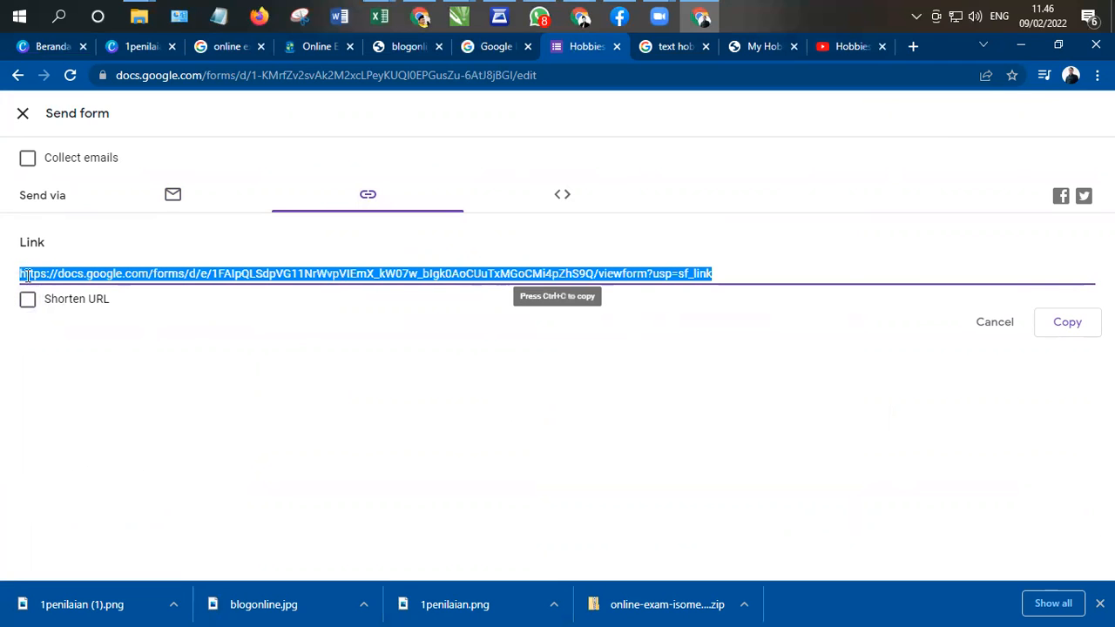
# - Copy the listening quiz's full link and paste it into a blank Notepad document, returning to the form in the browser
pyautogui.rightClick(598, 278)
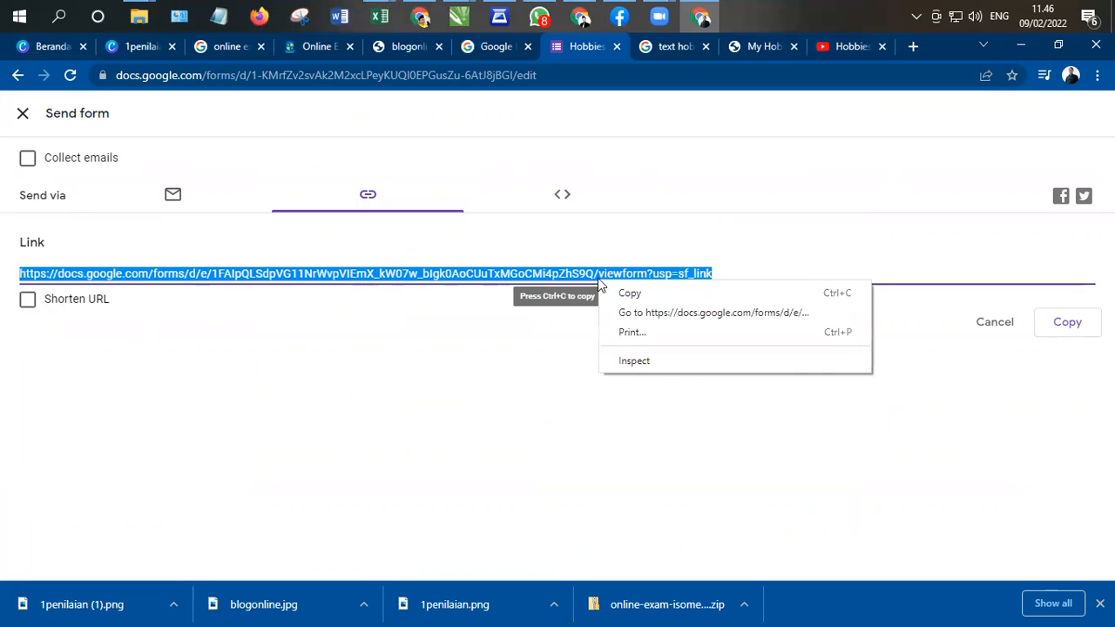
pyautogui.click(631, 298)
pyautogui.rightClick(593, 273)
pyautogui.click(608, 287)
pyautogui.click(1064, 325)
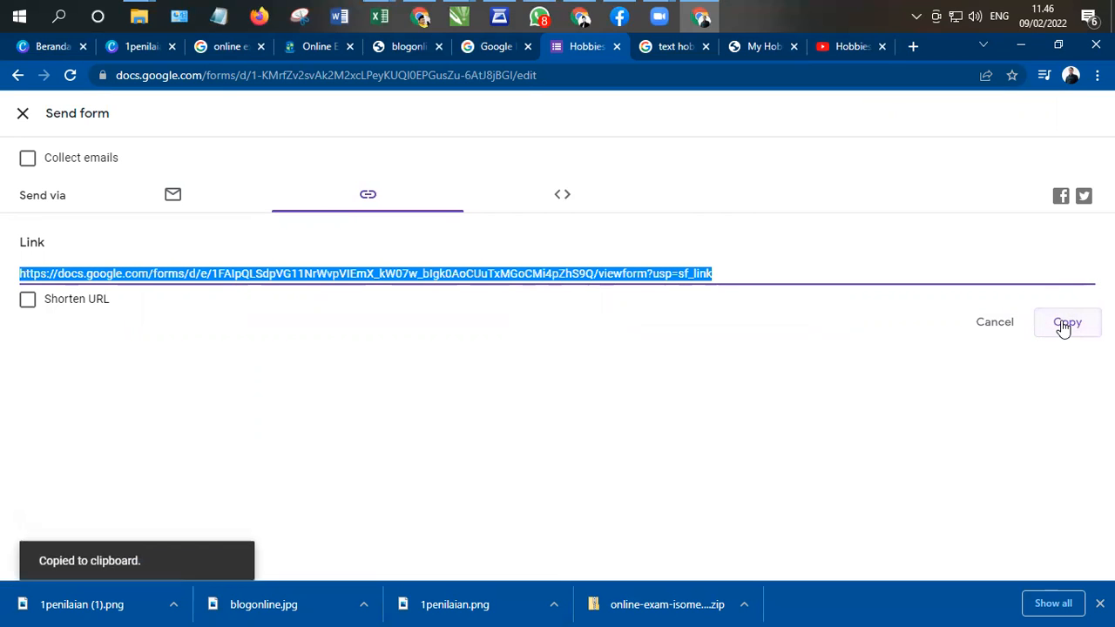
pyautogui.click(23, 113)
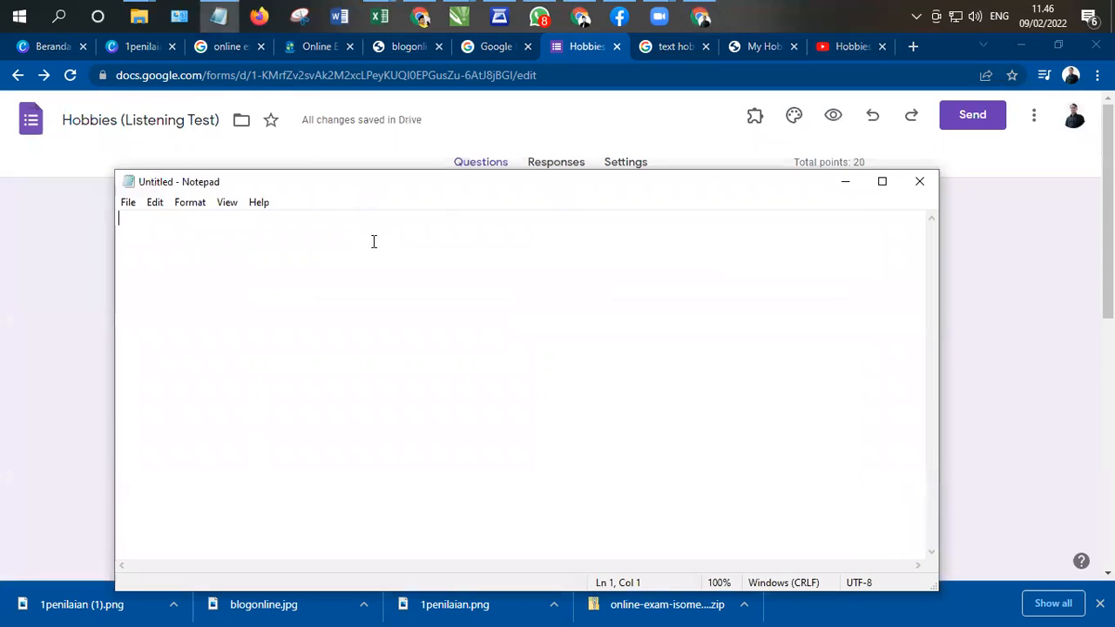
pyautogui.hotkey('ctrl', 'v')
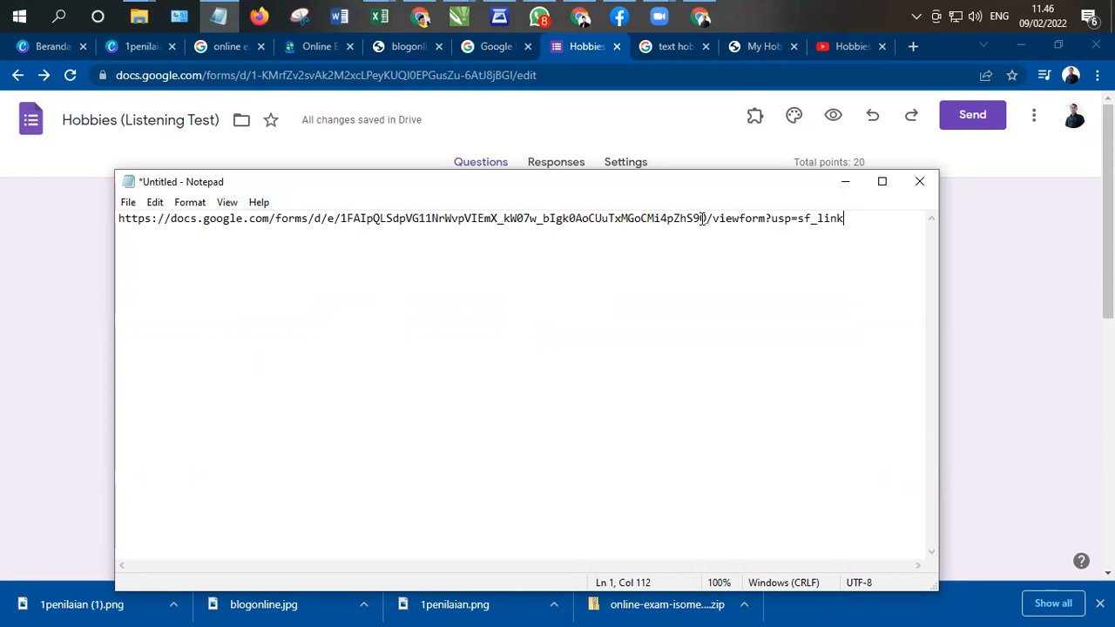
pyautogui.click(976, 316)
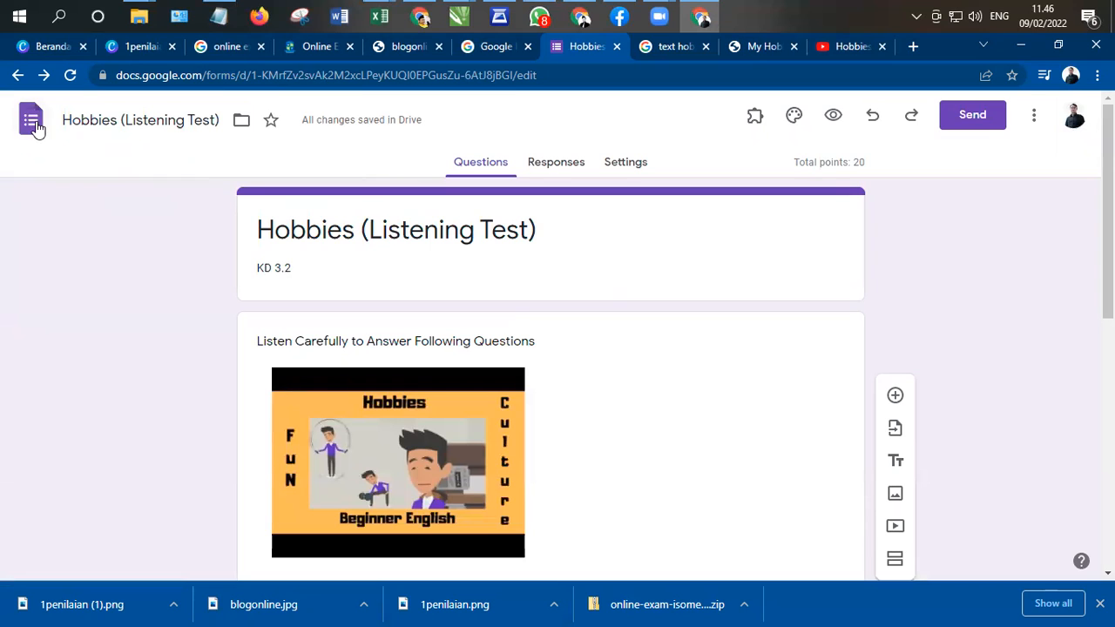
# - Go back to the forms overview and open the Hobbies (Reading Comprehension) form, declining the quiz tour
pyautogui.click(33, 124)
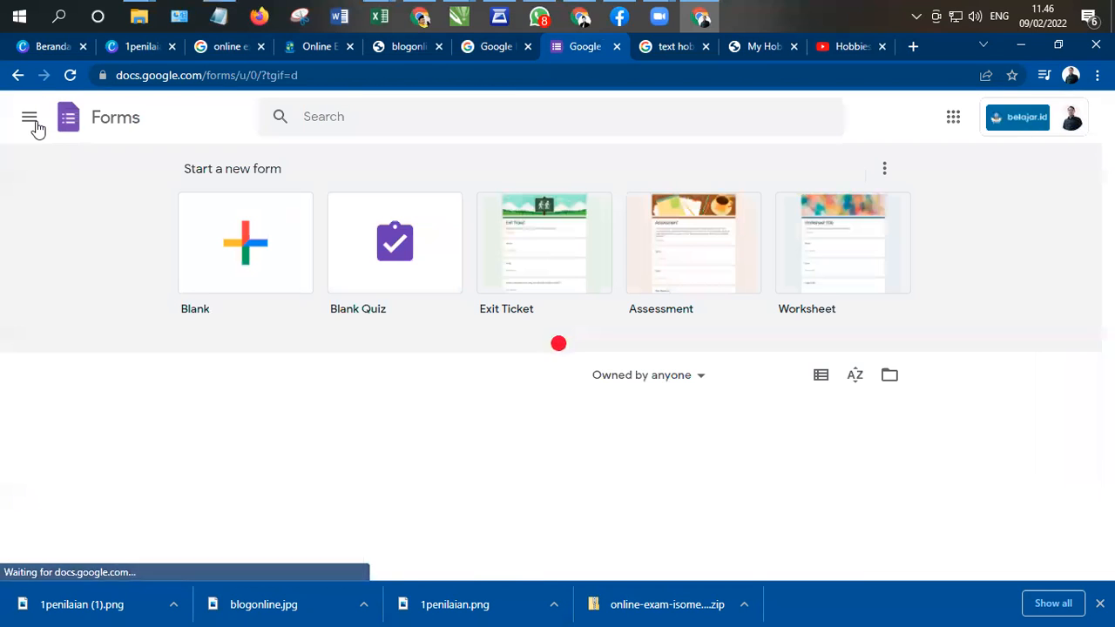
pyautogui.scroll(-1, 289, 252)
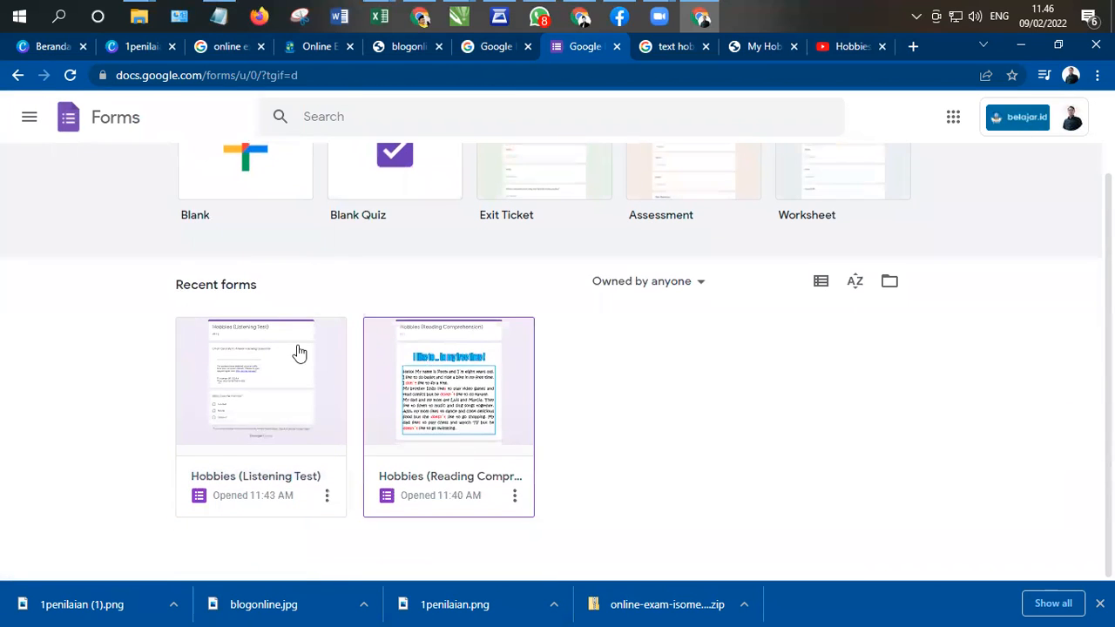
pyautogui.click(249, 403)
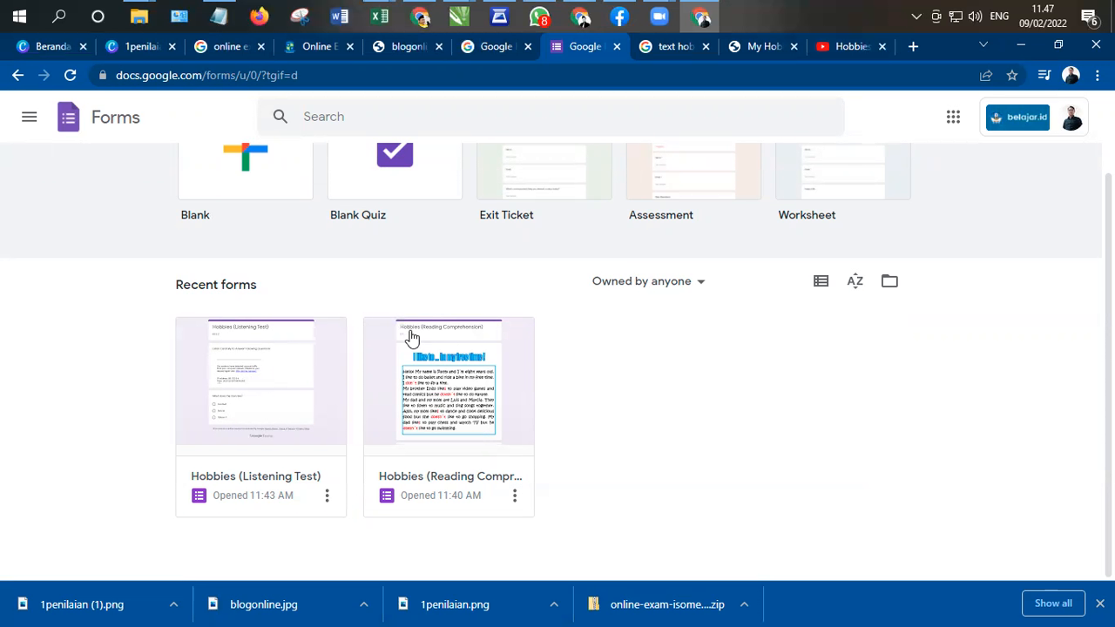
pyautogui.click(438, 415)
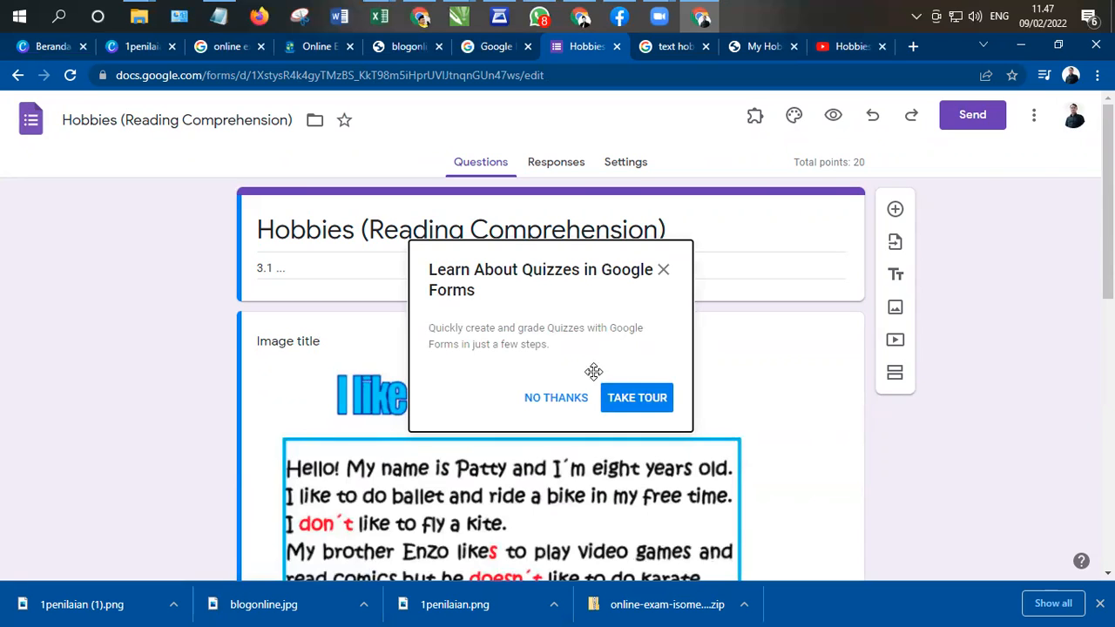
pyautogui.click(558, 398)
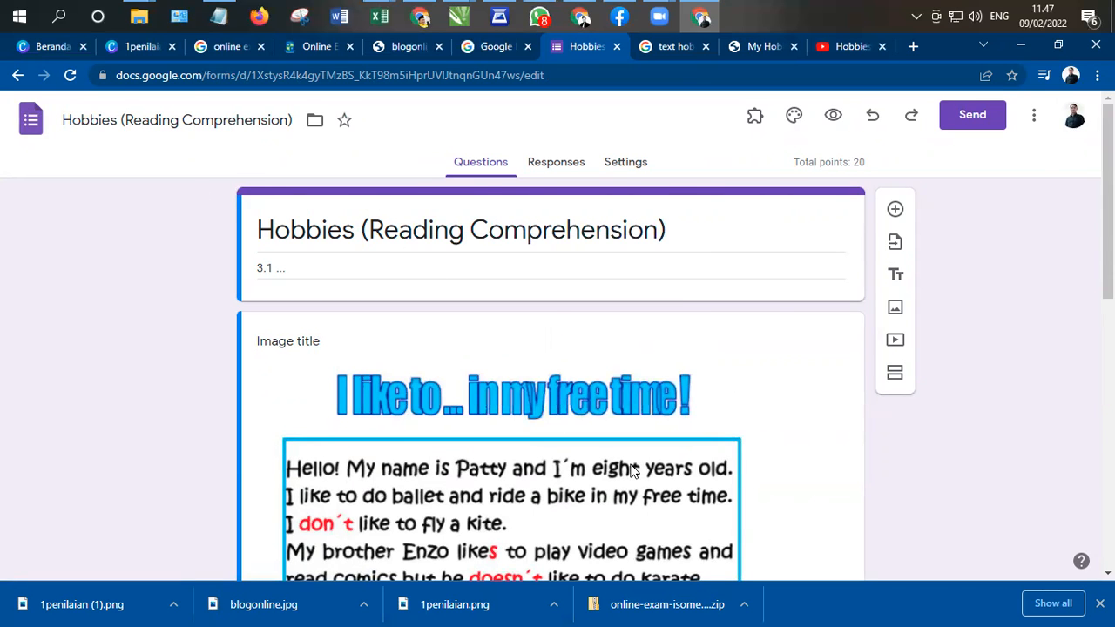
# - Look over the reading comprehension quiz's questions, its responses and its settings
pyautogui.scroll(-5, 530, 395)
pyautogui.scroll(6, 530, 395)
pyautogui.click(549, 166)
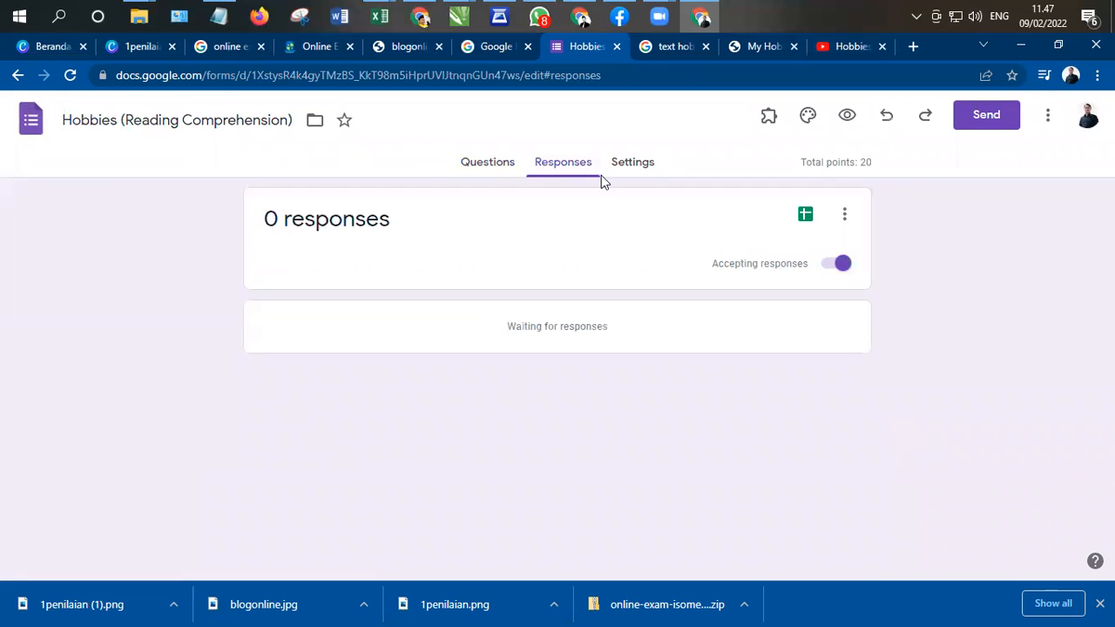
pyautogui.click(627, 166)
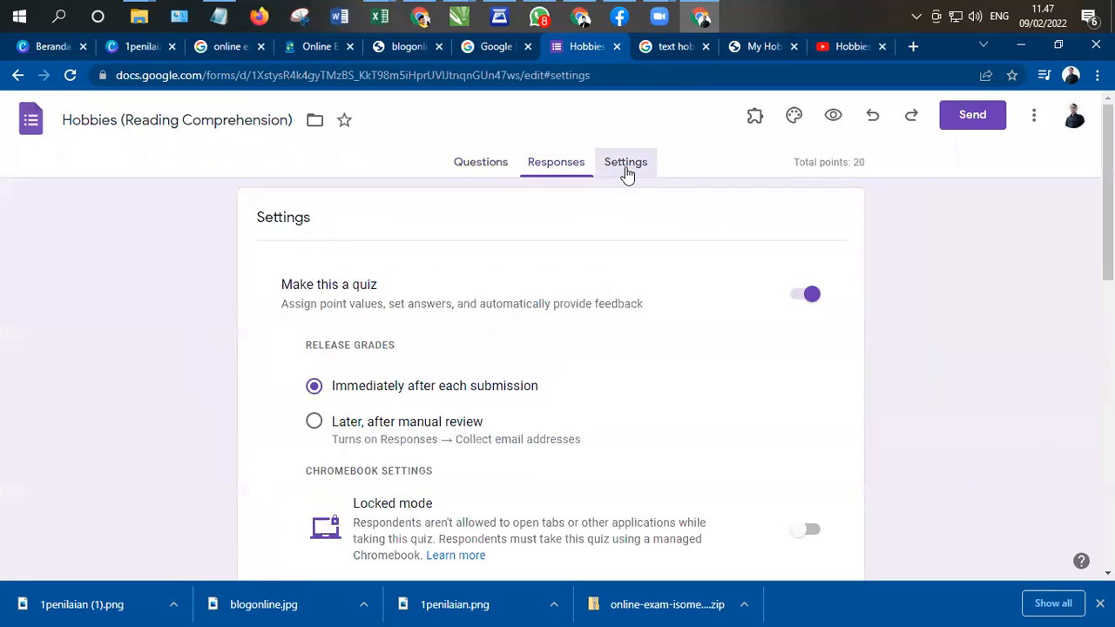
# - View the email, link and HTML embed options for sending the reading quiz, and leave without sending
pyautogui.click(972, 115)
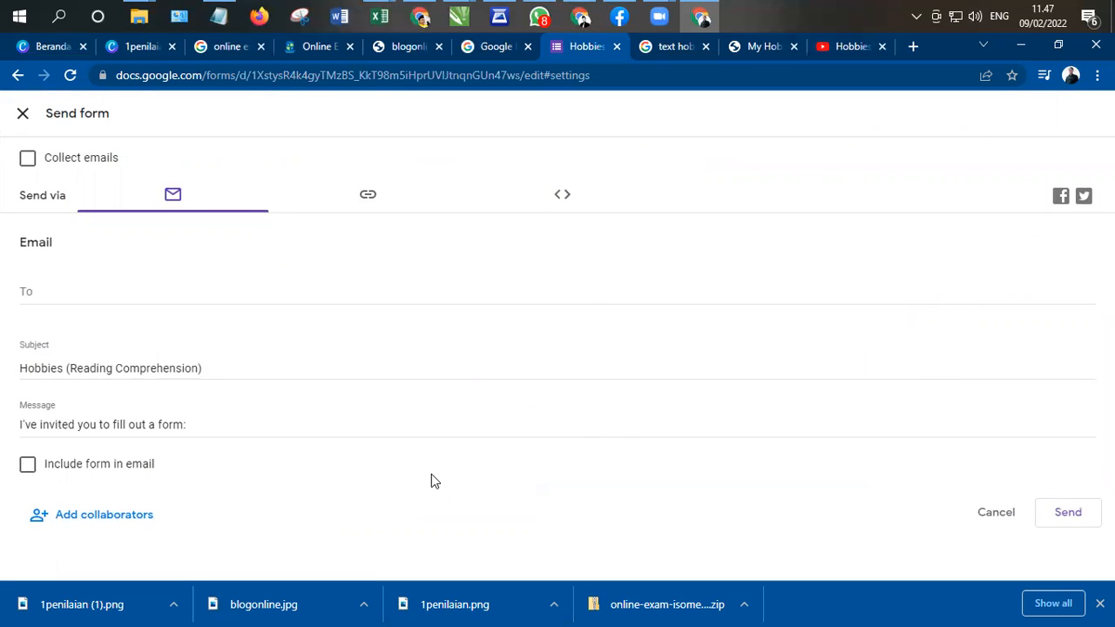
pyautogui.click(365, 200)
pyautogui.click(562, 199)
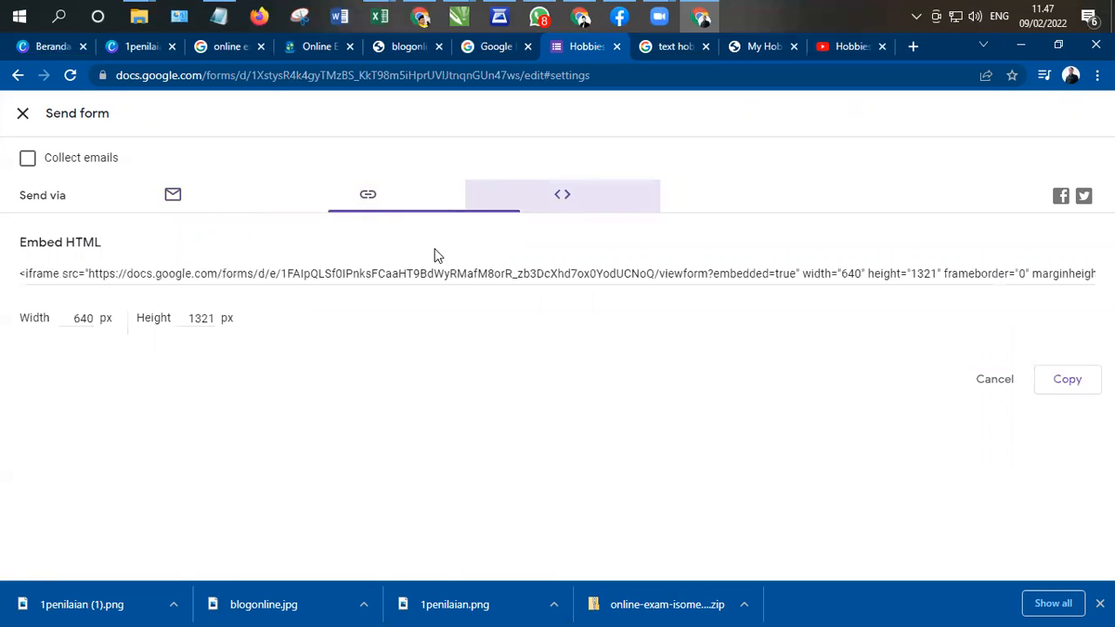
pyautogui.click(28, 116)
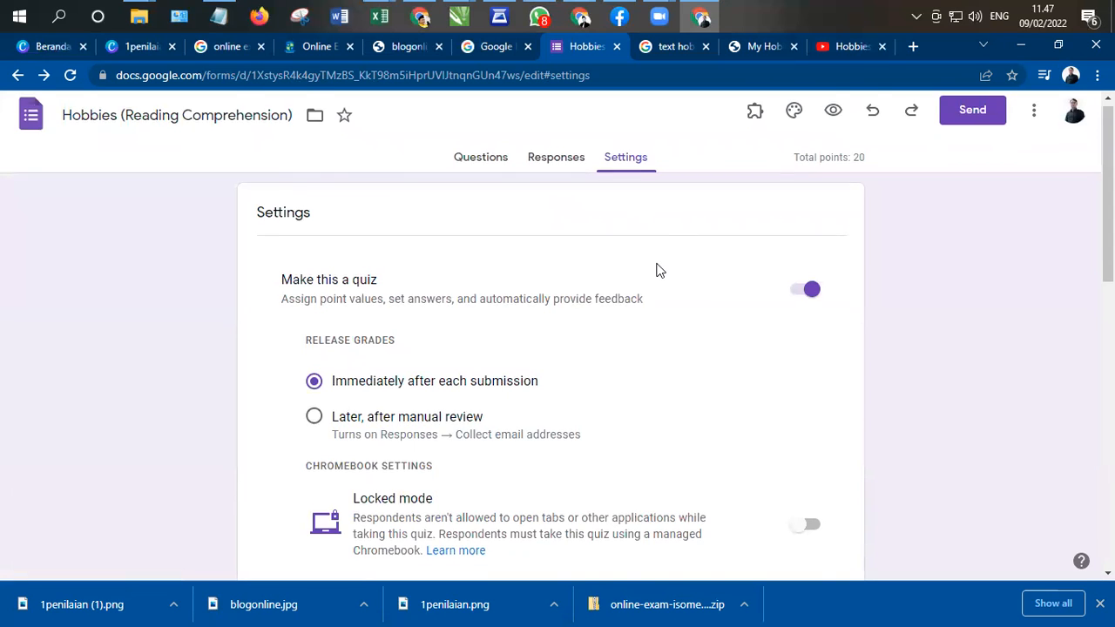
# - Examine the reading quiz's settings down to the form and question defaults
pyautogui.scroll(-8, 660, 290)
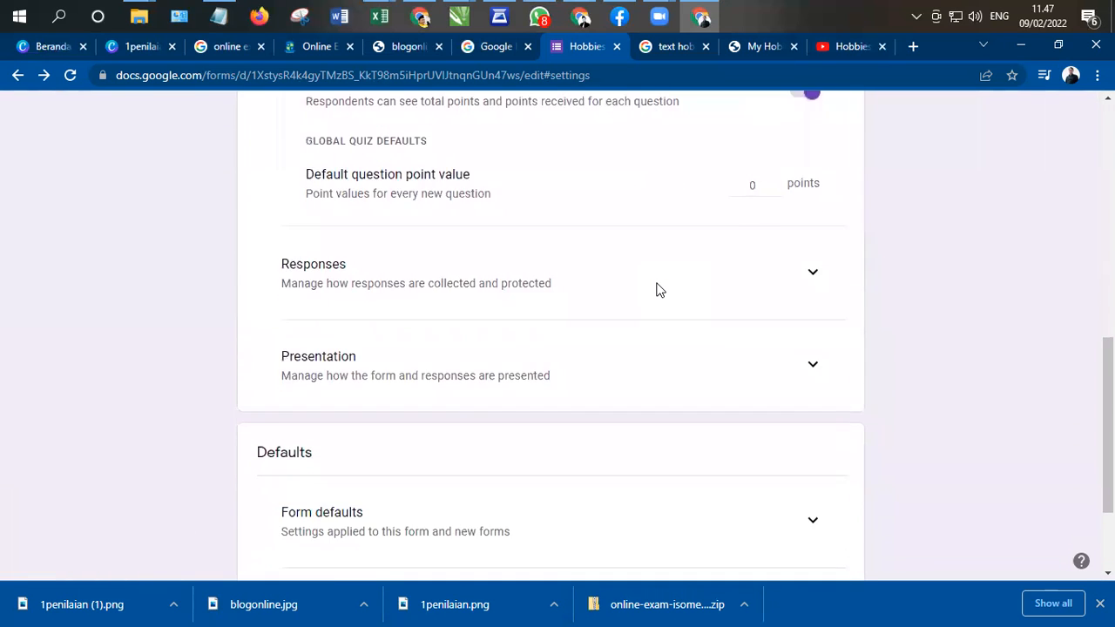
pyautogui.scroll(-2, 659, 290)
pyautogui.scroll(1, 660, 290)
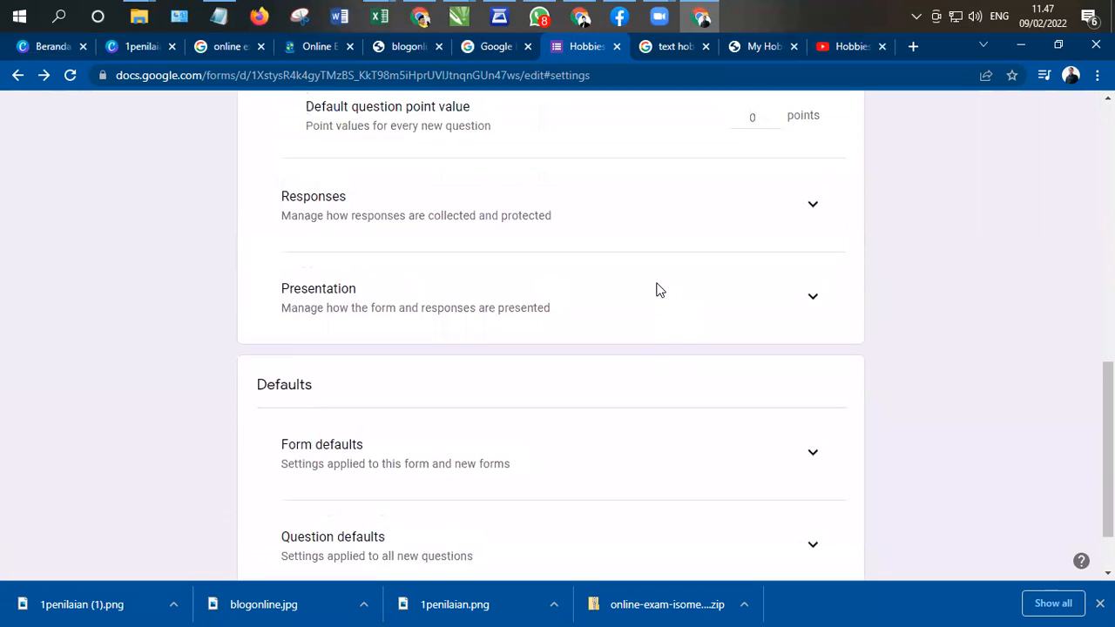
pyautogui.scroll(1, 660, 290)
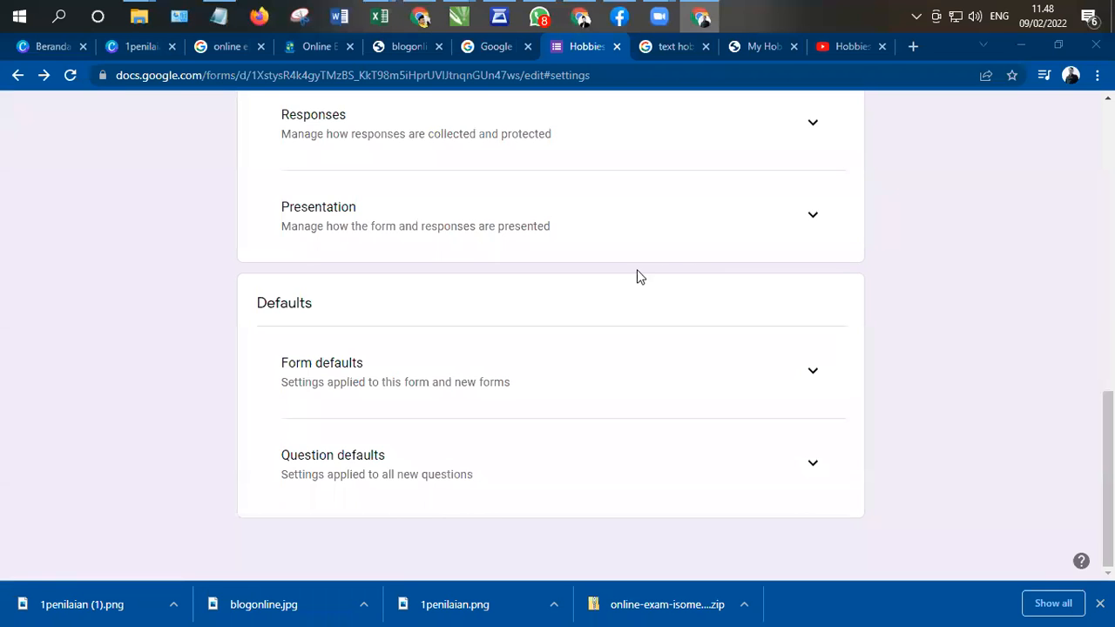
pyautogui.scroll(5, 388, 332)
pyautogui.scroll(4, 387, 332)
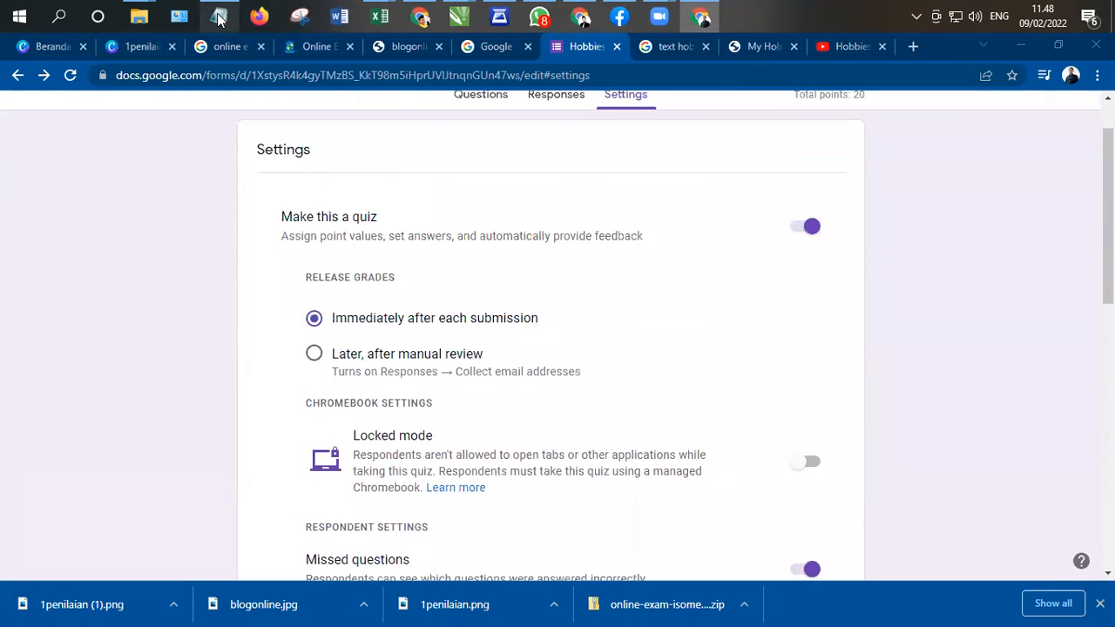
# - Check the listening quiz link kept in Notepad and return to the form in the browser
pyautogui.moveTo(219, 18)
pyautogui.click(217, 99)
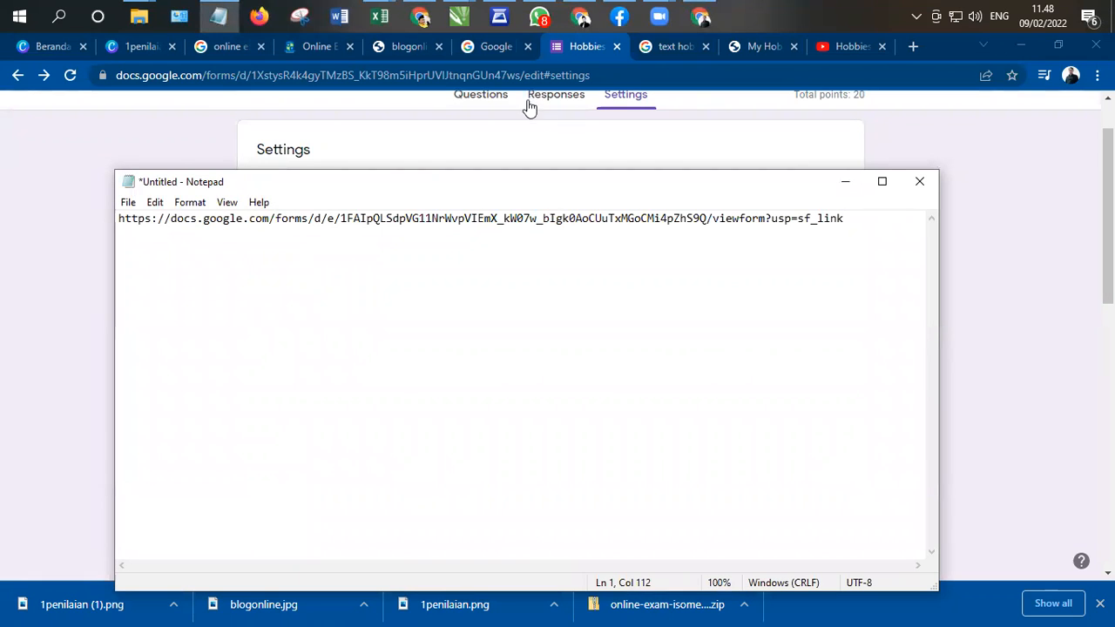
pyautogui.click(588, 49)
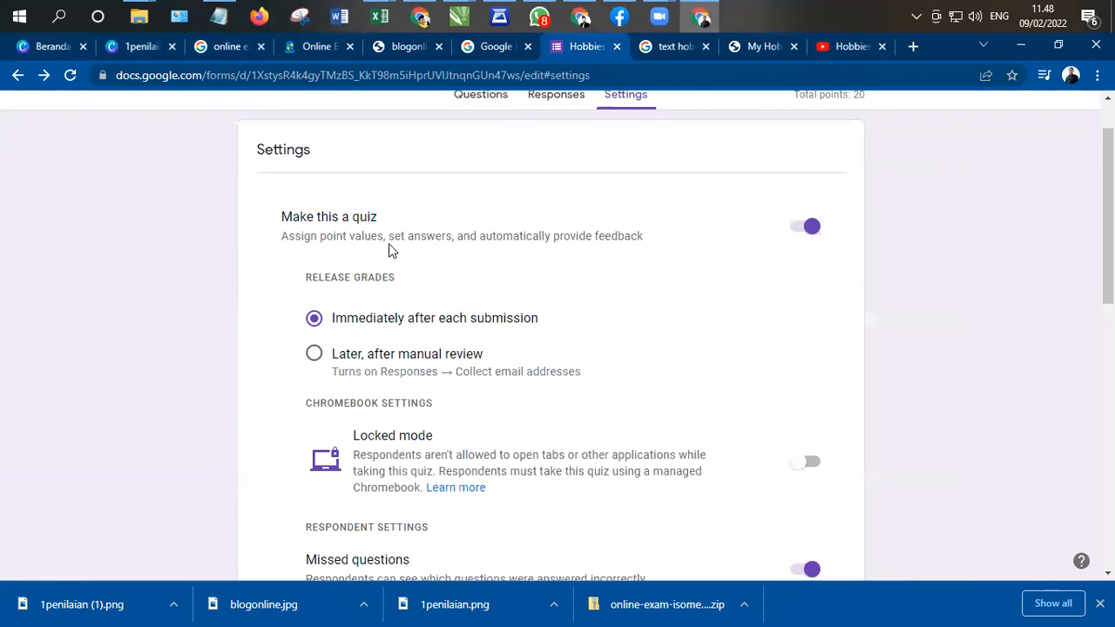
# - Revisit the reading quiz's questions and review its respondent settings, default point value and response options
pyautogui.scroll(1, 392, 251)
pyautogui.click(460, 170)
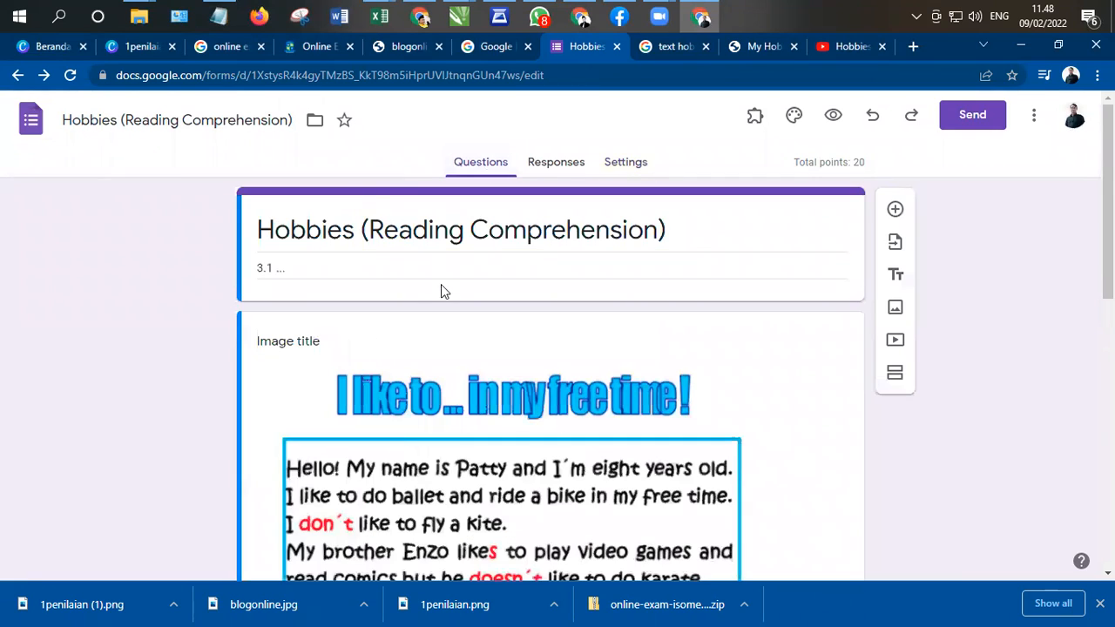
pyautogui.click(612, 171)
pyautogui.scroll(-4, 660, 317)
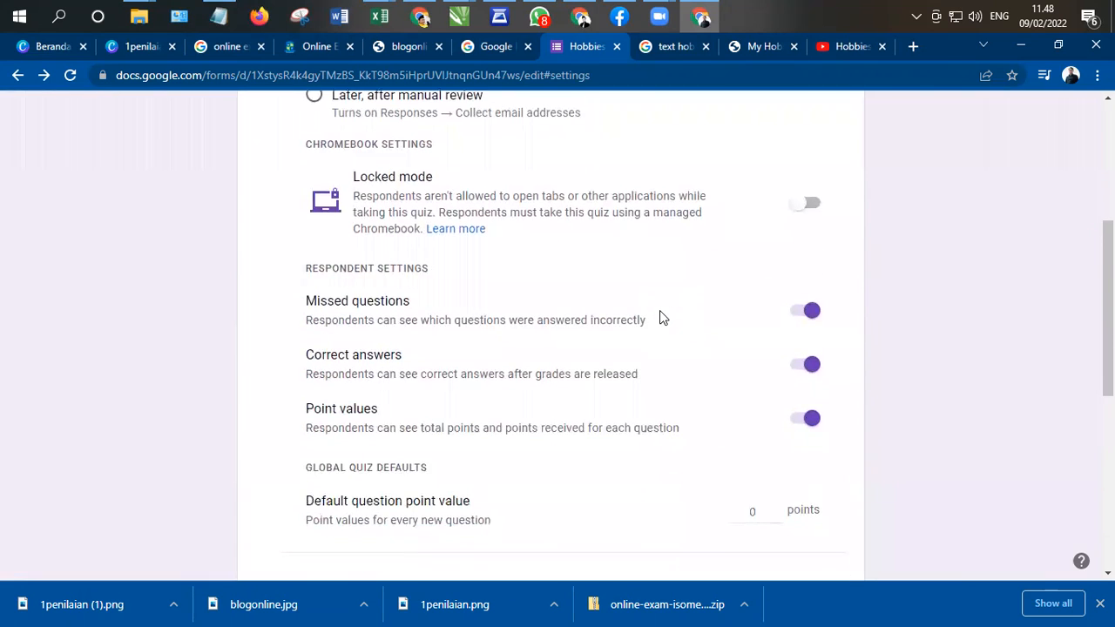
pyautogui.scroll(-1, 659, 317)
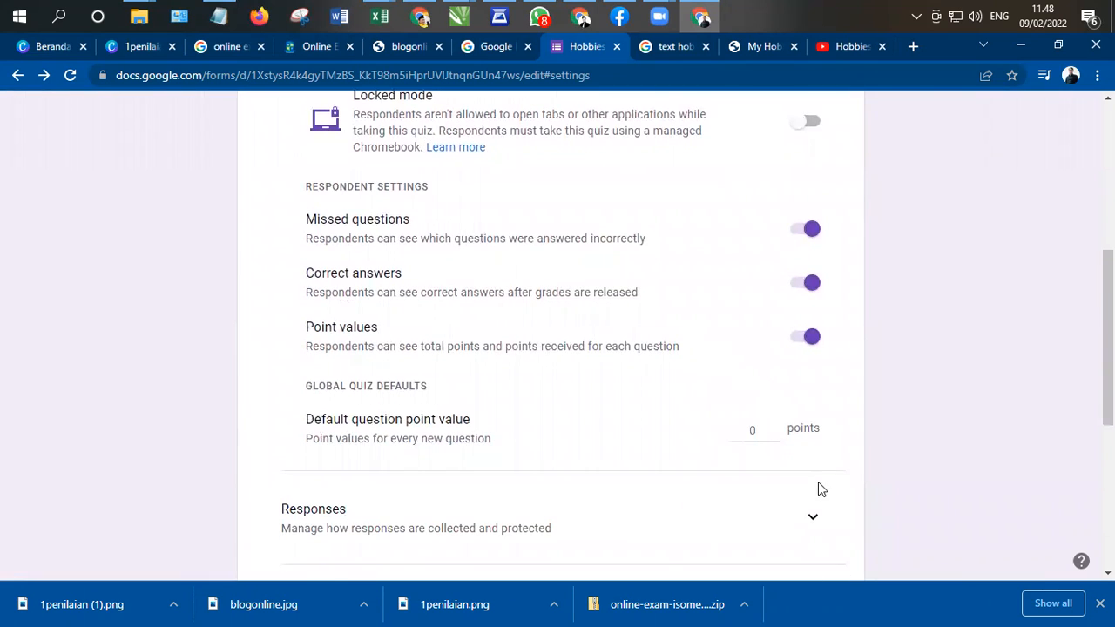
pyautogui.scroll(-1, 820, 501)
pyautogui.scroll(5, 622, 241)
pyautogui.scroll(-5, 874, 216)
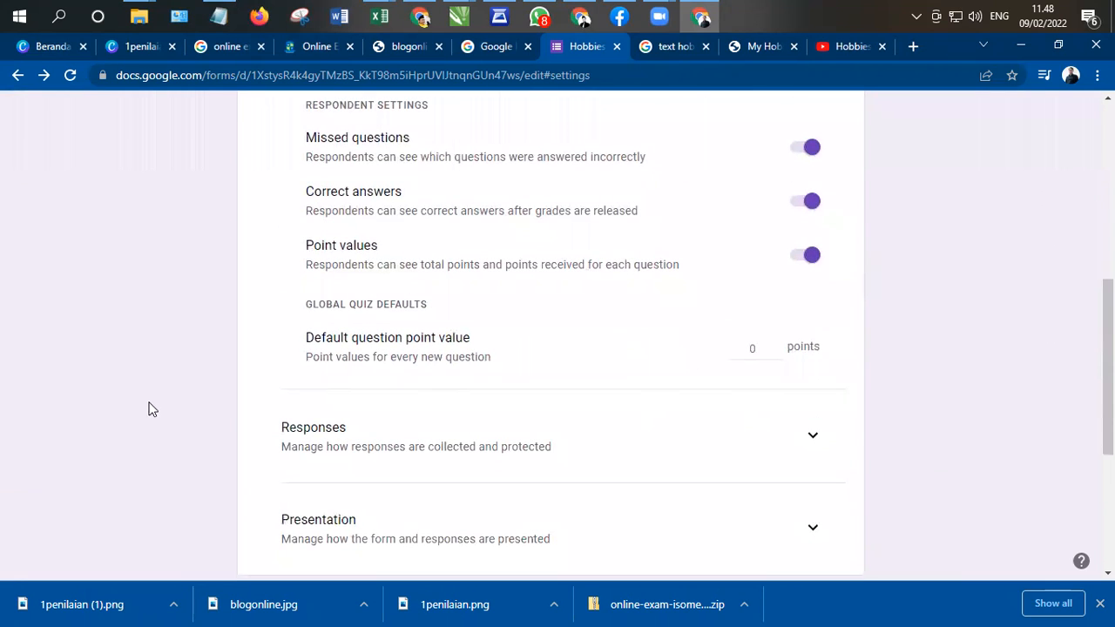
# - In the Presentation settings, replace the confirmation message with "Terima kasih sudah mengerjakan tes membaca."
pyautogui.scroll(-2, 650, 513)
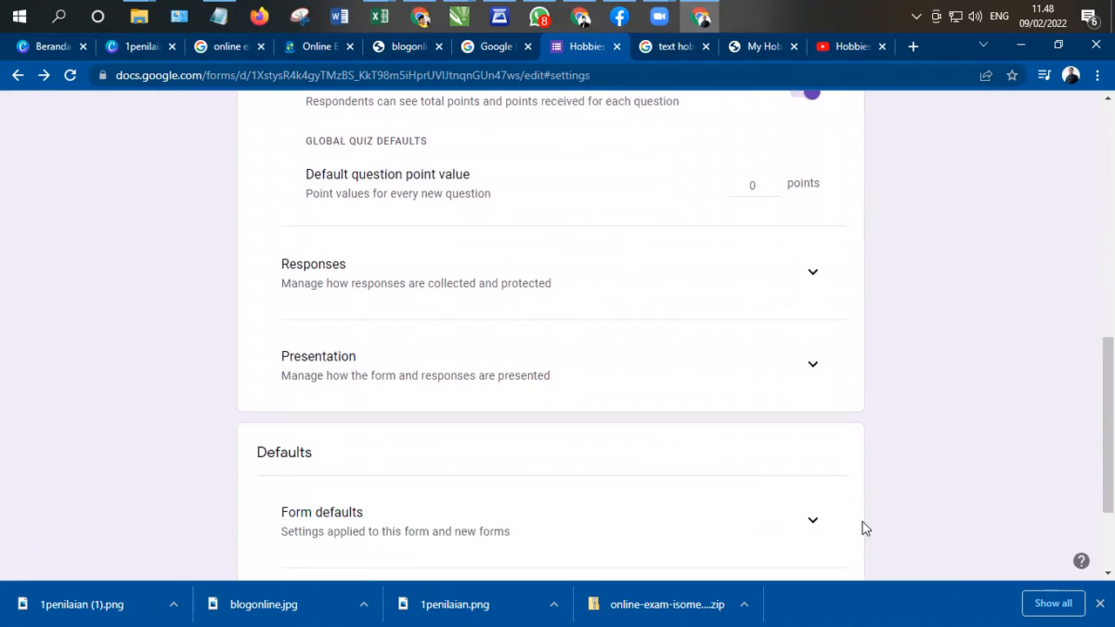
pyautogui.click(812, 367)
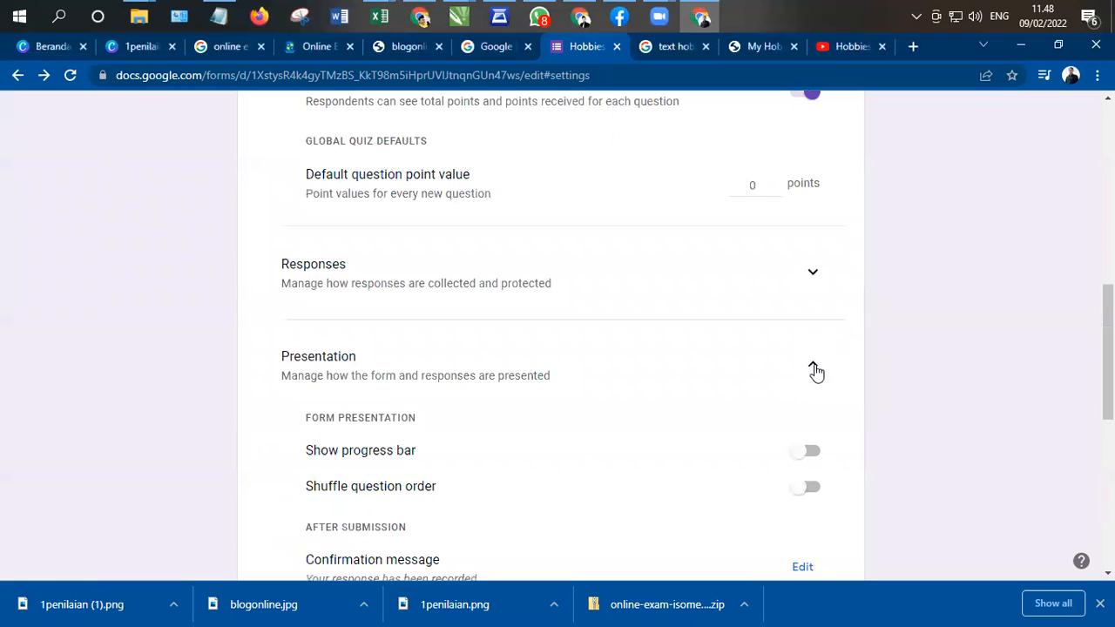
pyautogui.scroll(-2, 694, 392)
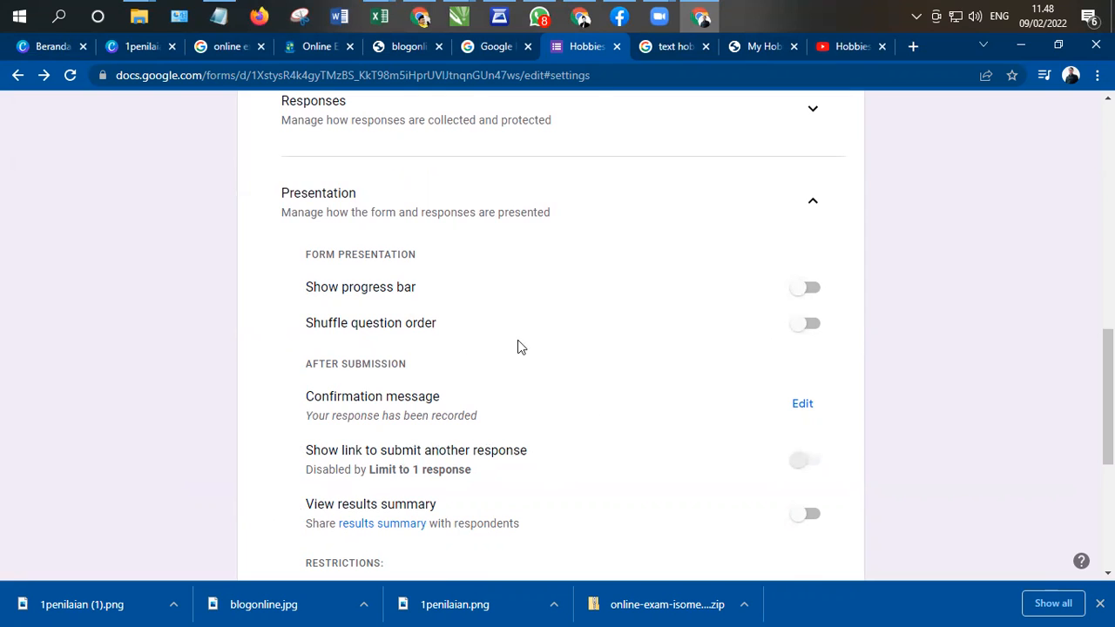
pyautogui.scroll(-2, 674, 370)
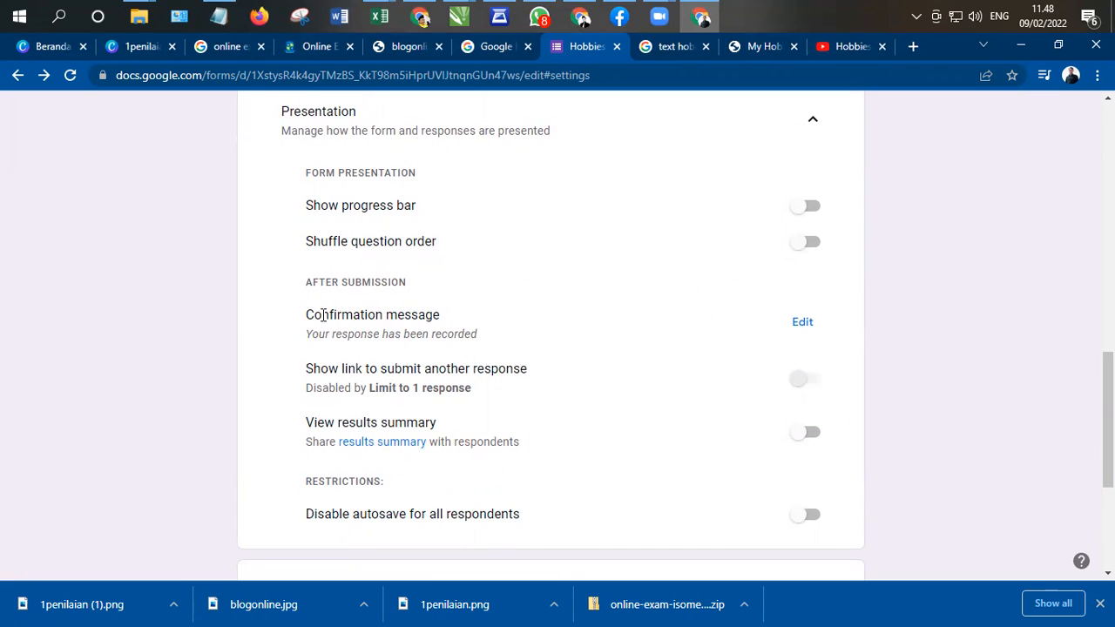
pyautogui.moveTo(306, 316); pyautogui.dragTo(496, 337)
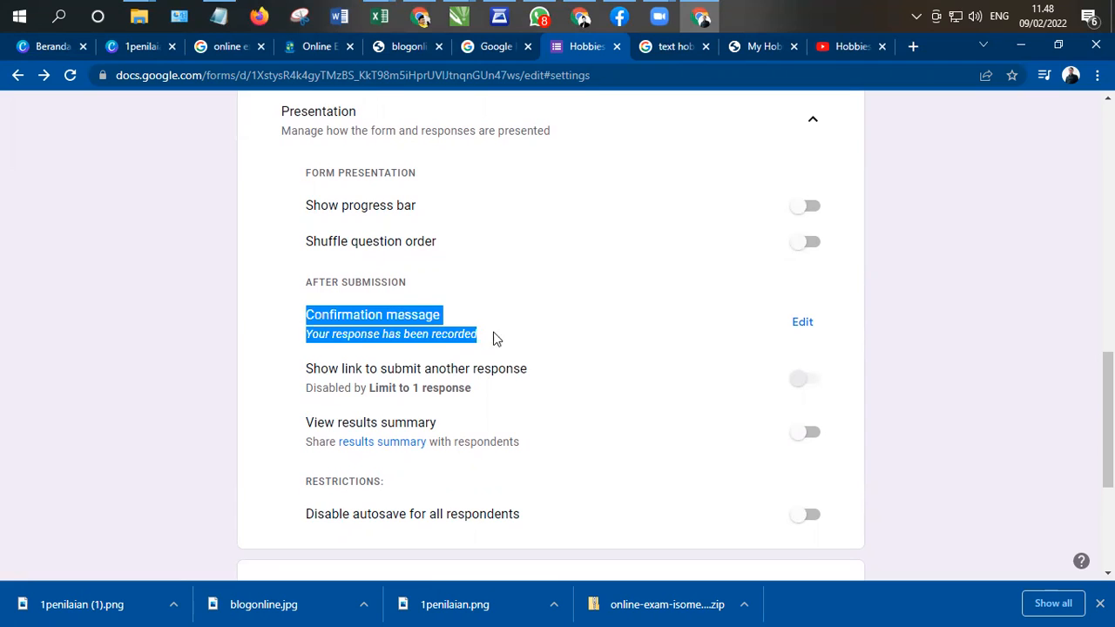
pyautogui.click(403, 333)
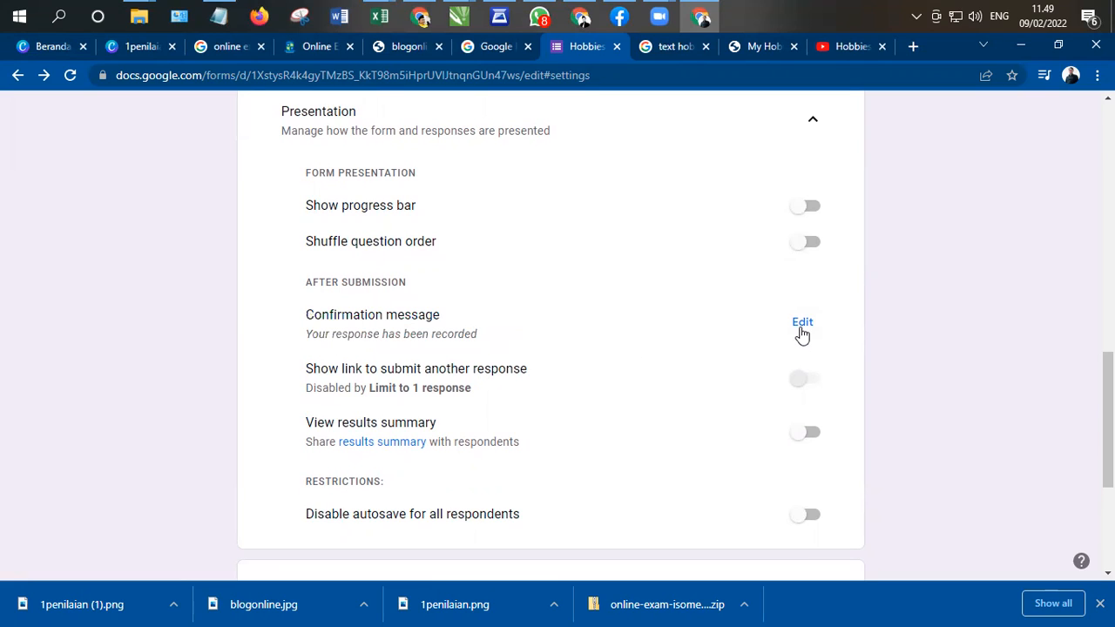
pyautogui.click(803, 324)
pyautogui.moveTo(547, 328); pyautogui.dragTo(302, 331)
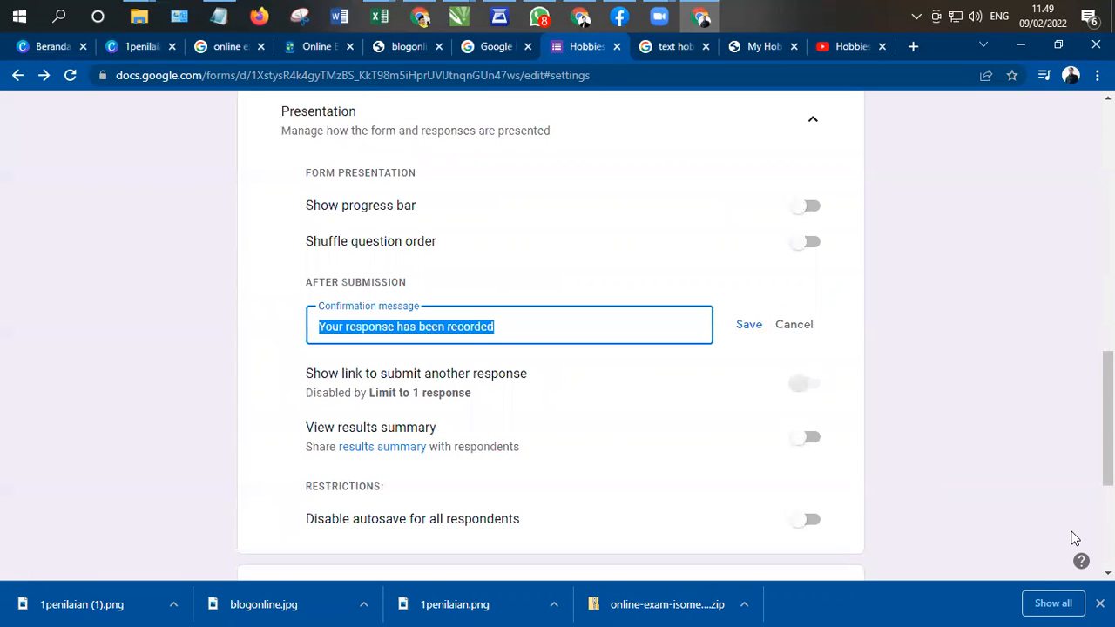
pyautogui.write('Ter')
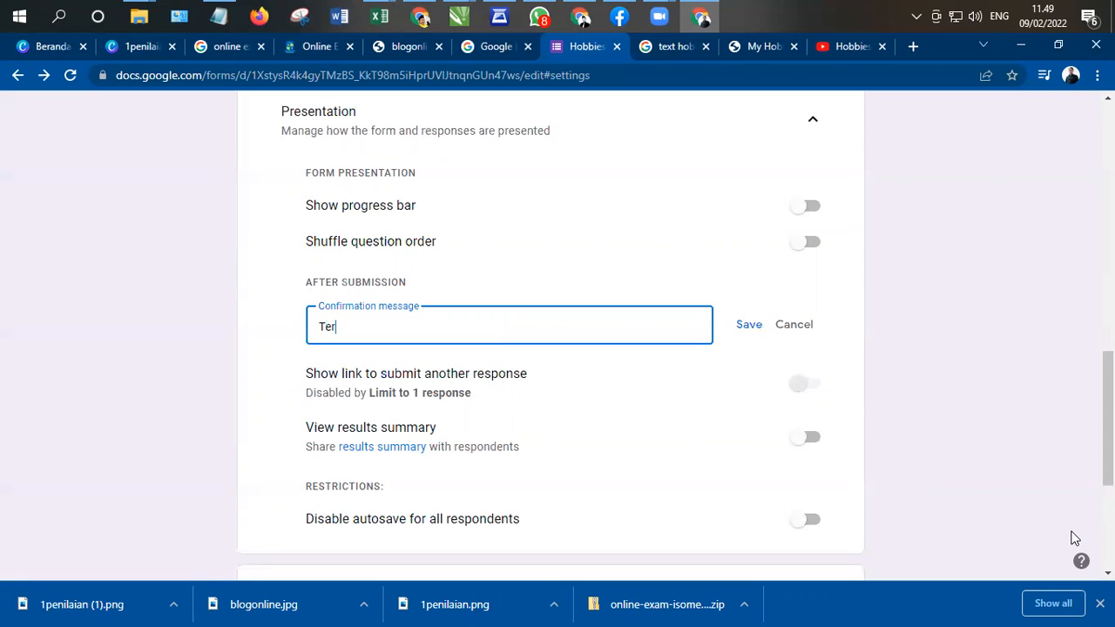
pyautogui.write('imakasih sudah mengerjakan ')
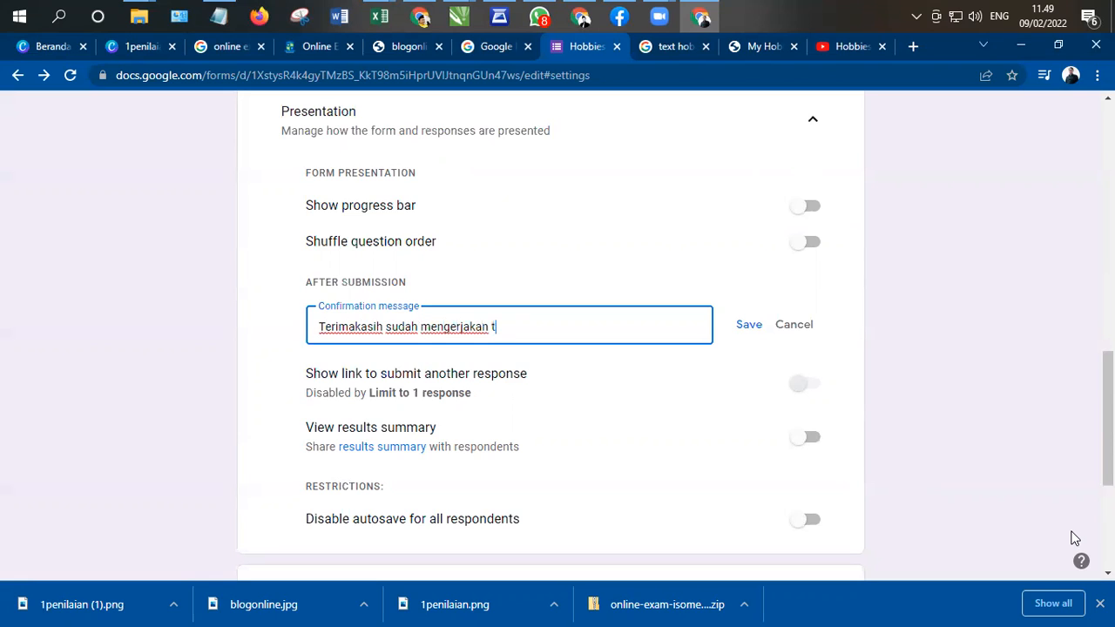
pyautogui.write('tes membaca.')
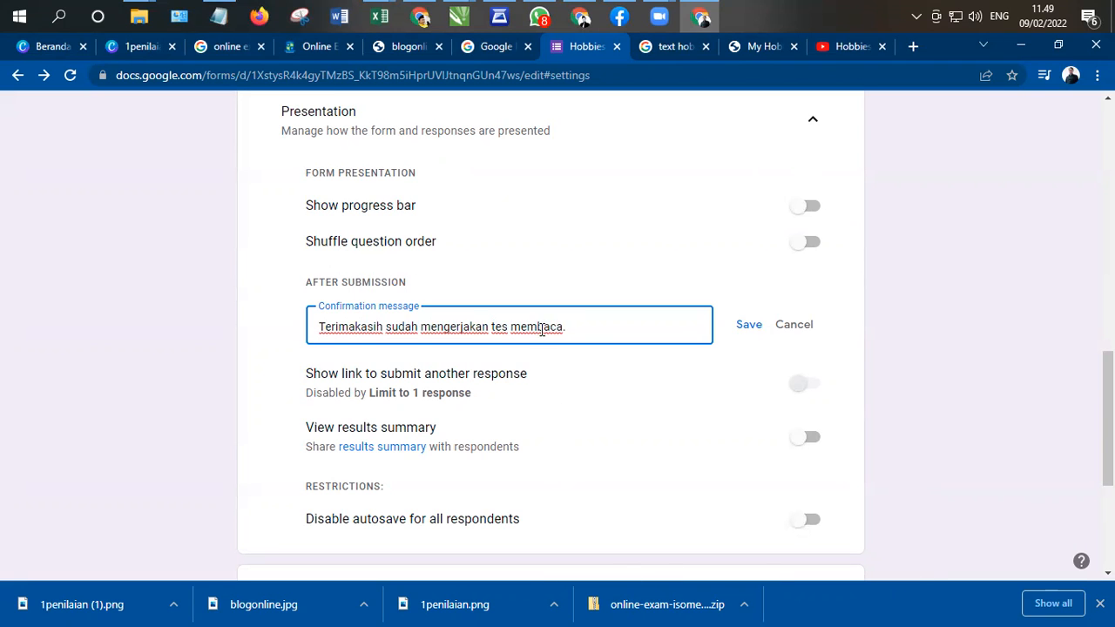
pyautogui.moveTo(568, 327); pyautogui.dragTo(424, 324)
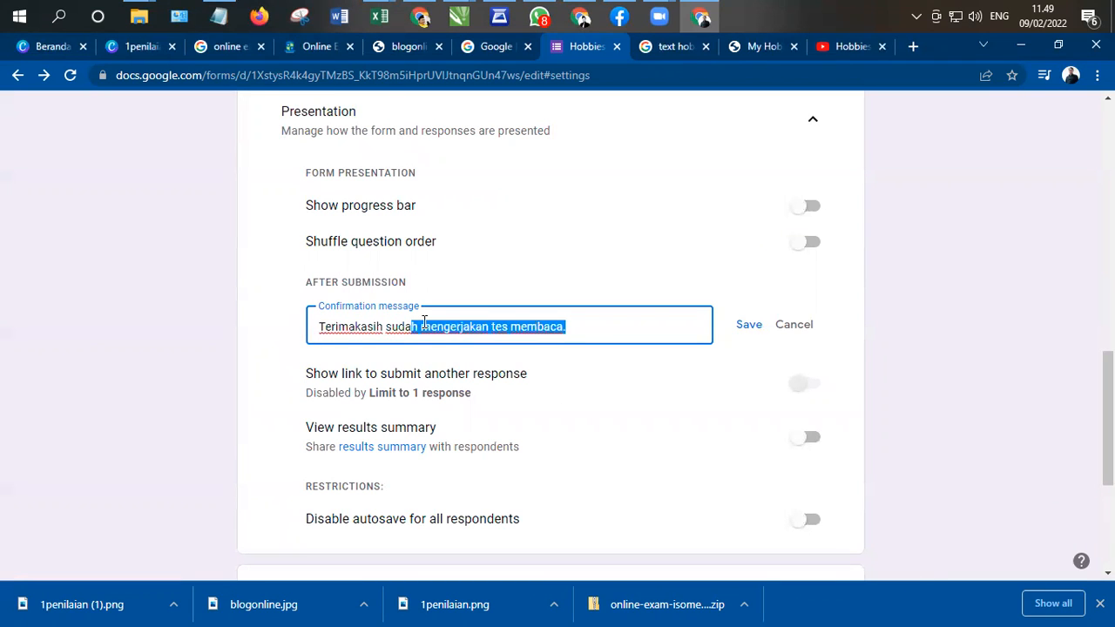
pyautogui.click(355, 327)
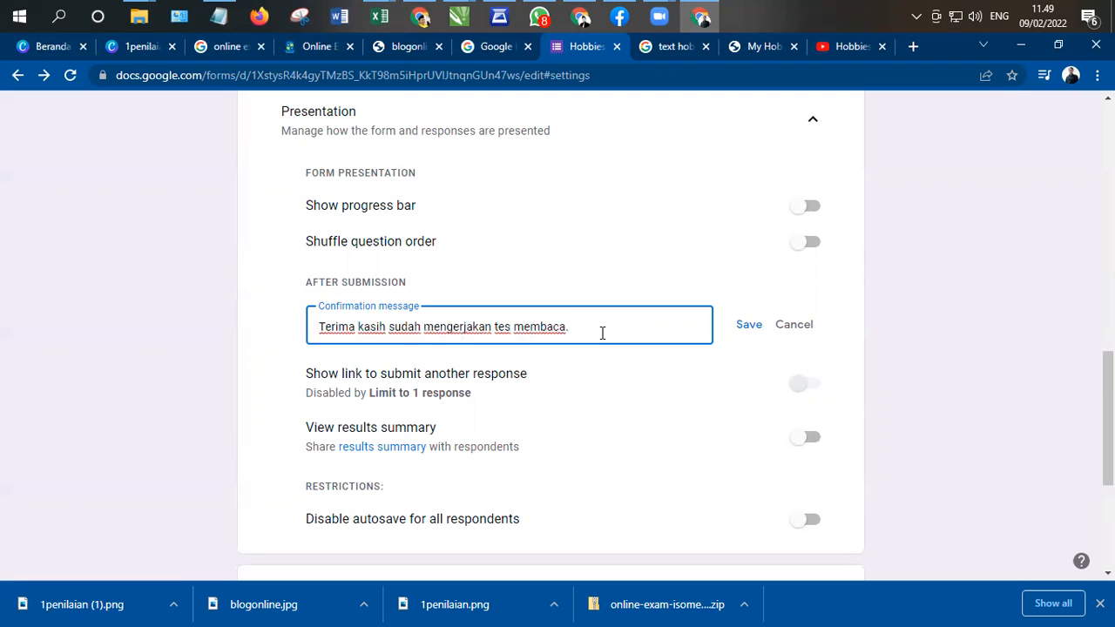
# - Append "Silahkan melanjutkan ke penilaian mendengarkan. Klik link berikut ini:" to the end of the confirmation message
pyautogui.write('elanjutjk')
pyautogui.press('BackSpace')
pyautogui.write('ilahkan melanjutkan ke penilaian')
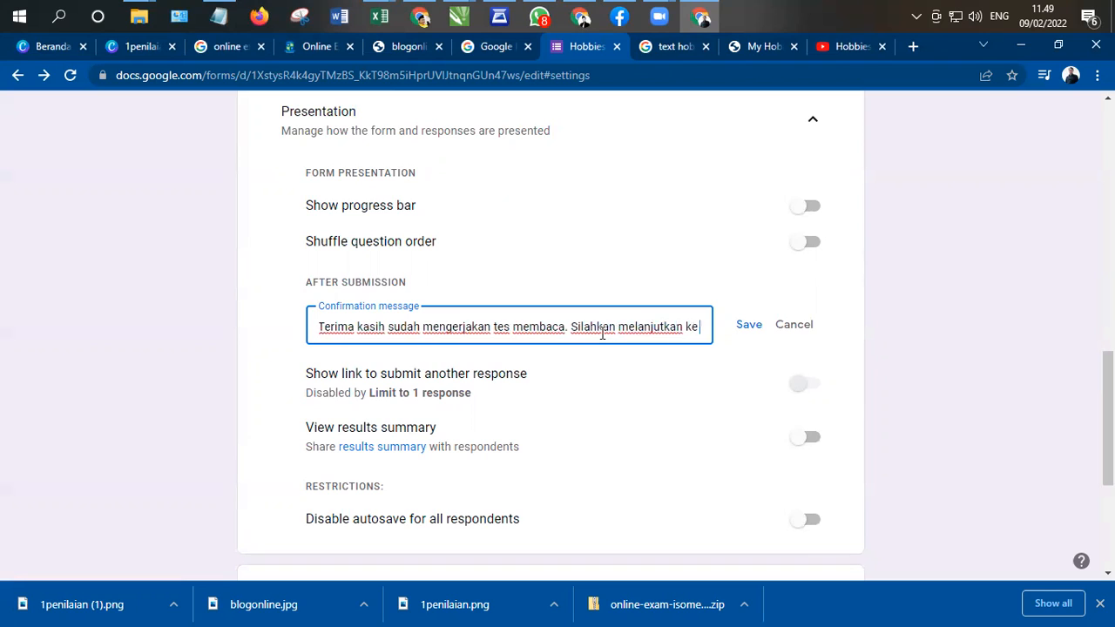
pyautogui.write(' mendengarkan. Kl')
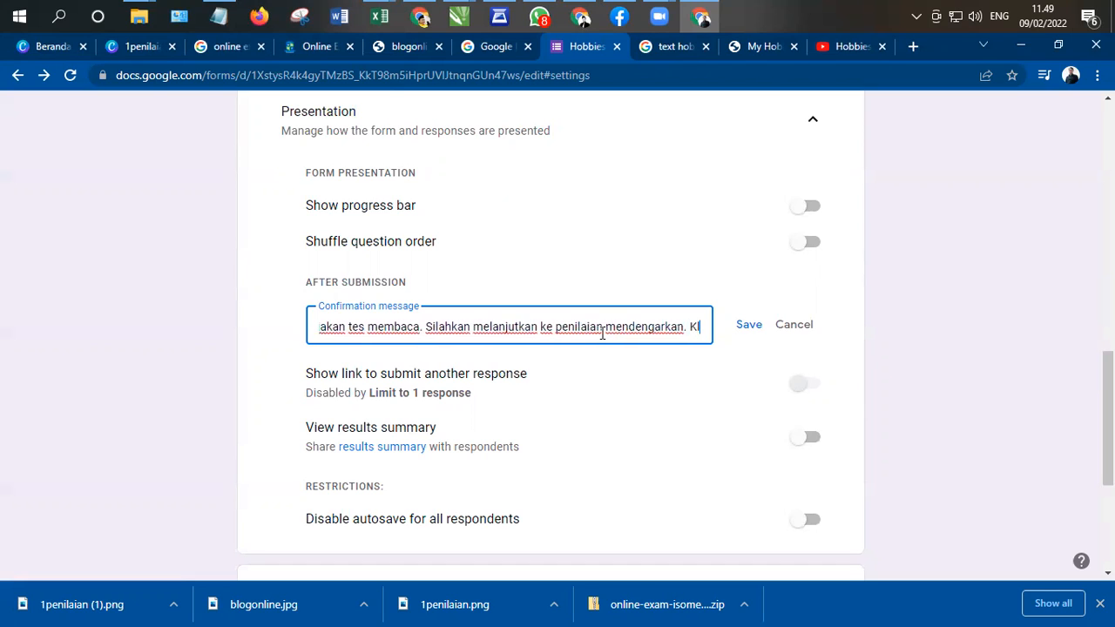
pyautogui.write('ik link')
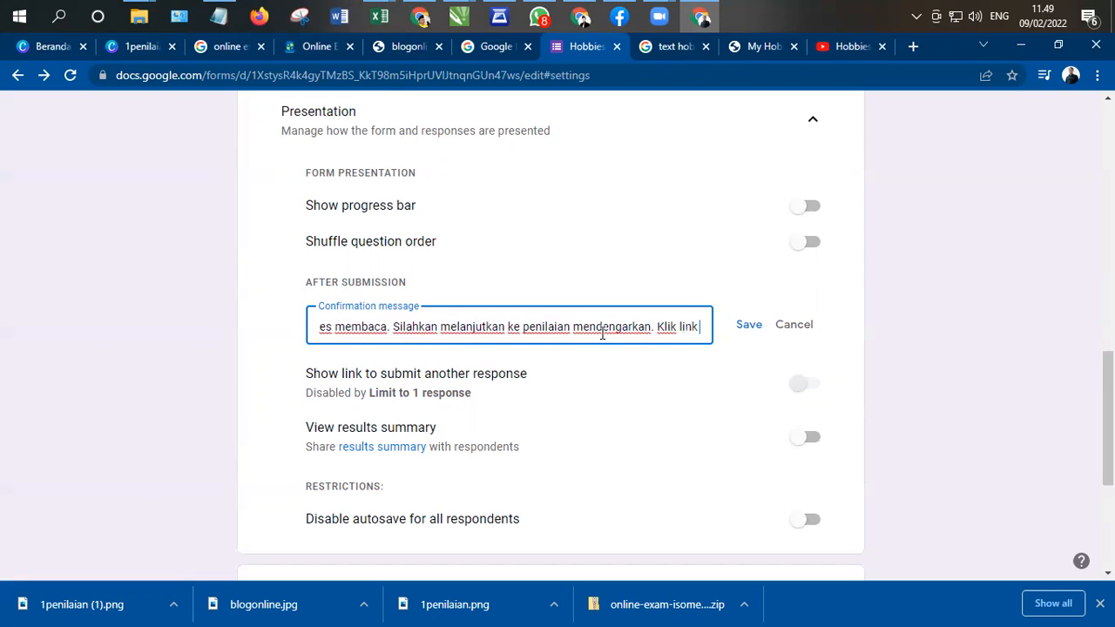
pyautogui.write(' berikut')
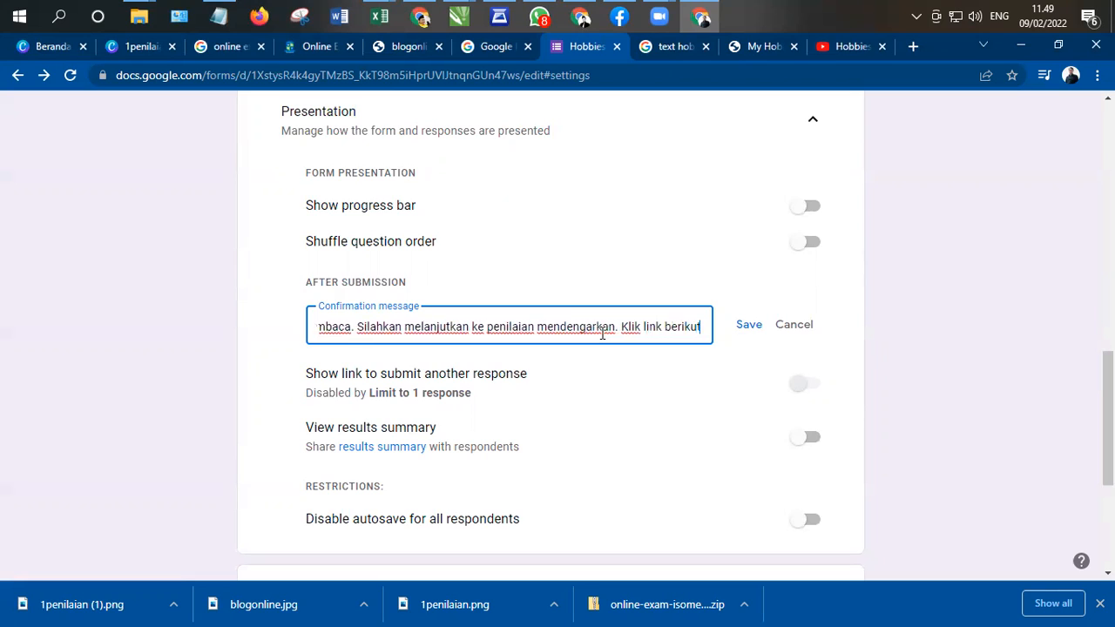
pyautogui.write(' ini:')
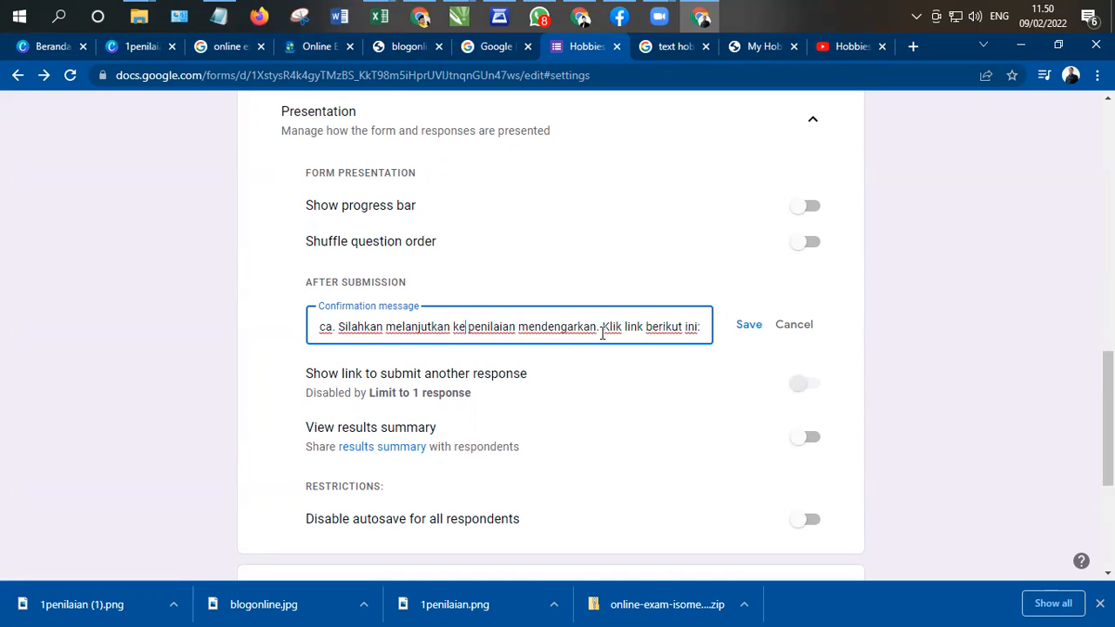
pyautogui.press('Left')
pyautogui.press('Left')
pyautogui.press('Left')
pyautogui.press('Left')
pyautogui.press('Left')
pyautogui.press('Left')
pyautogui.press('Left')
pyautogui.press('Left')
pyautogui.press('Left')
pyautogui.press('Left')
pyautogui.press('Left')
pyautogui.press('Left')
pyautogui.press('Left')
pyautogui.press('Left')
pyautogui.press('Left')
pyautogui.press('Left')
pyautogui.press('Left')
pyautogui.press('Left')
pyautogui.press('Left')
pyautogui.press('Left')
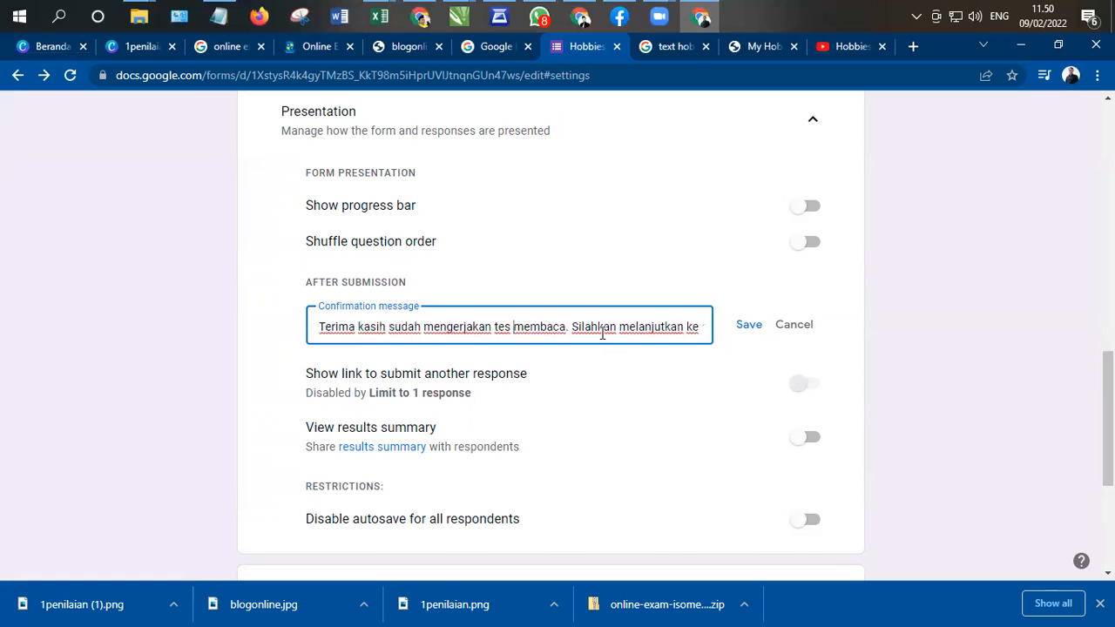
pyautogui.press('Right')
pyautogui.press('Right')
pyautogui.press('Right')
pyautogui.press('Right')
pyautogui.press('Right')
pyautogui.press('Right')
pyautogui.press('Right')
pyautogui.press('Right')
pyautogui.press('Right')
pyautogui.press('Right')
pyautogui.press('Right')
pyautogui.press('Right')
pyautogui.press('Right')
pyautogui.press('Right')
pyautogui.press('Right')
pyautogui.press('Right')
pyautogui.press('Right')
pyautogui.press('Right')
pyautogui.press('Right')
pyautogui.press('Right')
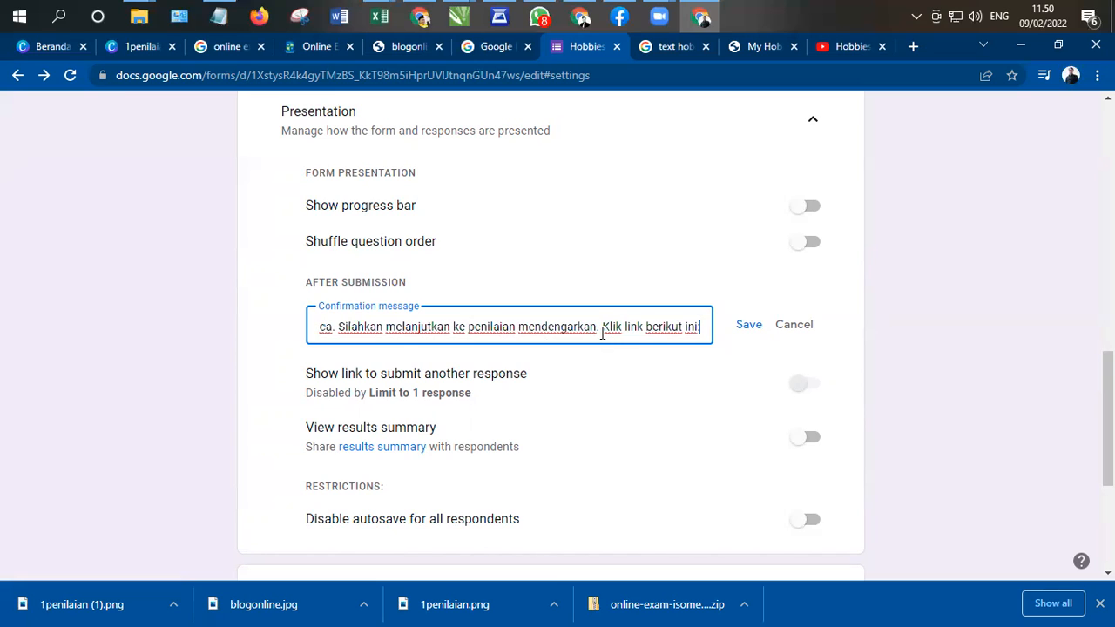
pyautogui.write(':')
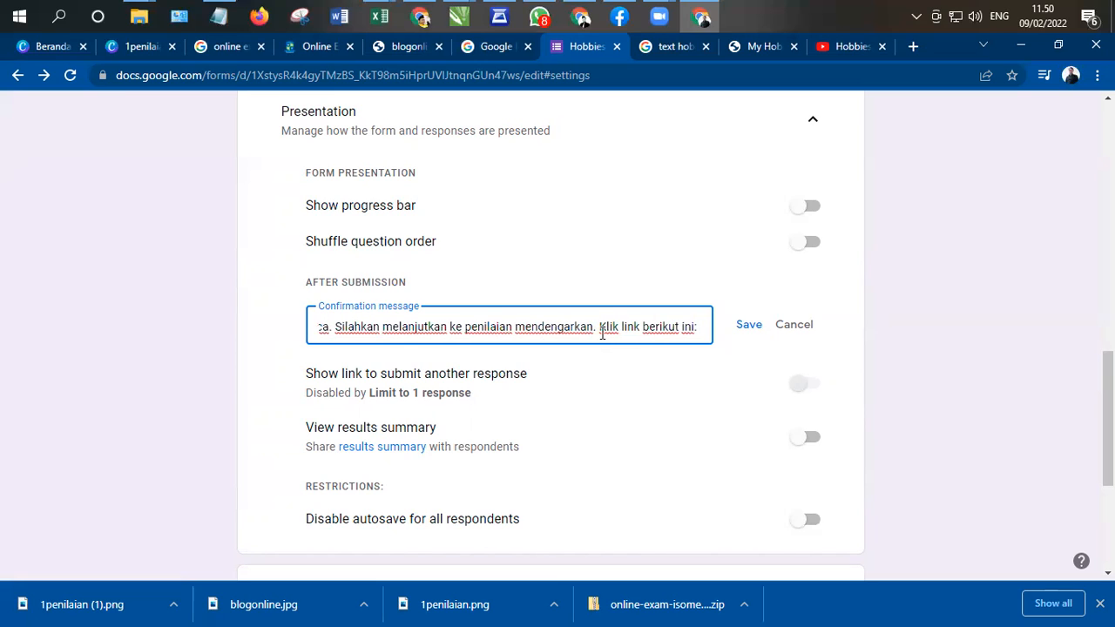
# - Copy the listening quiz link from Notepad and switch back to the reading quiz in the browser
pyautogui.click(219, 17)
pyautogui.moveTo(858, 223); pyautogui.dragTo(111, 225)
pyautogui.rightClick(223, 224)
pyautogui.click(263, 275)
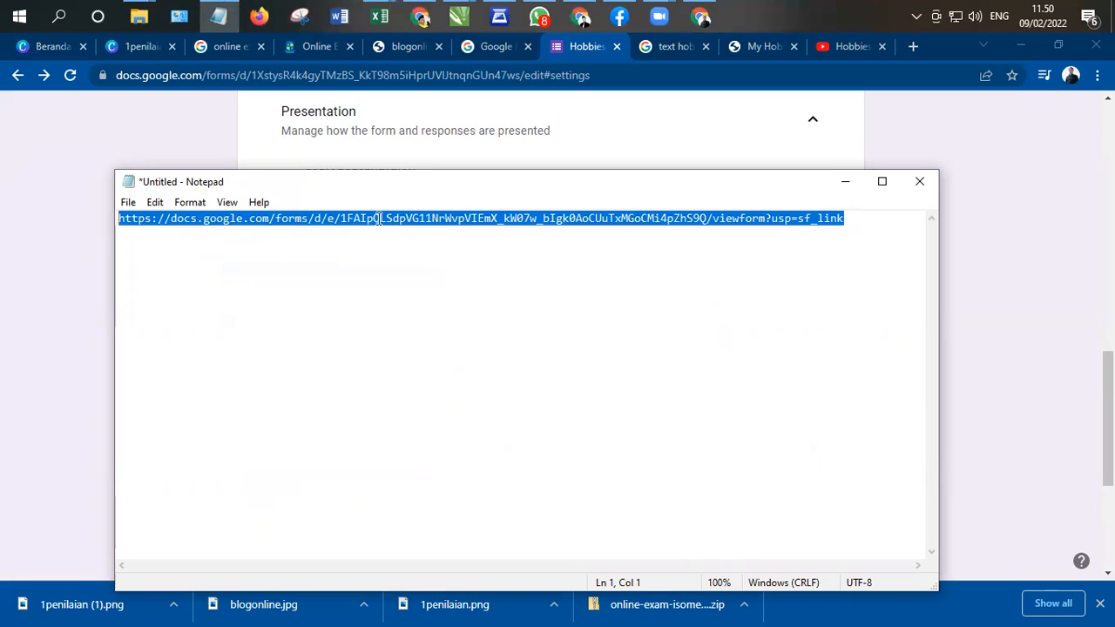
pyautogui.hotkey('alt', 'Tab')
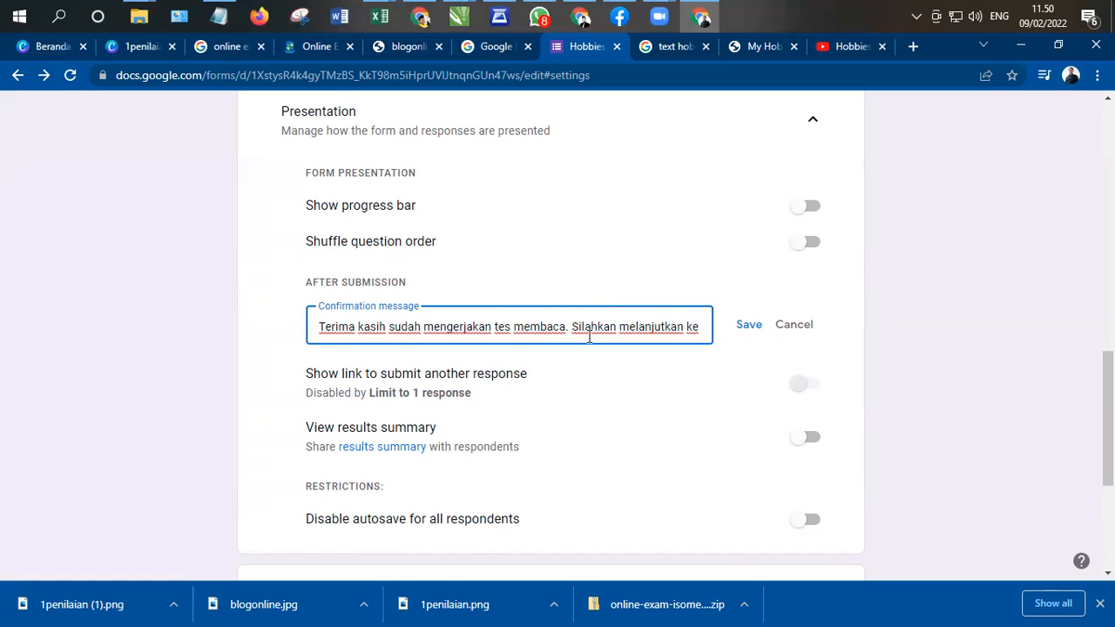
# - Paste the copied listening quiz link at the end of the confirmation message and save the message
pyautogui.hotkey('ctrl', 'Right')
pyautogui.hotkey('ctrl', 'Right')
pyautogui.hotkey('ctrl', 'Right')
pyautogui.hotkey('ctrl', 'Right')
pyautogui.hotkey('ctrl', 'Right')
pyautogui.hotkey('ctrl', 'Right')
pyautogui.hotkey('ctrl', 'Right')
pyautogui.hotkey('ctrl', 'Right')
pyautogui.hotkey('ctrl', 'Right')
pyautogui.hotkey('ctrl', 'Right')
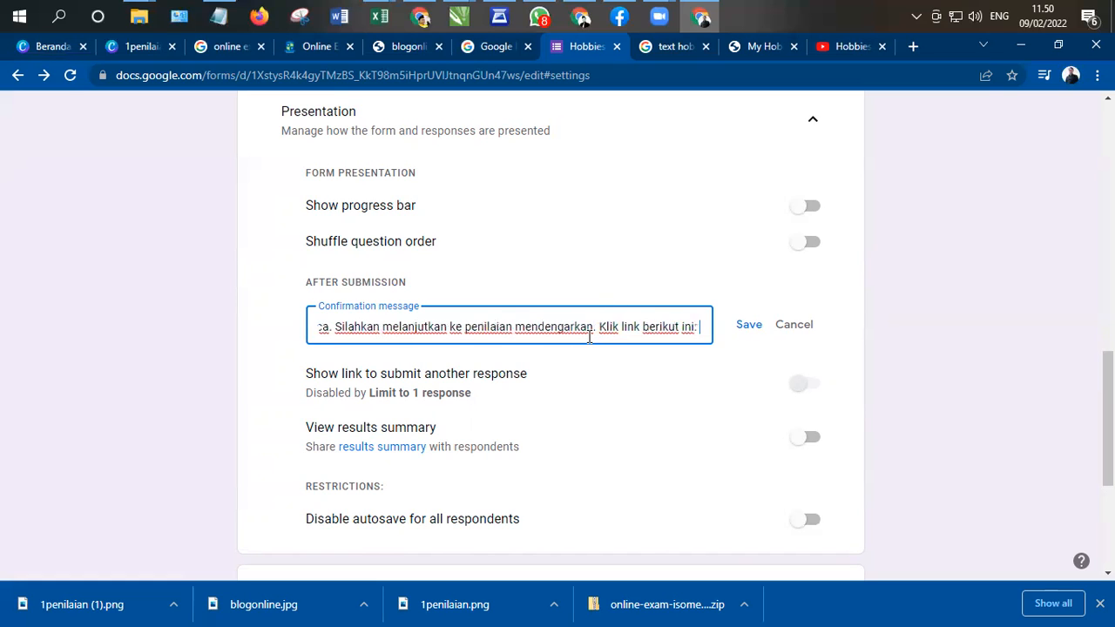
pyautogui.hotkey('ctrl', 'v')
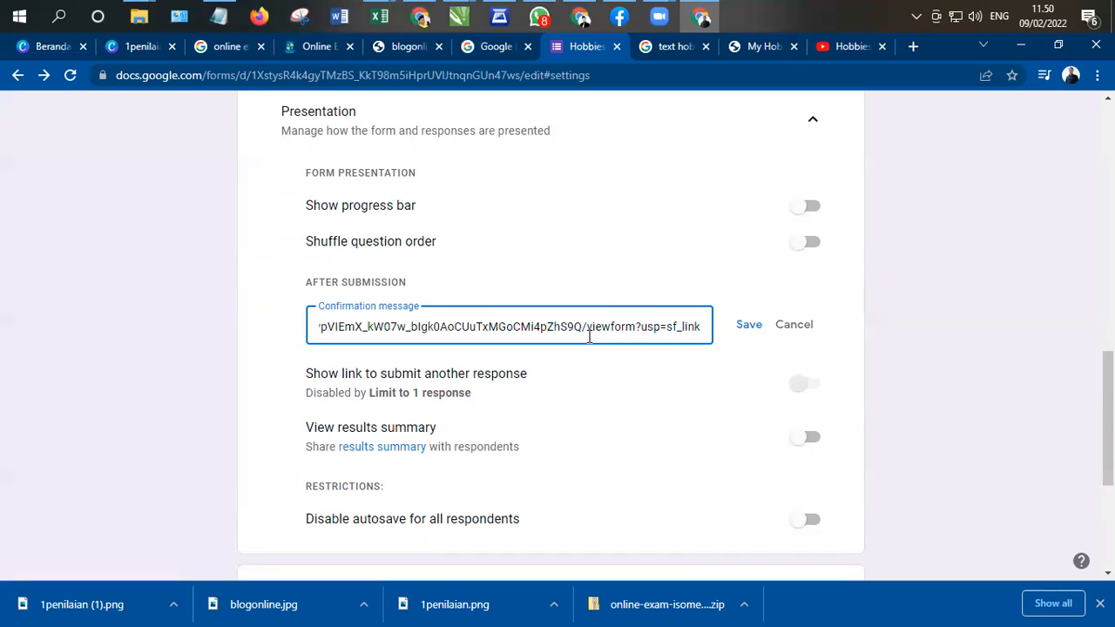
pyautogui.click(749, 326)
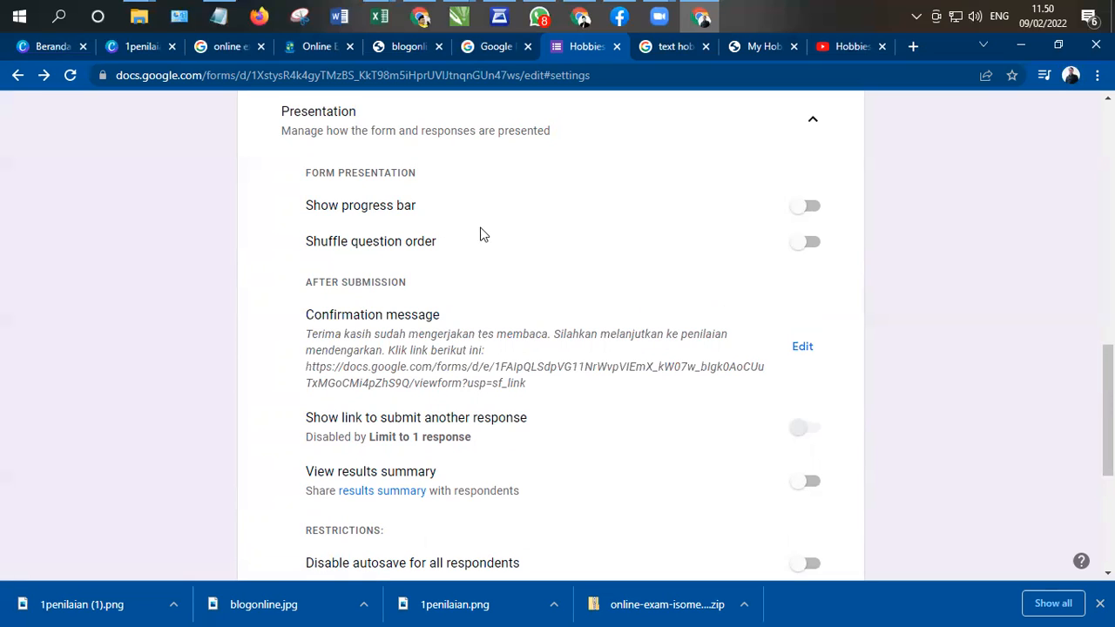
pyautogui.moveTo(311, 334); pyautogui.dragTo(546, 383)
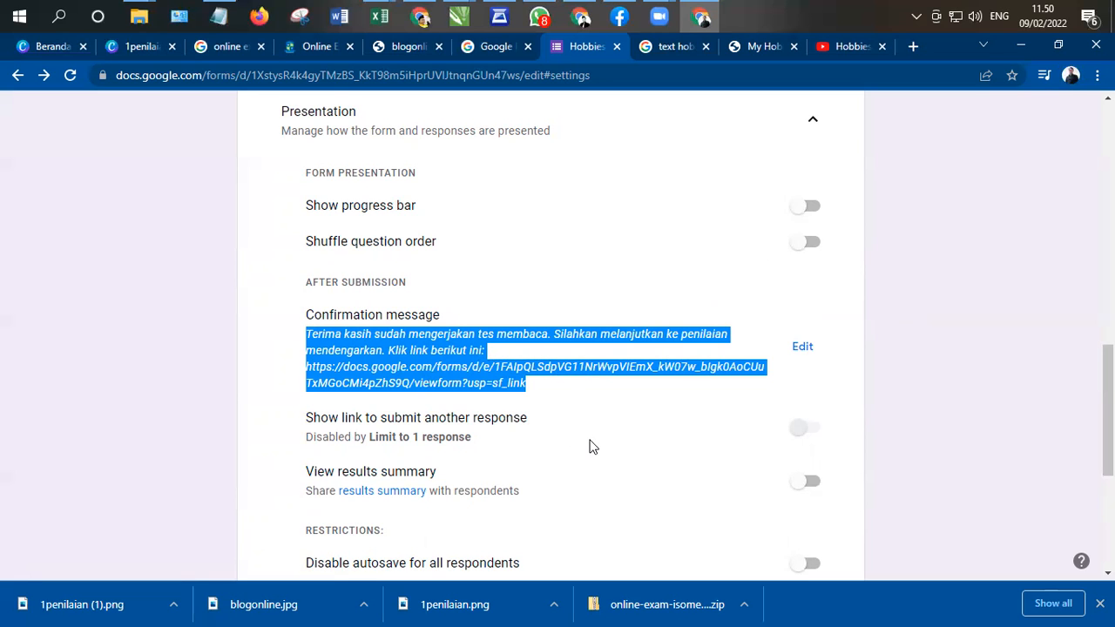
# - Return to the quiz questions and make both "What are Patty's hobbies?" and "Who like to dance?" required
pyautogui.scroll(2, 772, 423)
pyautogui.scroll(10, 772, 423)
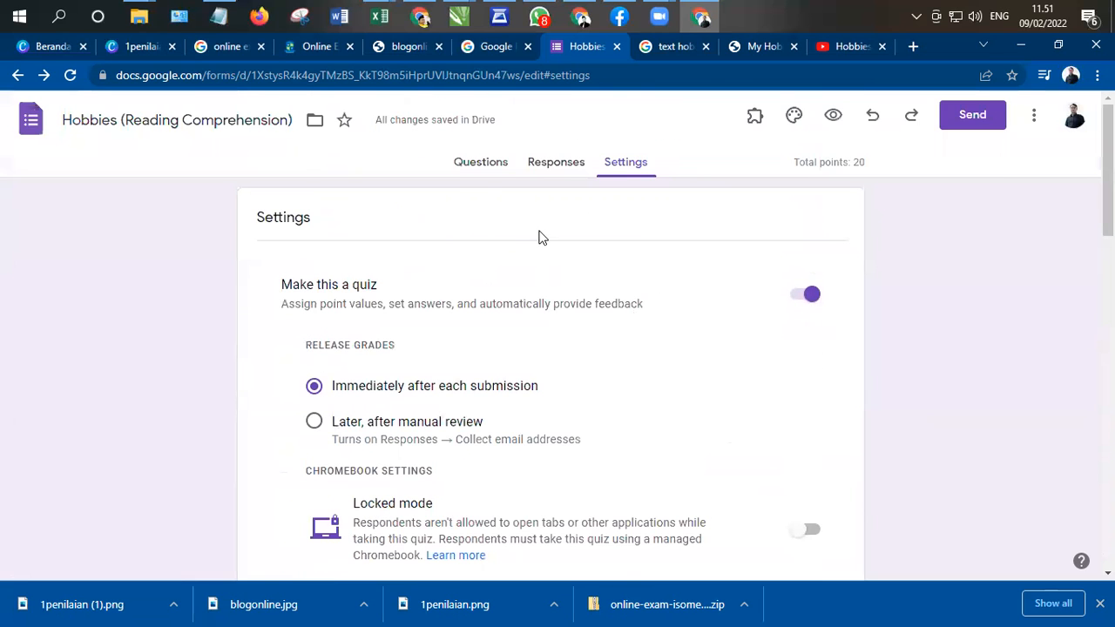
pyautogui.click(506, 173)
pyautogui.scroll(-7, 729, 327)
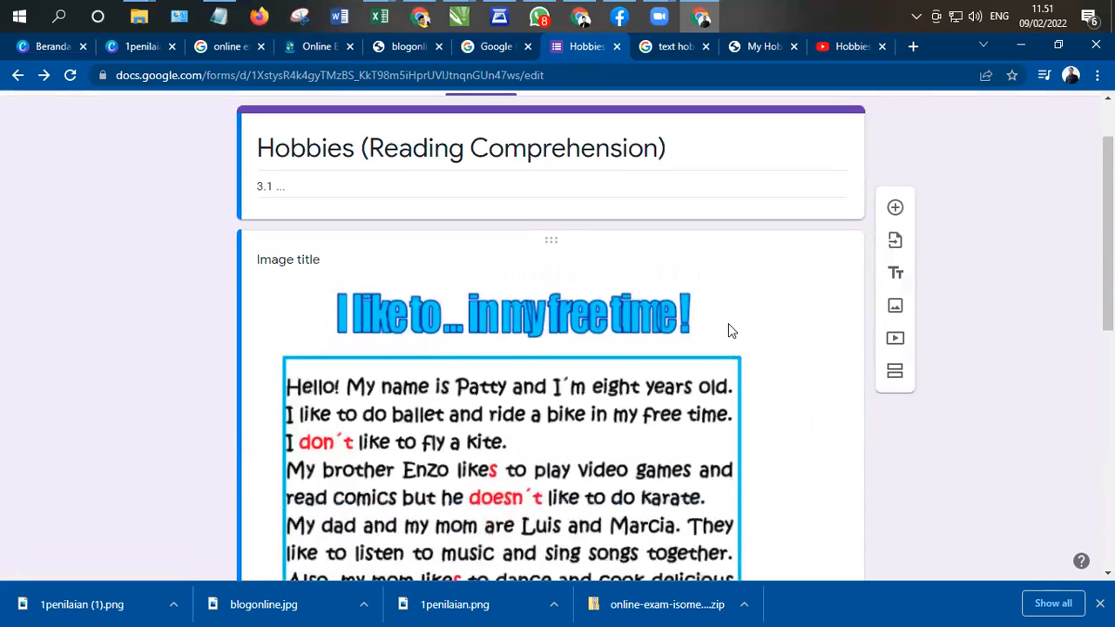
pyautogui.click(646, 283)
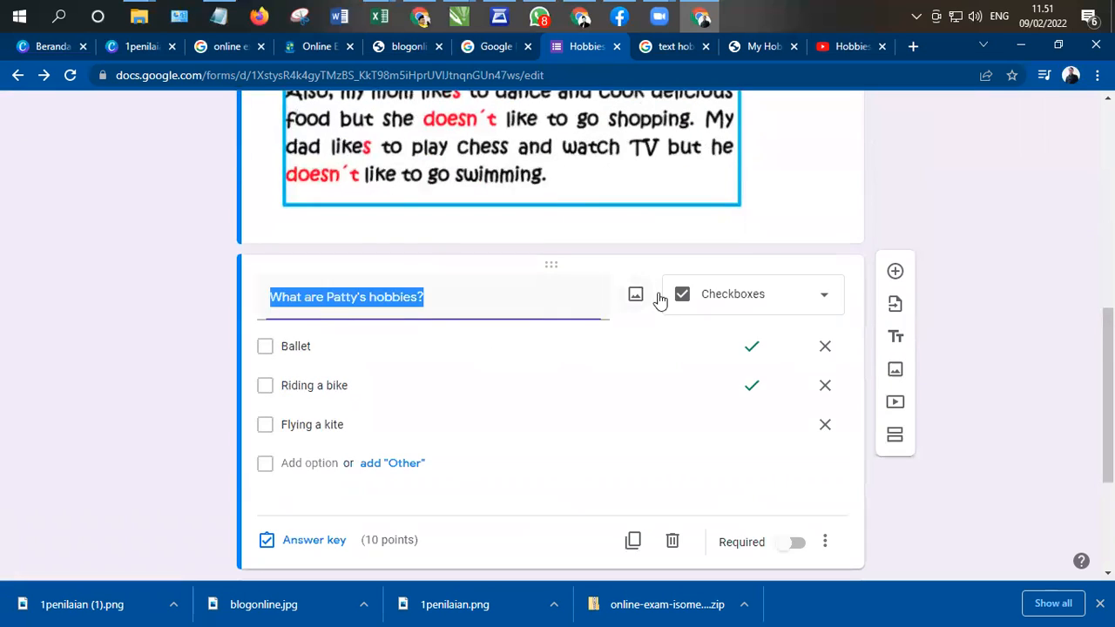
pyautogui.click(792, 542)
pyautogui.scroll(-3, 785, 533)
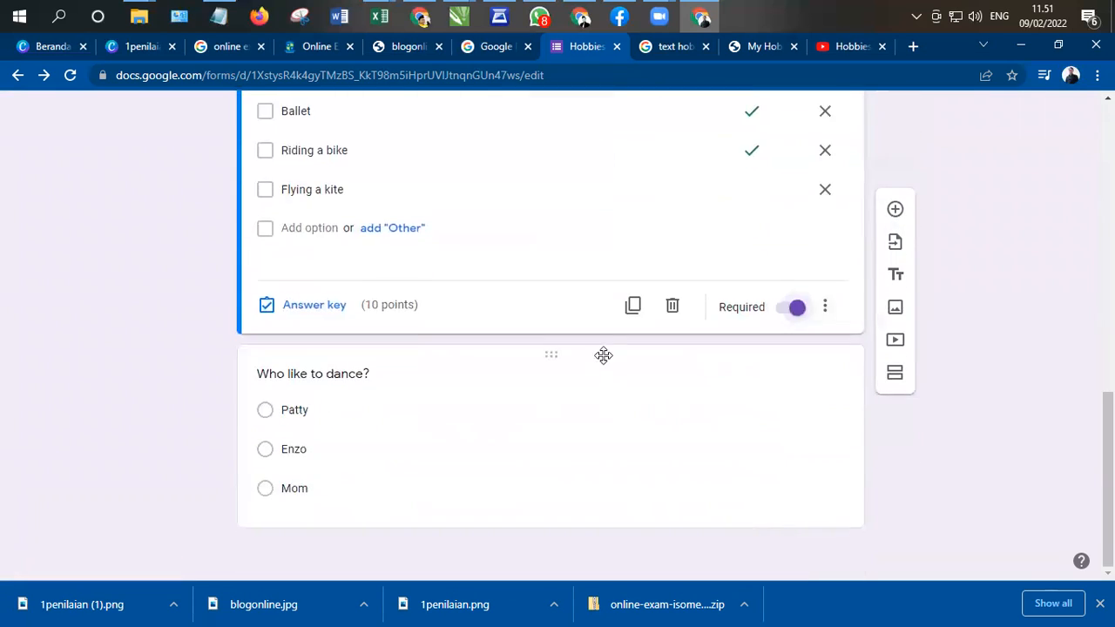
pyautogui.click(602, 356)
pyautogui.click(792, 503)
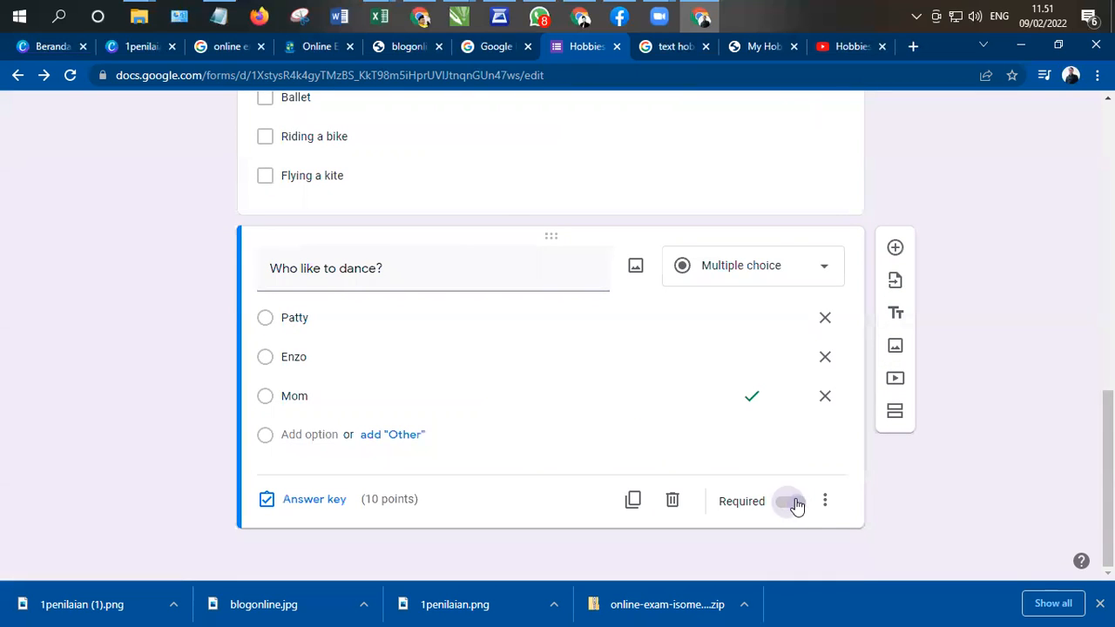
# - Preview the reading quiz as a respondent, dismiss the autosave notice and look through to the questions
pyautogui.scroll(10, 846, 468)
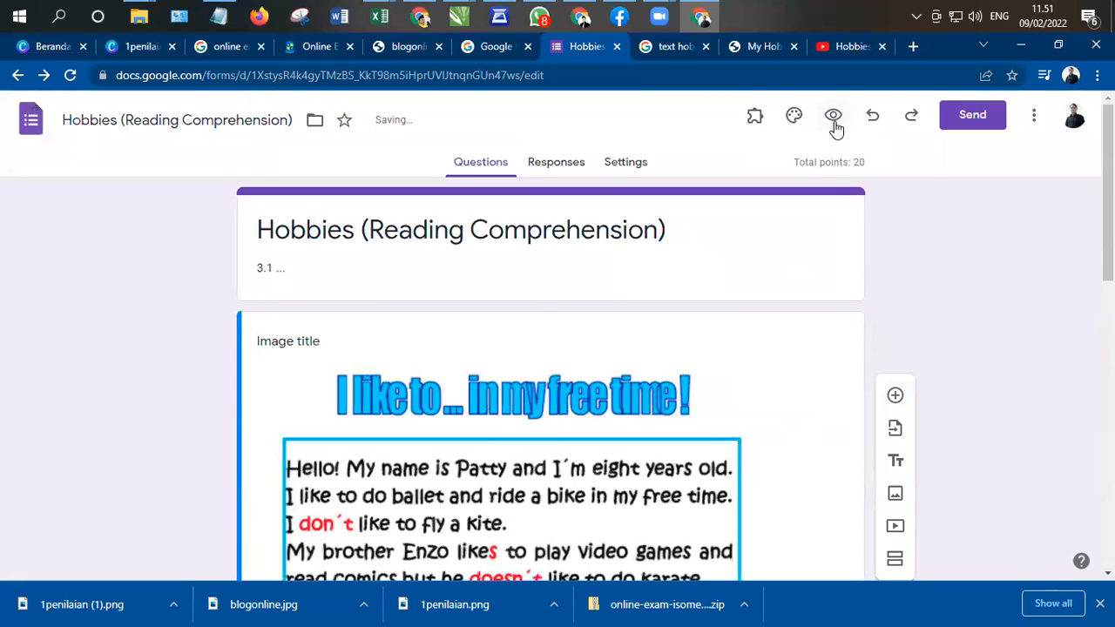
pyautogui.click(834, 122)
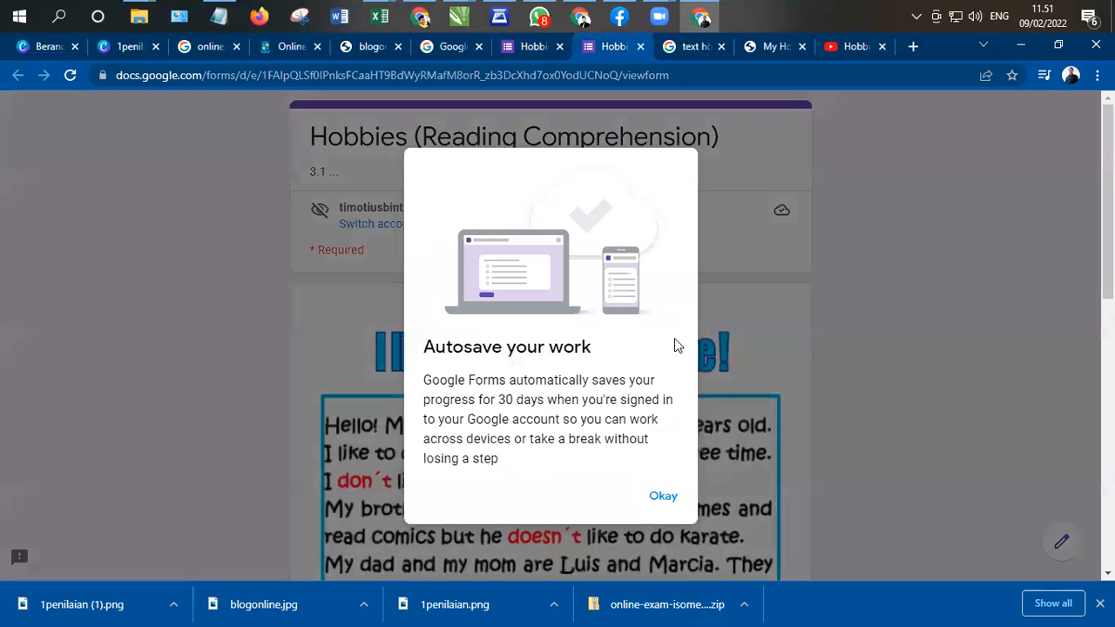
pyautogui.click(666, 494)
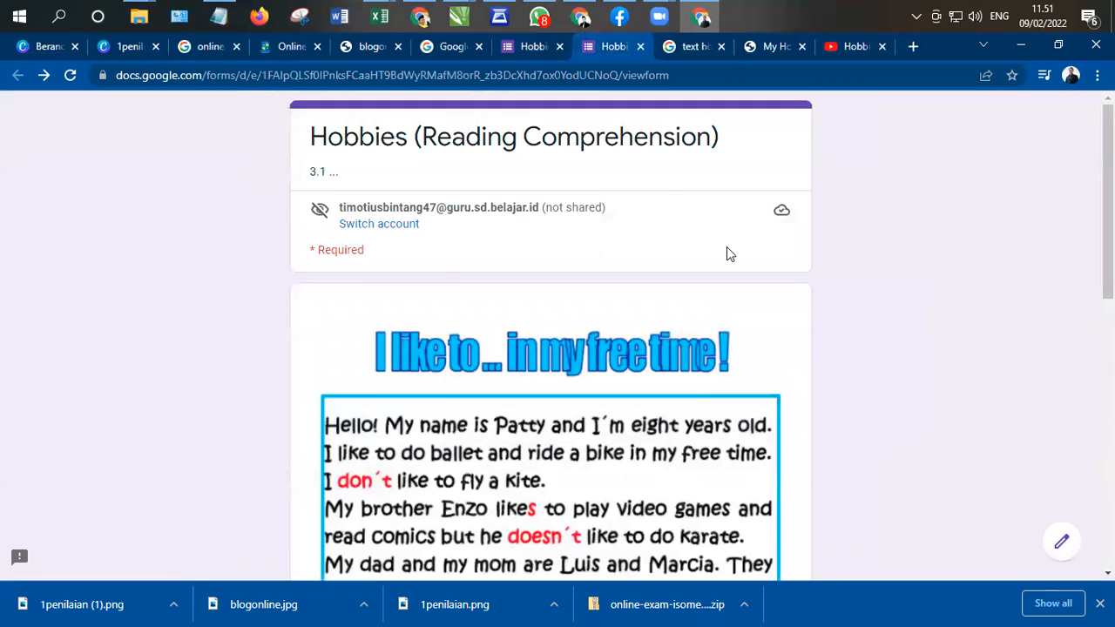
pyautogui.scroll(-4, 727, 252)
pyautogui.scroll(-3, 405, 295)
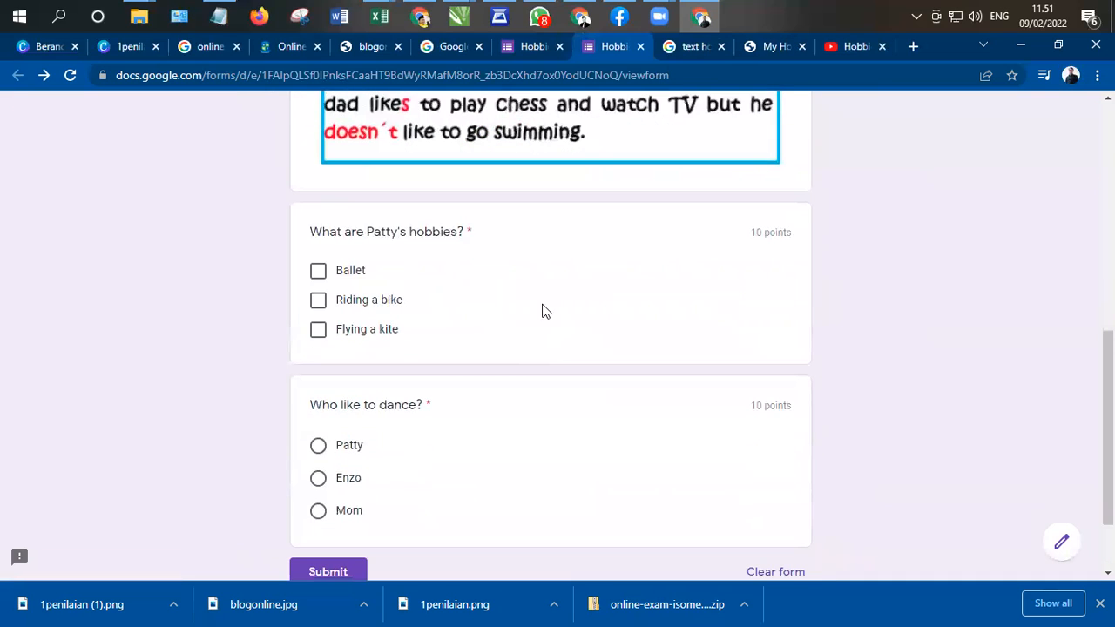
# - Answer Patty's hobbies with Ballet and Riding a bike, choose Enzo for who likes to dance, and submit the reading quiz
pyautogui.click(318, 272)
pyautogui.click(318, 299)
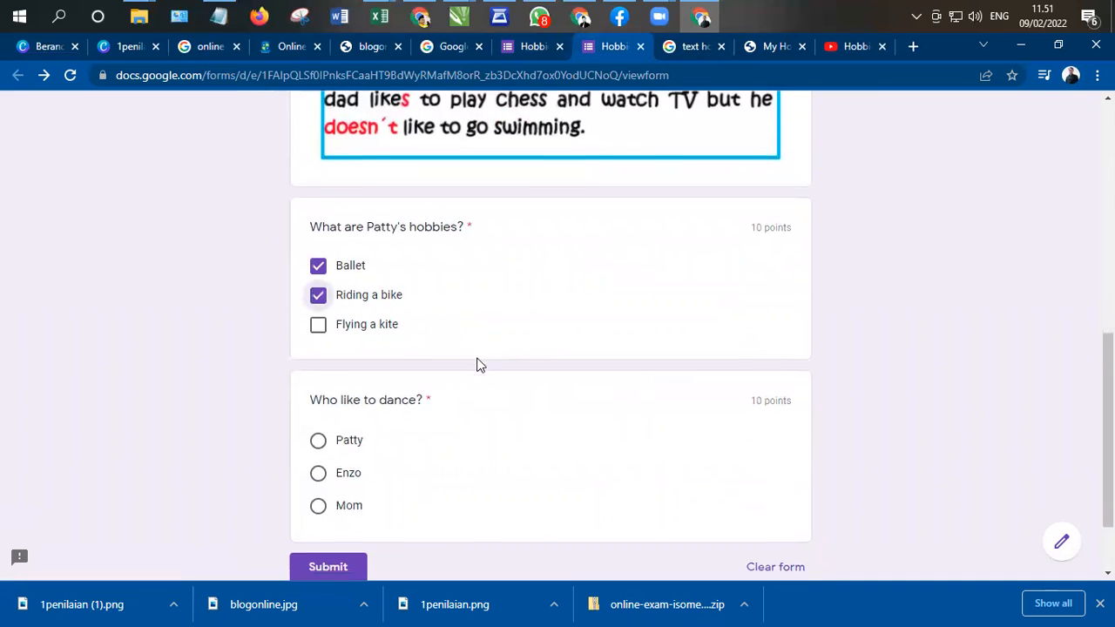
pyautogui.scroll(-2, 418, 384)
pyautogui.click(318, 377)
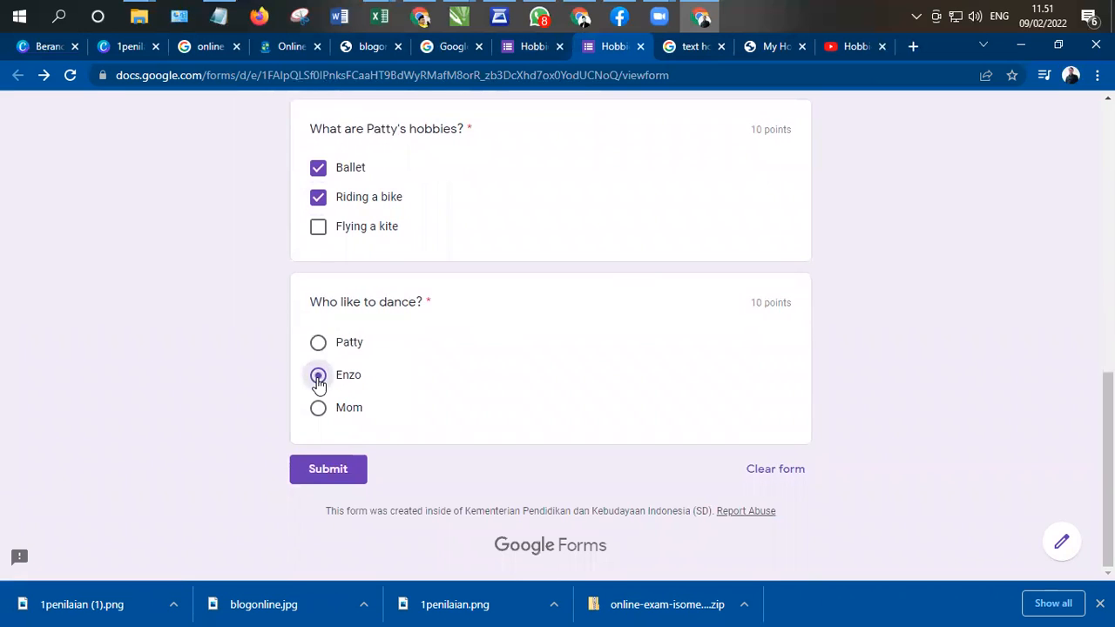
pyautogui.scroll(3, 712, 366)
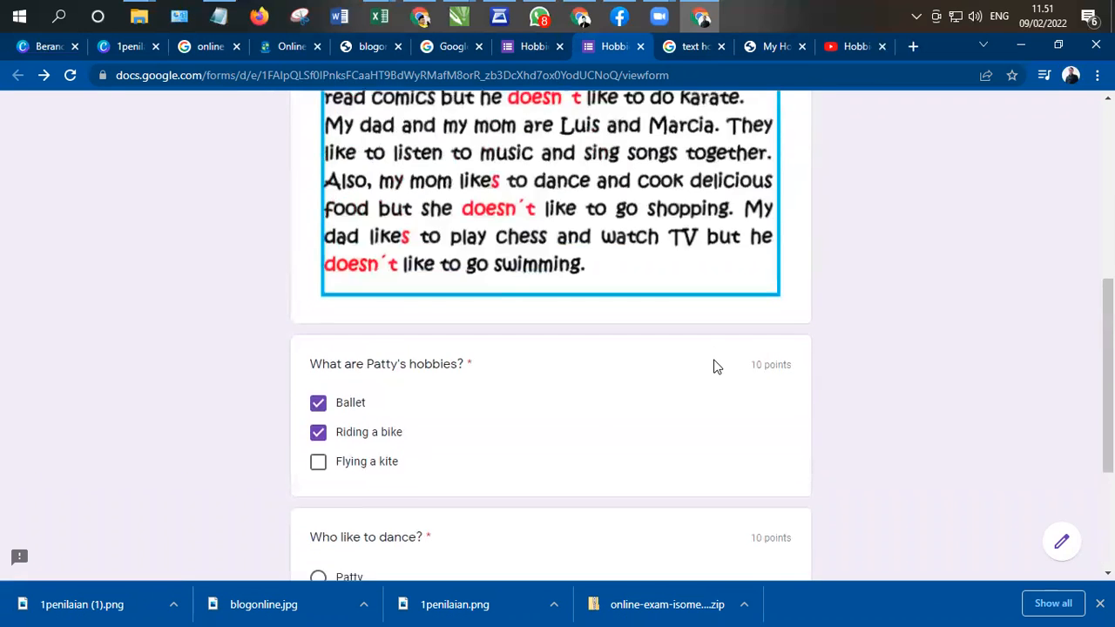
pyautogui.scroll(-1, 724, 366)
pyautogui.scroll(-2, 730, 366)
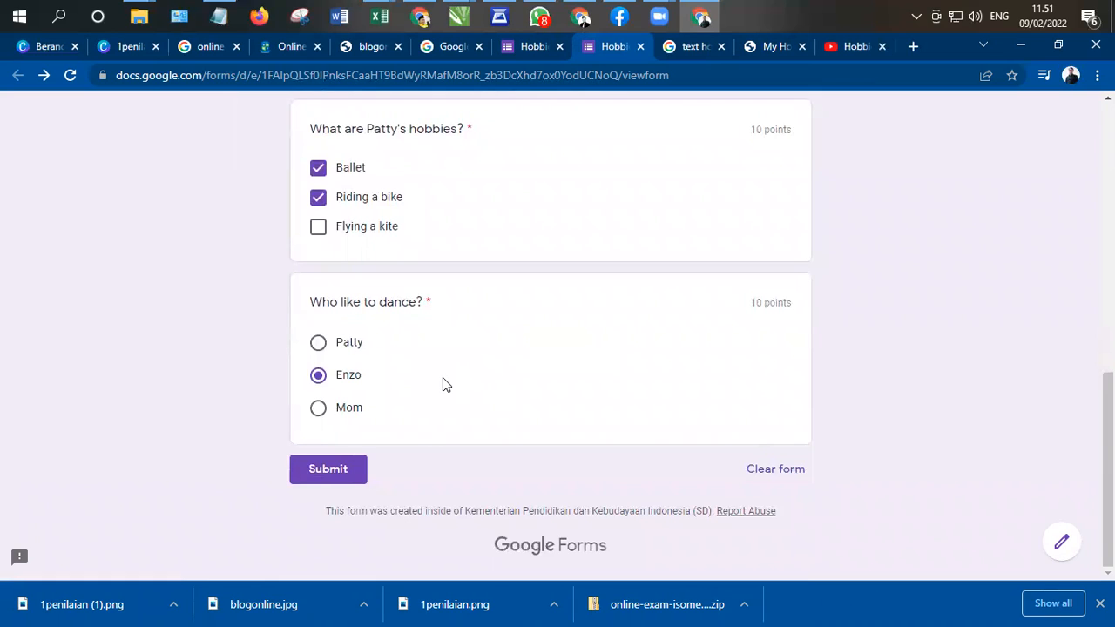
pyautogui.click(341, 478)
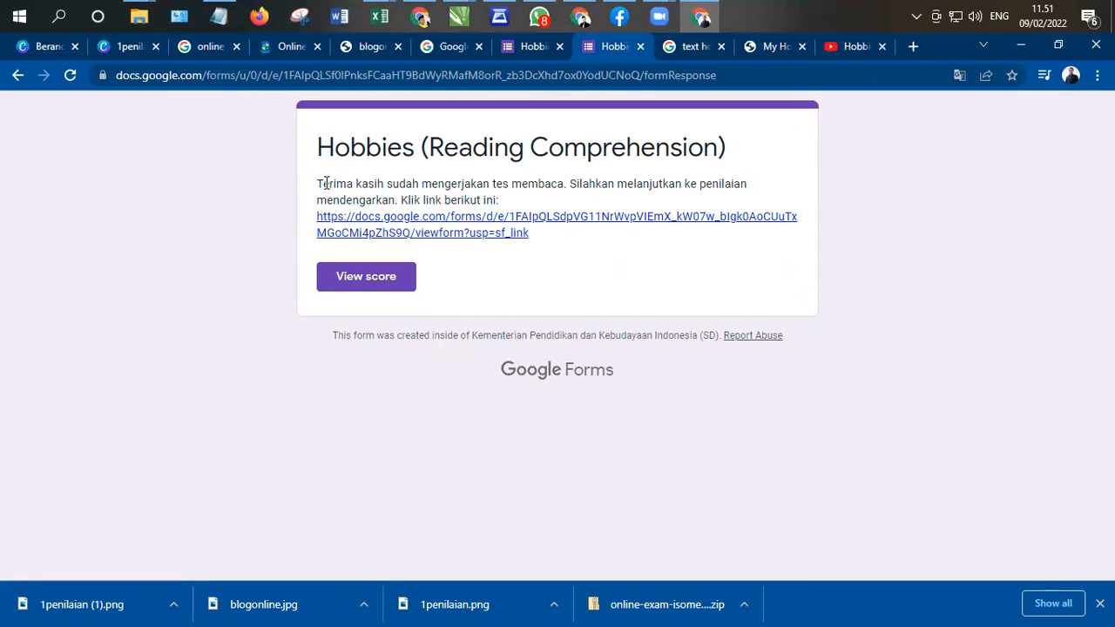
# - Follow the listening quiz link in the confirmation message, look through its questions, and close the respondent view
pyautogui.click(400, 222)
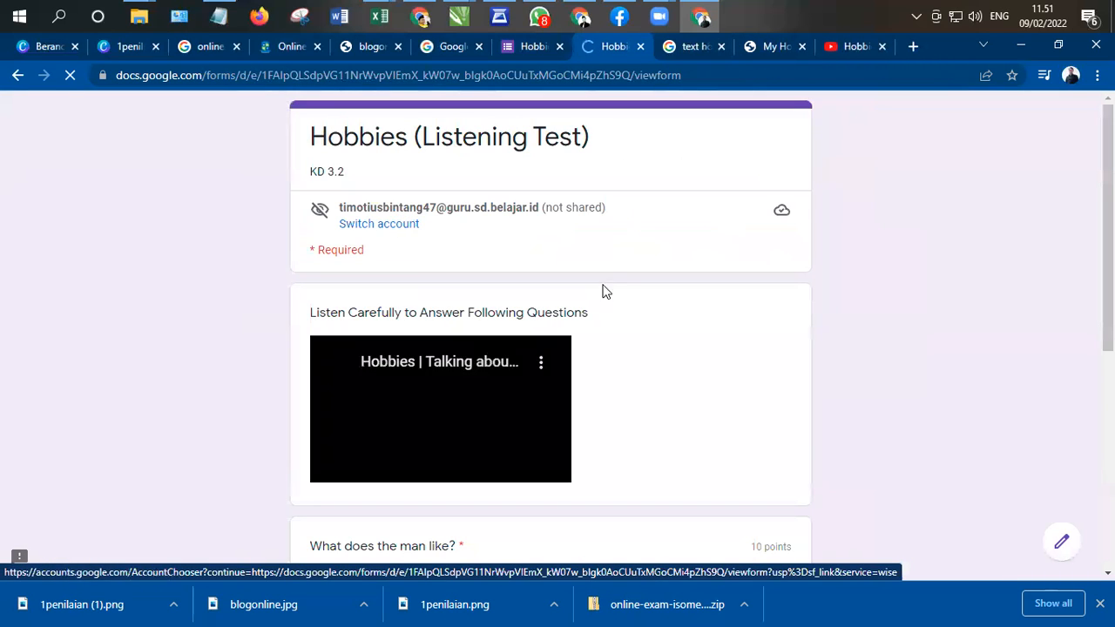
pyautogui.scroll(-3, 601, 301)
pyautogui.scroll(-2, 601, 306)
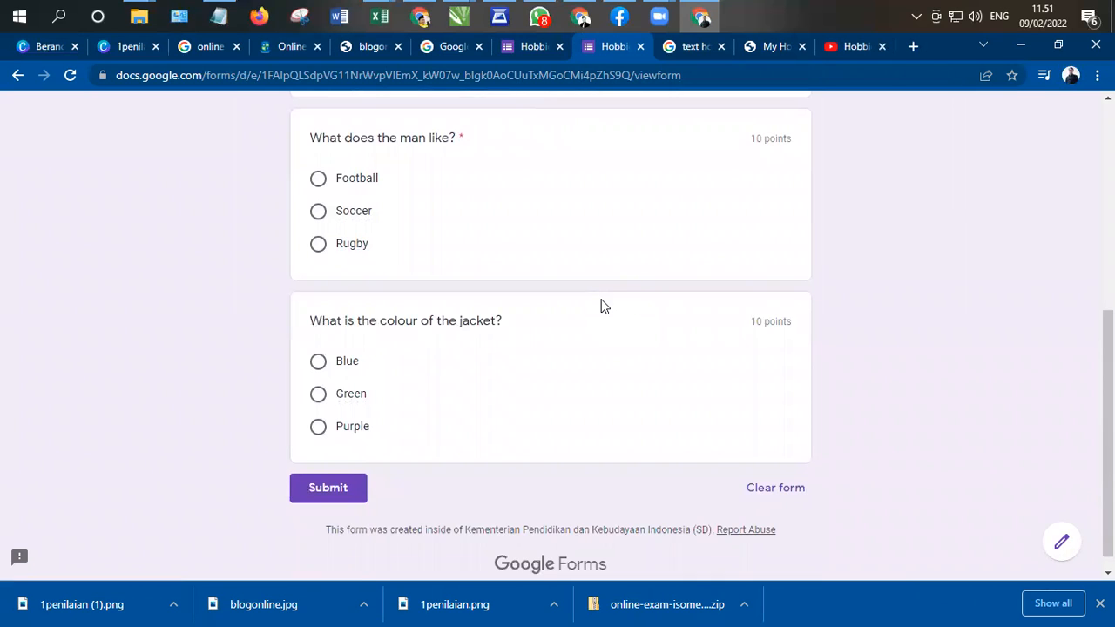
pyautogui.click(641, 48)
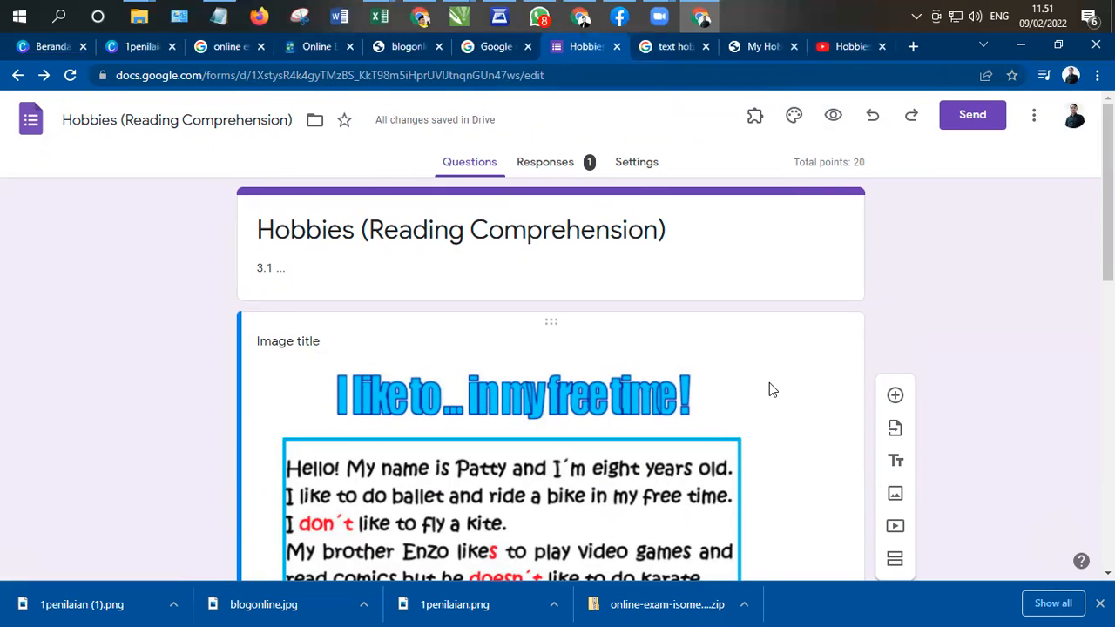
# - Open the reading quiz's settings and review how its responses are collected, including the one-response limit
pyautogui.scroll(-9, 769, 387)
pyautogui.scroll(7, 713, 492)
pyautogui.scroll(3, 713, 492)
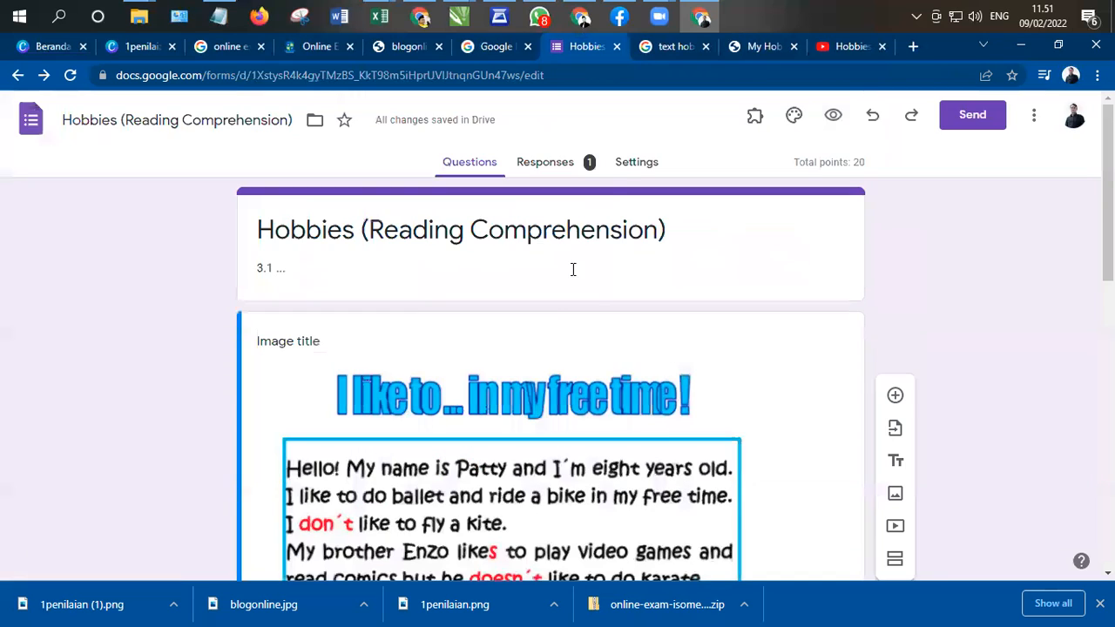
pyautogui.click(627, 166)
pyautogui.scroll(-5, 578, 396)
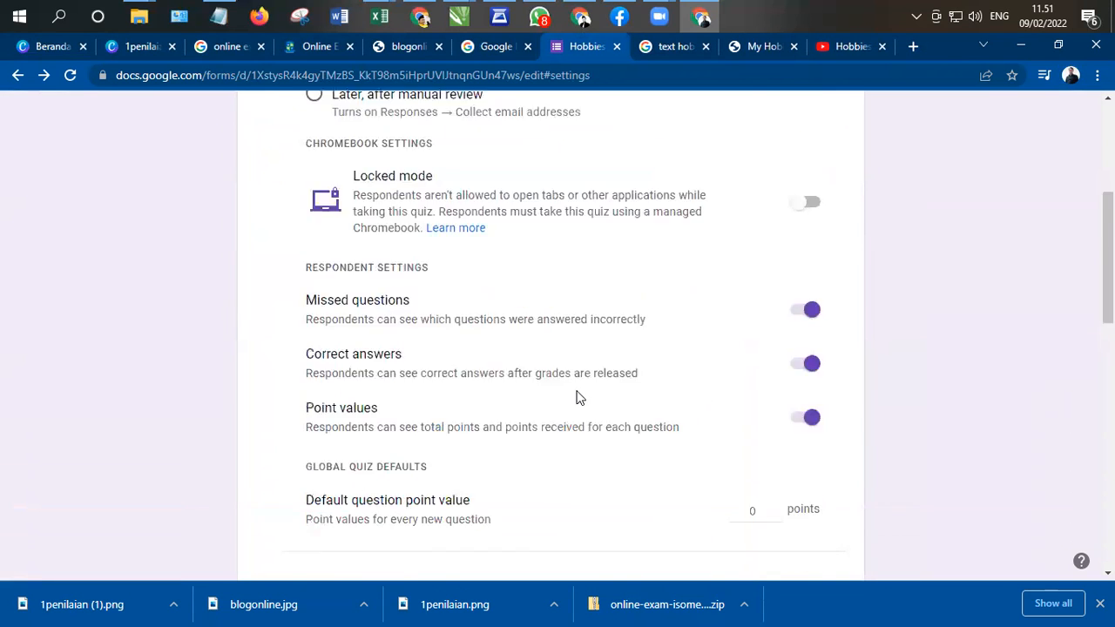
pyautogui.scroll(-1, 610, 410)
pyautogui.click(810, 361)
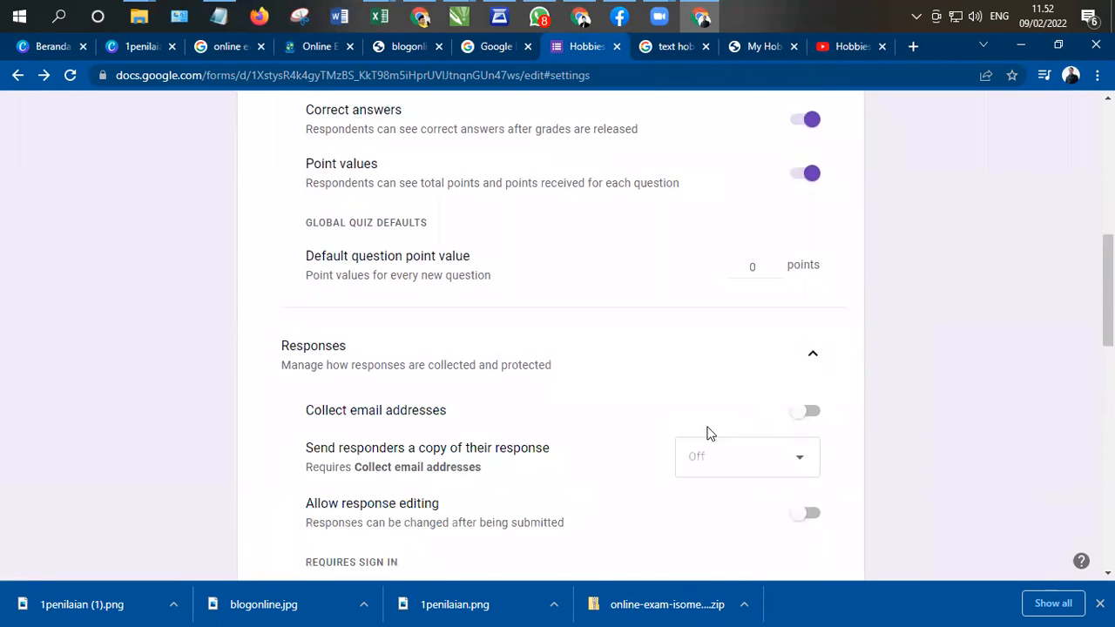
pyautogui.scroll(-3, 649, 432)
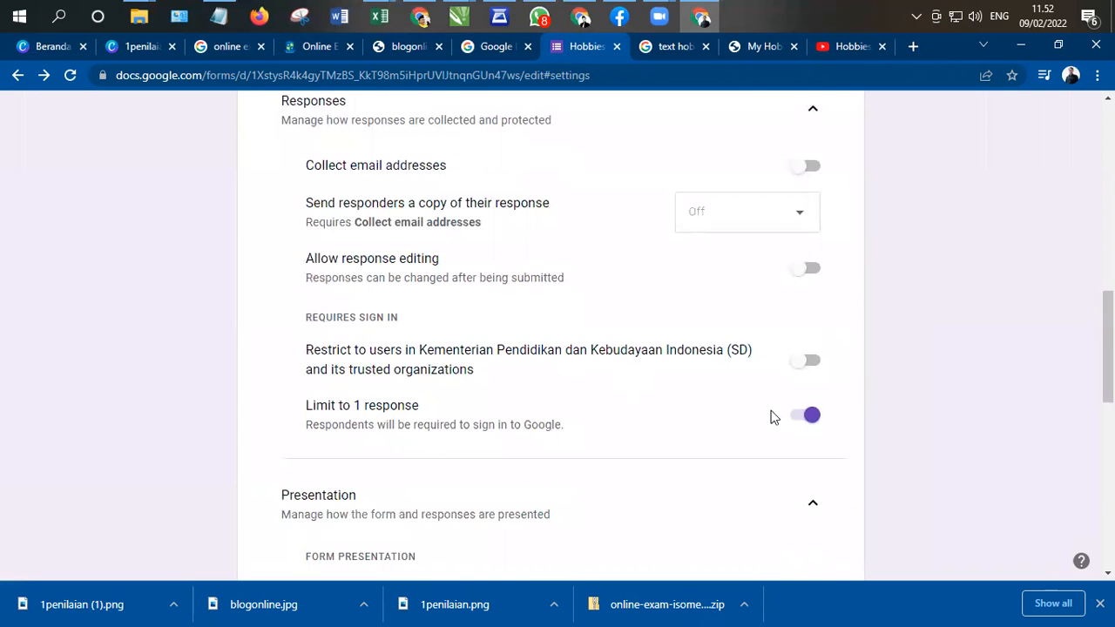
# - Review the reading quiz's grading and respondent settings, collapse the response options, and look over its presentation settings
pyautogui.scroll(5, 549, 407)
pyautogui.scroll(4, 547, 407)
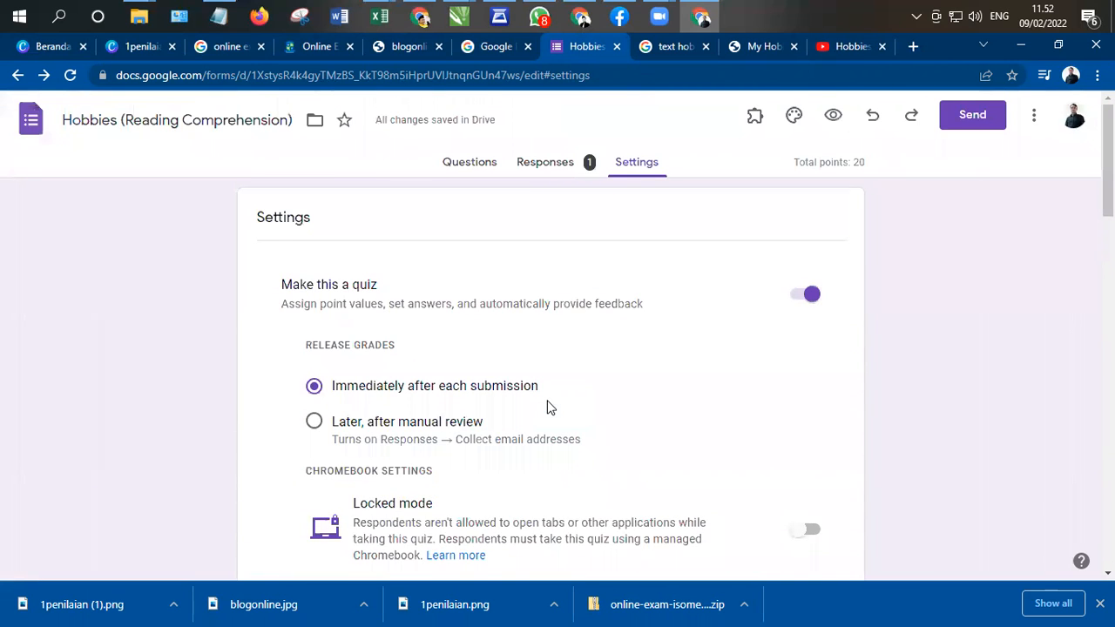
pyautogui.scroll(-6, 670, 376)
pyautogui.scroll(1, 671, 377)
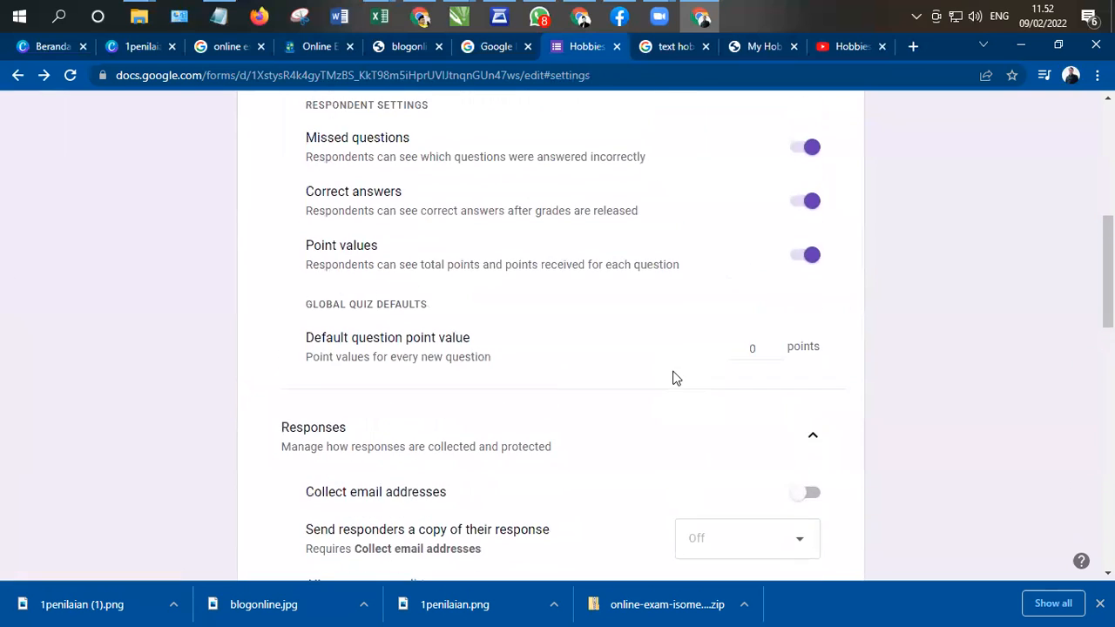
pyautogui.scroll(-4, 670, 384)
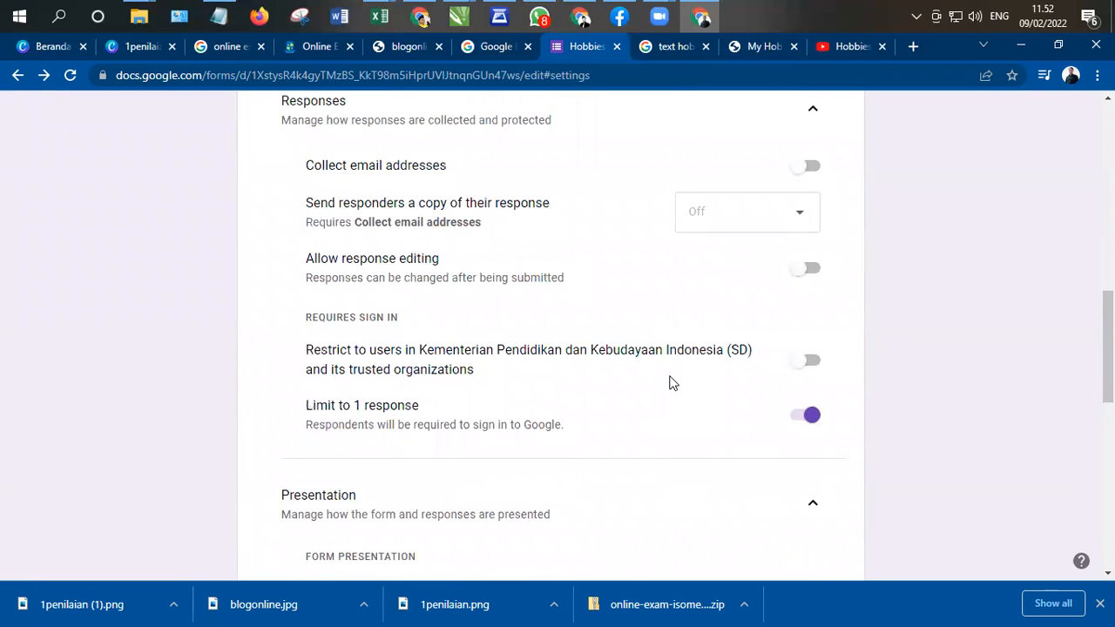
pyautogui.scroll(3, 684, 374)
pyautogui.click(815, 353)
pyautogui.scroll(-3, 663, 391)
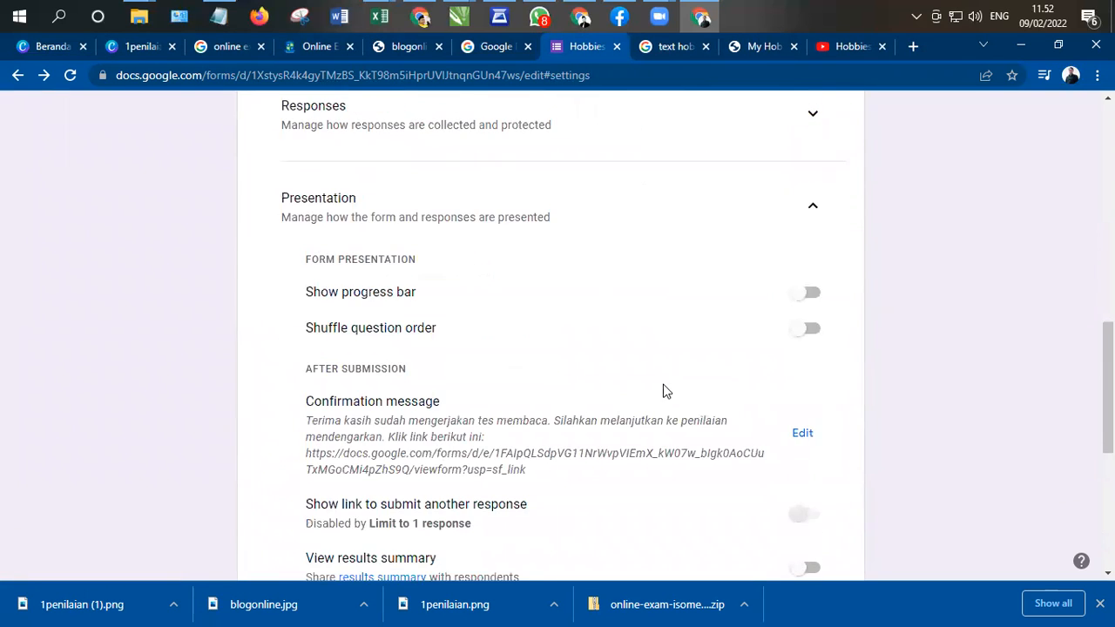
pyautogui.scroll(-2, 498, 389)
pyautogui.scroll(3, 717, 306)
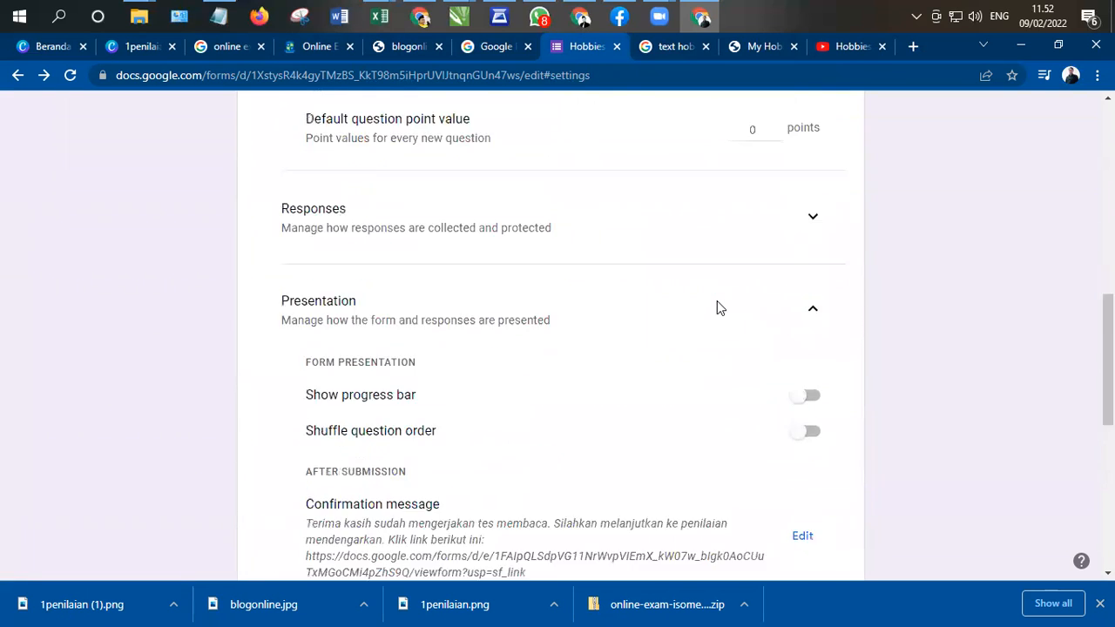
pyautogui.scroll(5, 717, 302)
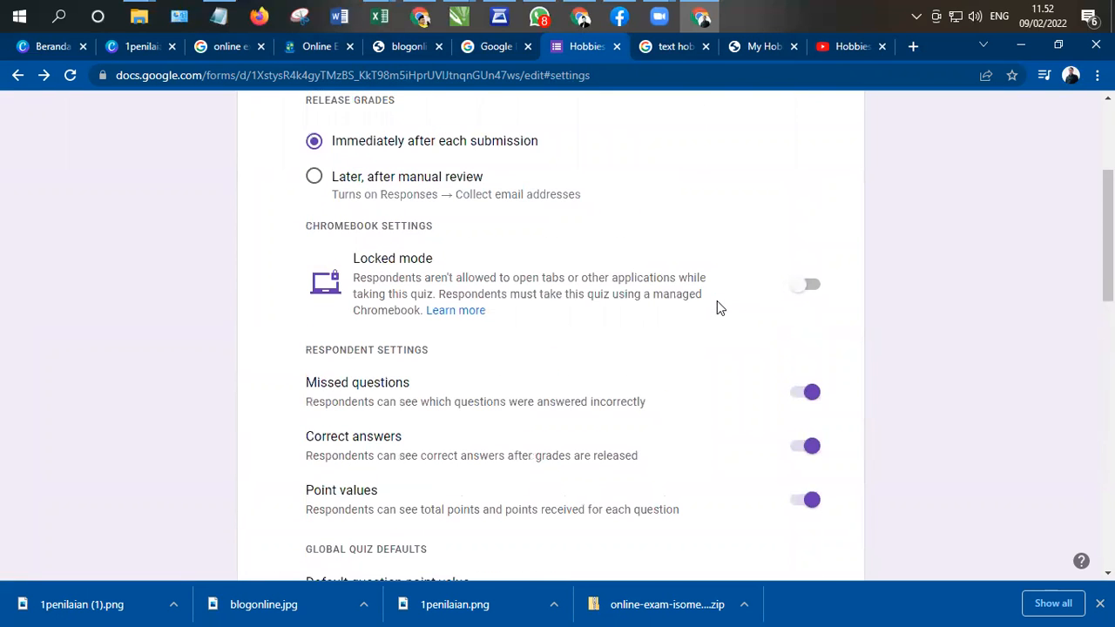
pyautogui.scroll(3, 720, 307)
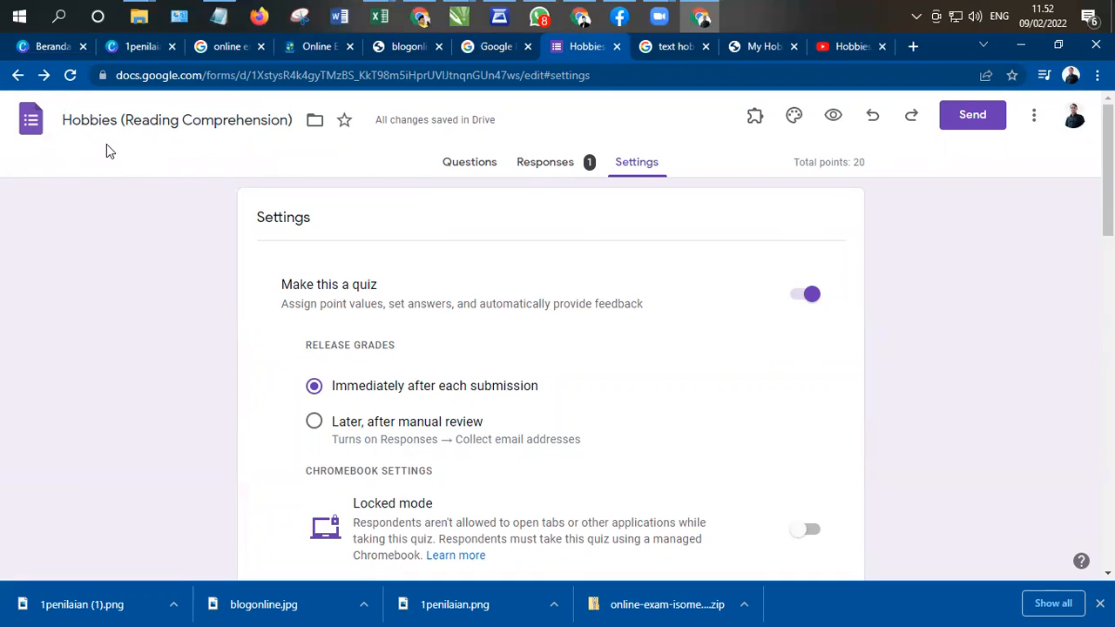
# - Return to the Forms home page, open the Hobbies (Listening Test) form and go to its settings
pyautogui.click(31, 124)
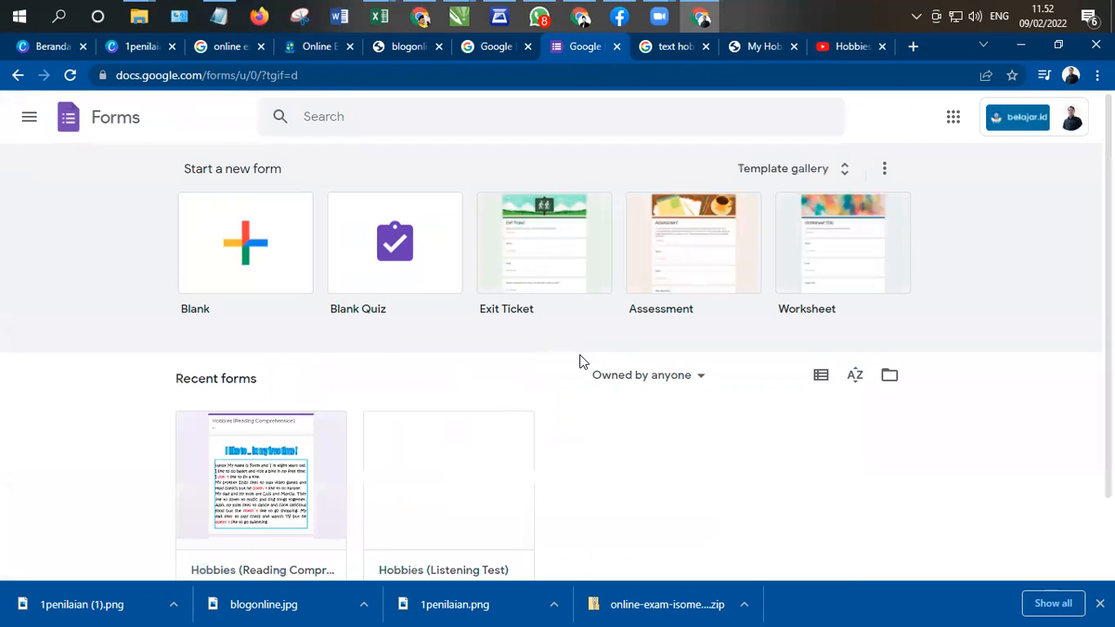
pyautogui.scroll(-1, 523, 398)
pyautogui.click(462, 395)
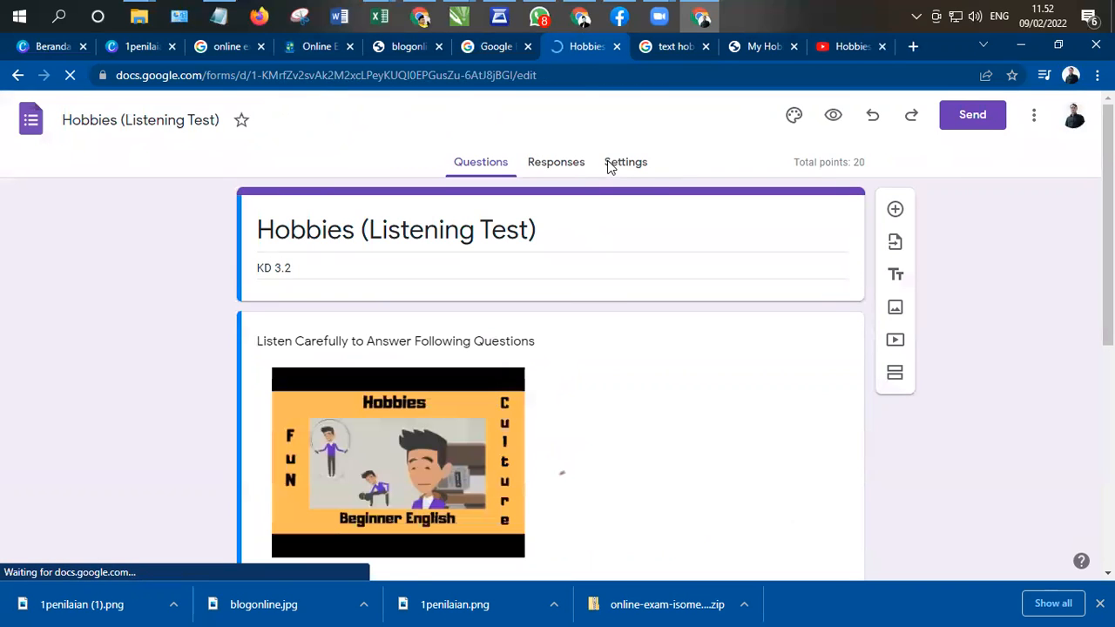
pyautogui.click(617, 165)
# - Enter "klik tautan berikut untuk melanjutkan tes:" as the listening quiz's confirmation message in its presentation settings
pyautogui.scroll(-5, 642, 234)
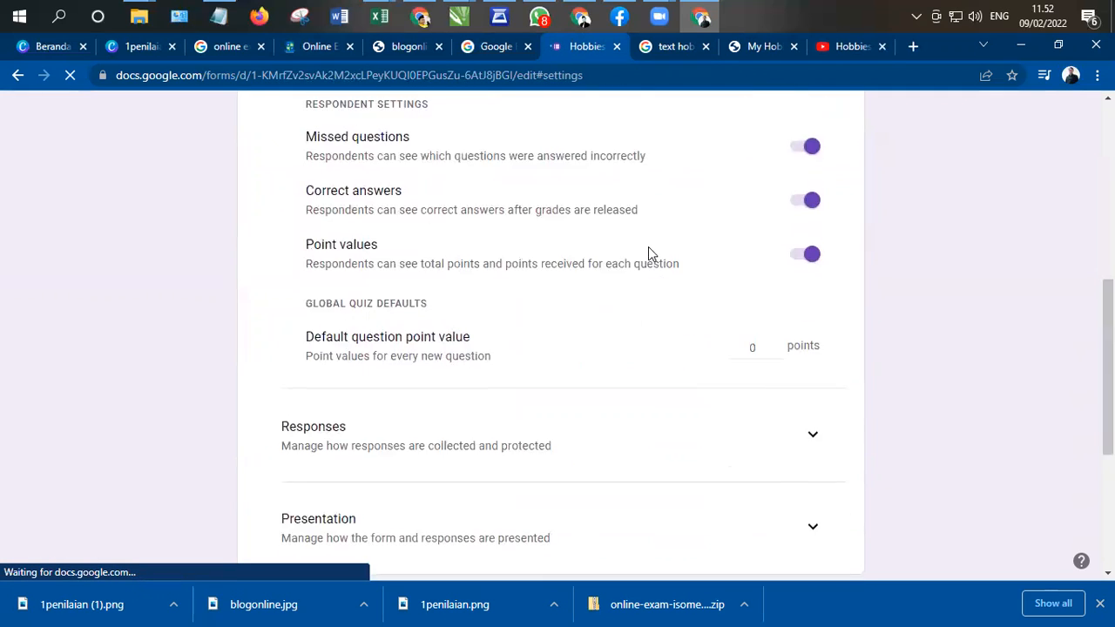
pyautogui.scroll(-3, 649, 252)
pyautogui.click(815, 283)
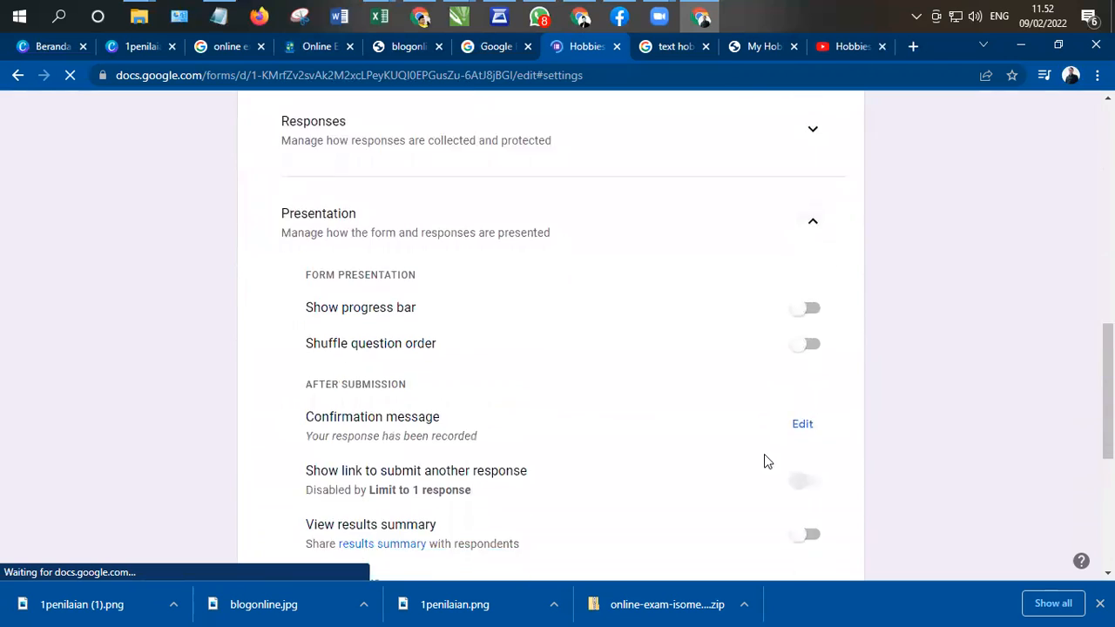
pyautogui.scroll(-2, 764, 462)
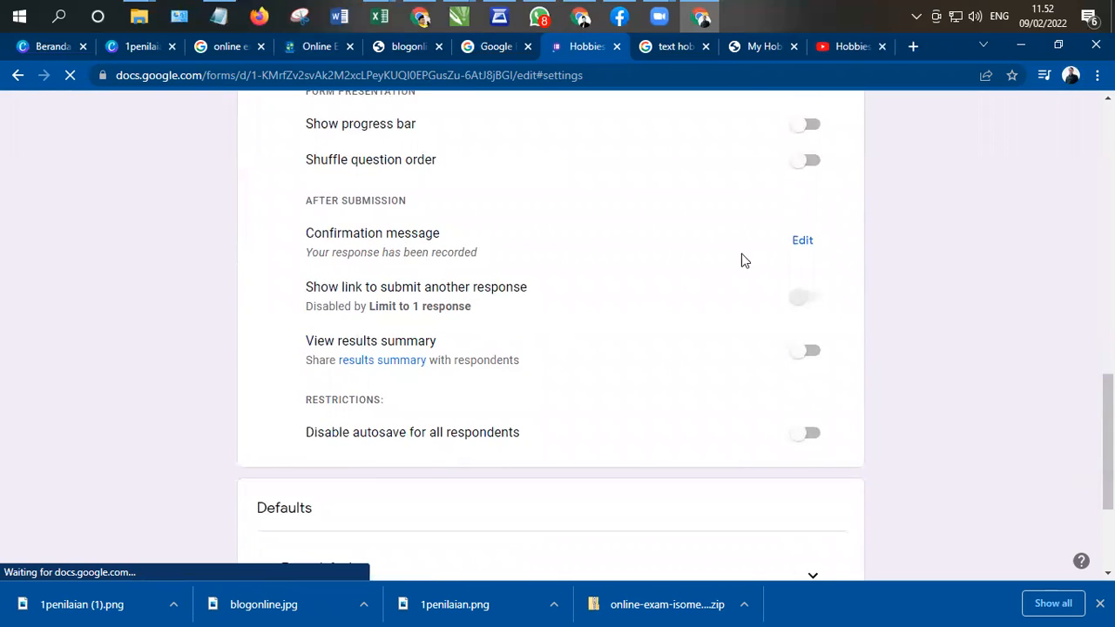
pyautogui.click(802, 241)
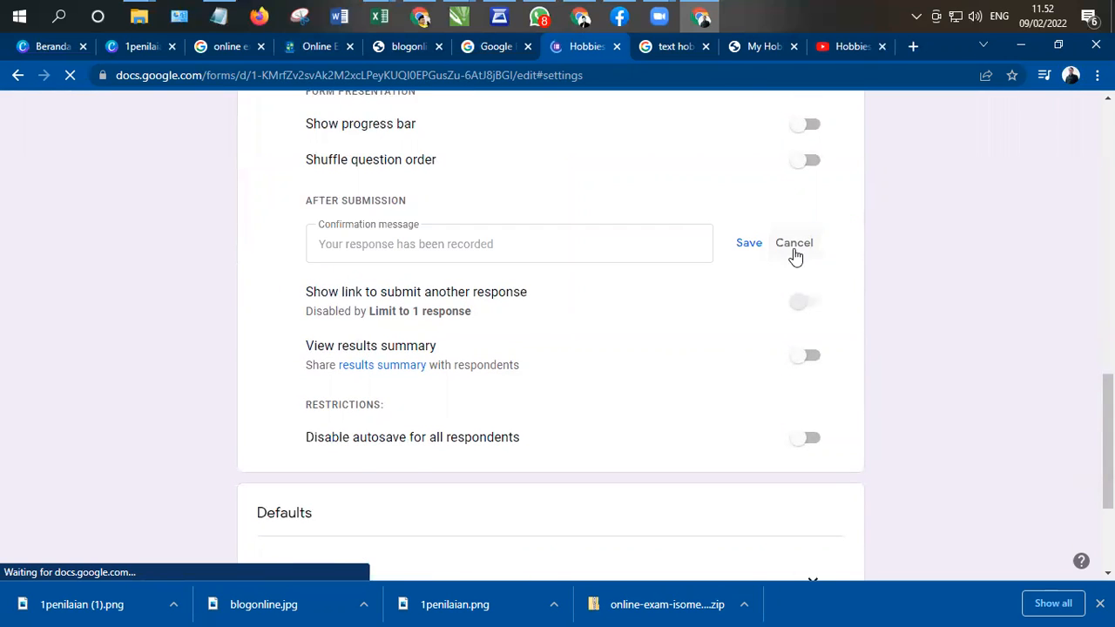
pyautogui.click(505, 248)
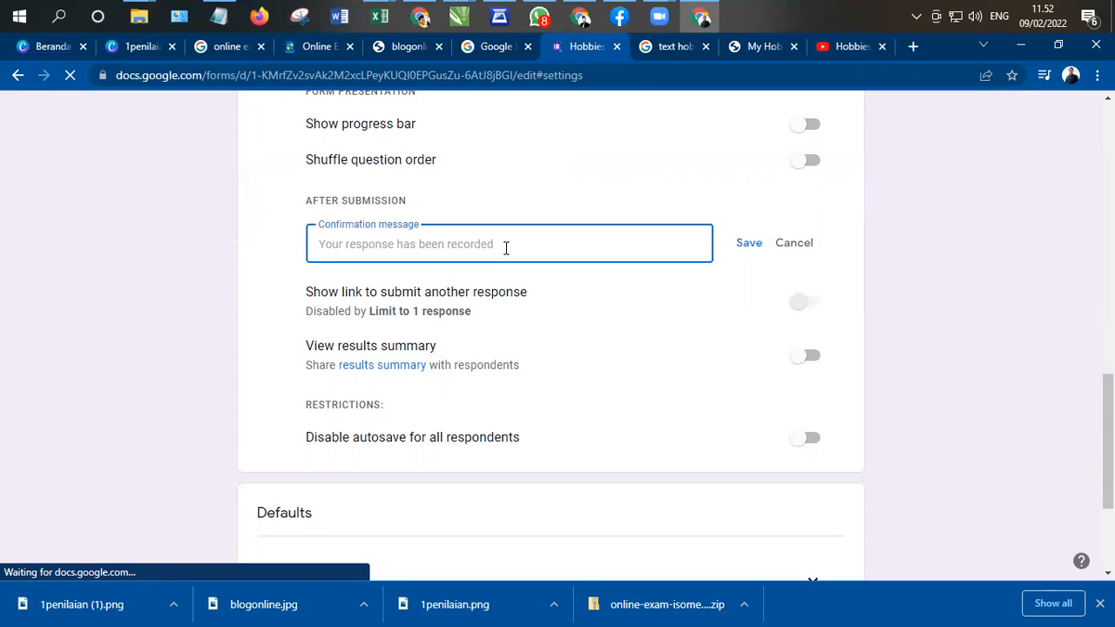
pyautogui.write('klik')
pyautogui.write(' tau')
pyautogui.write('tan berikut')
pyautogui.write(' unutk me')
pyautogui.press('BackSpace')
pyautogui.press('BackSpace')
pyautogui.press('BackSpace')
pyautogui.press('BackSpace')
pyautogui.press('BackSpace')
pyautogui.press('BackSpace')
pyautogui.write('tuk melka')
pyautogui.press('BackSpace')
pyautogui.press('BackSpace')
pyautogui.press('BackSpace')
pyautogui.write('lanj')
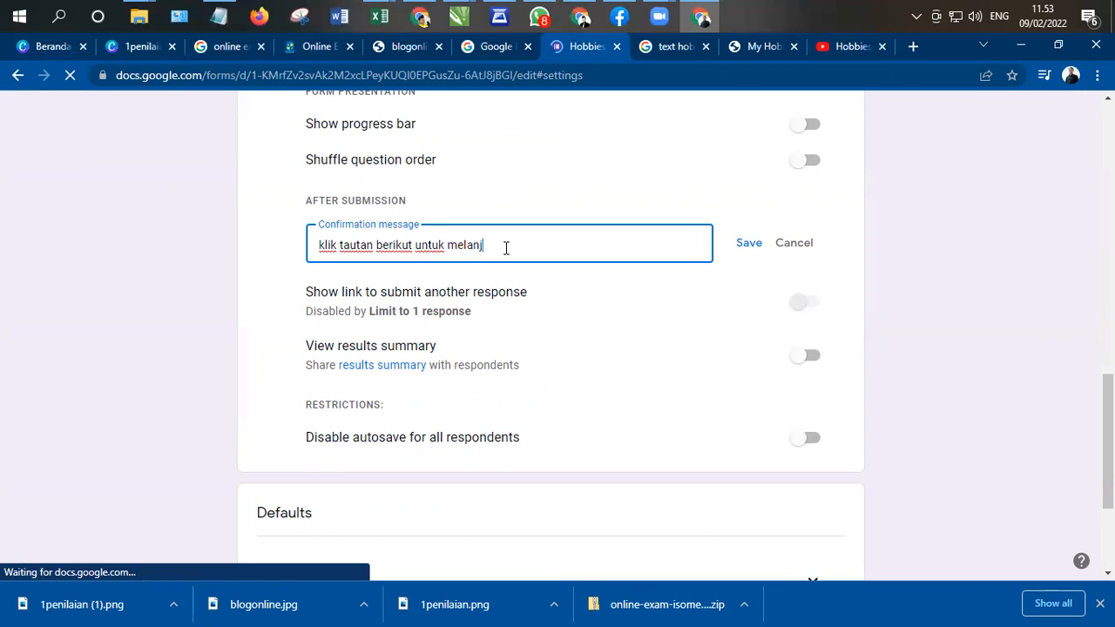
pyautogui.write('utkan tes:')
pyautogui.scroll(2, 771, 353)
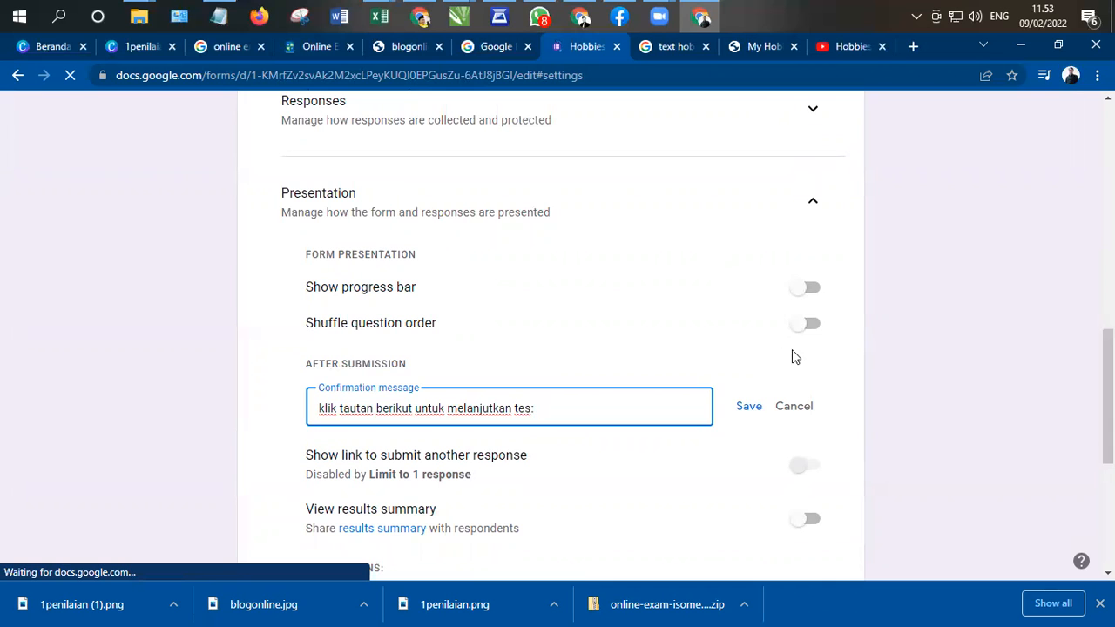
pyautogui.scroll(4, 978, 357)
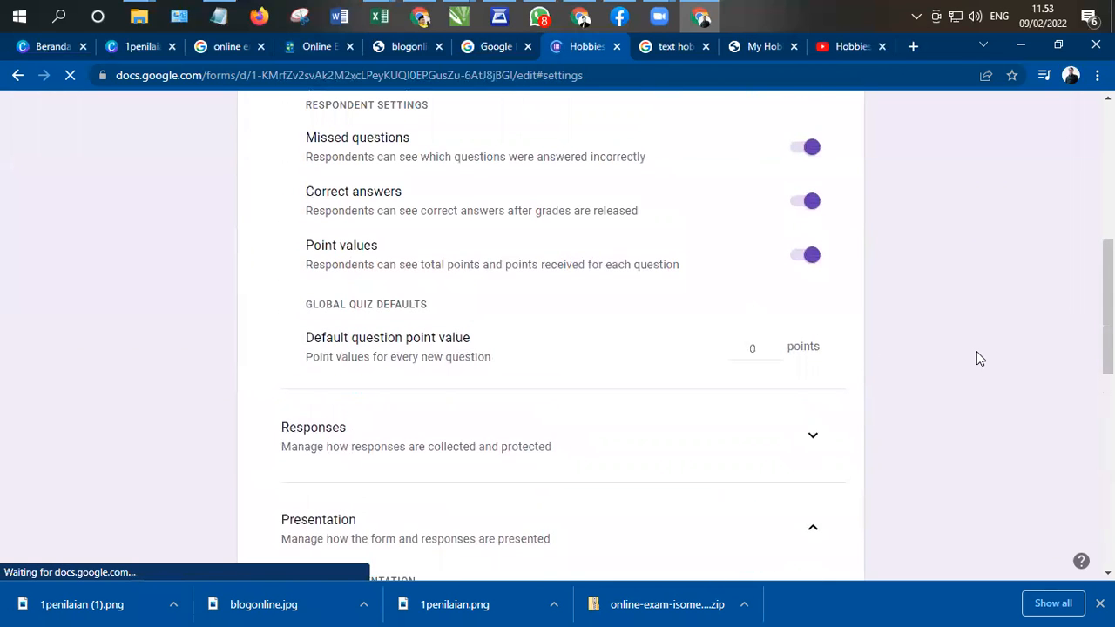
pyautogui.scroll(2, 943, 357)
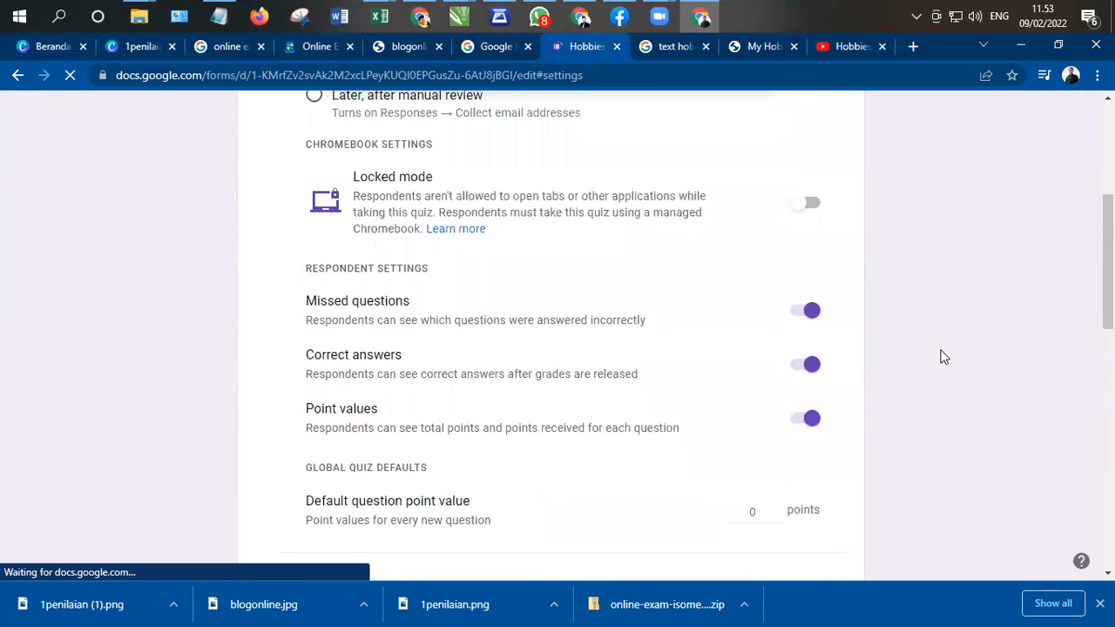
pyautogui.scroll(3, 943, 357)
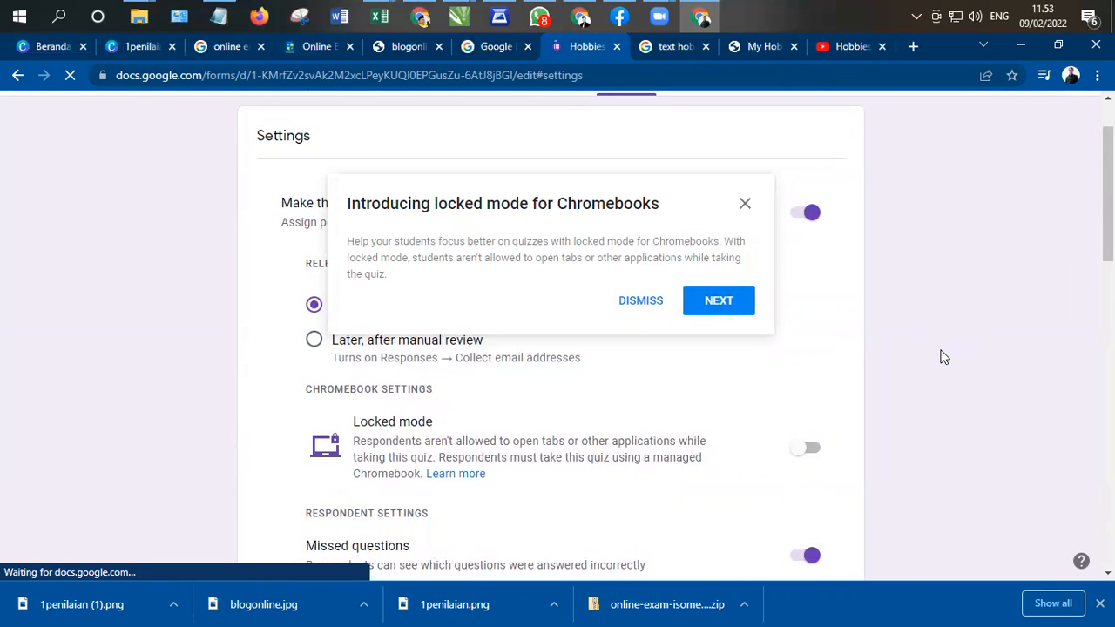
pyautogui.scroll(1, 888, 331)
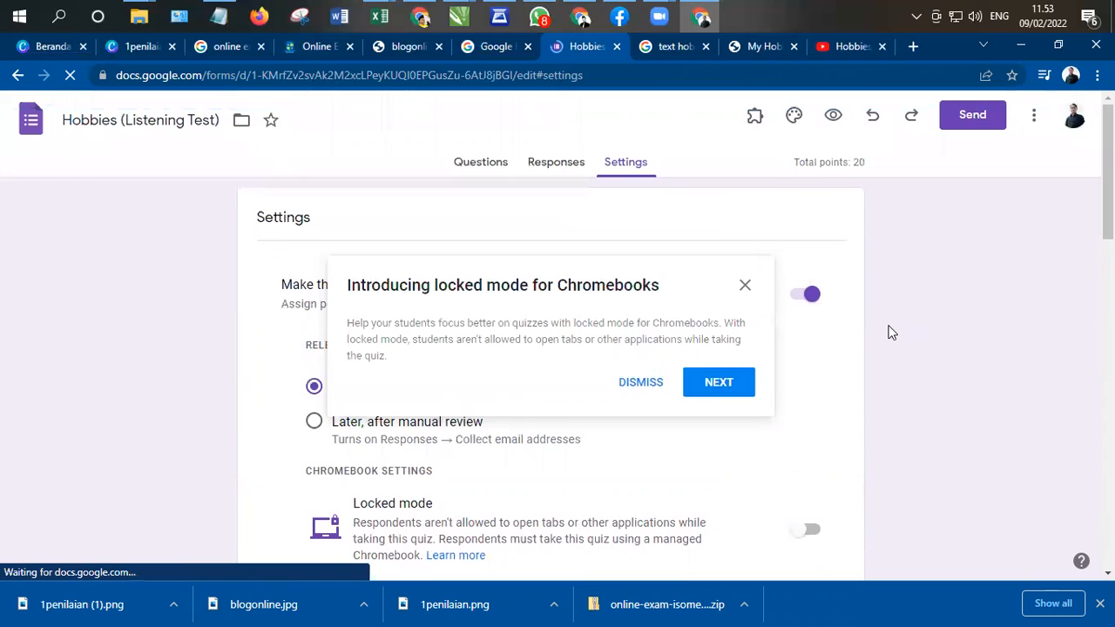